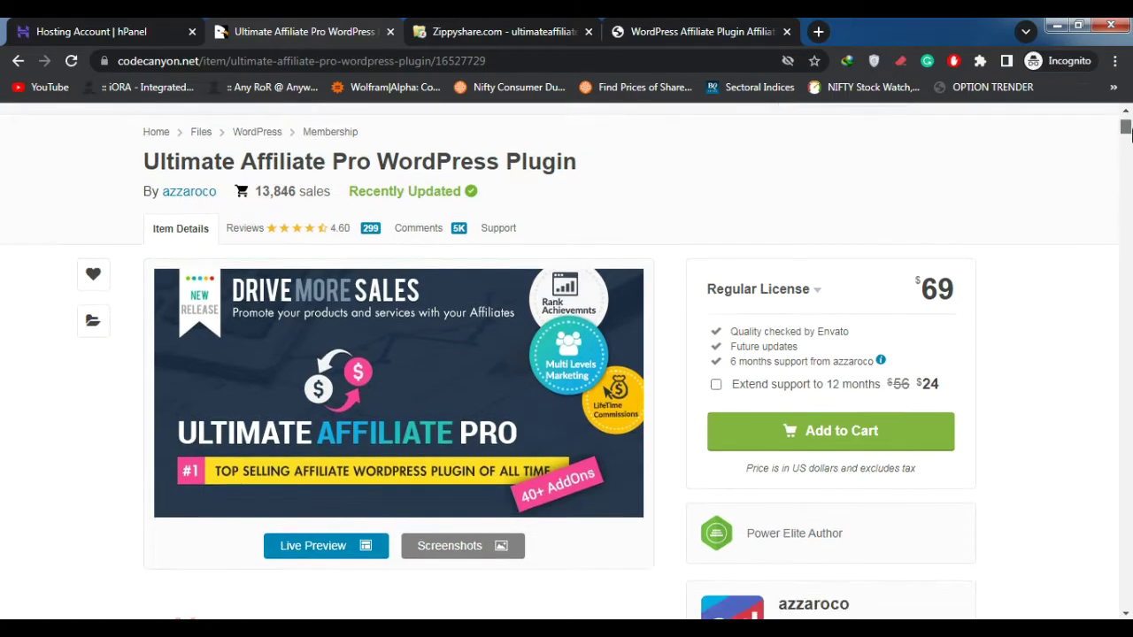
- Examine the Ultimate Affiliate Pro product page, from its pricing through the commission types, multi-level marketing and add-on sections
scroll(1129, 140, down, 2)
drag(1129, 139, 1127, 168)
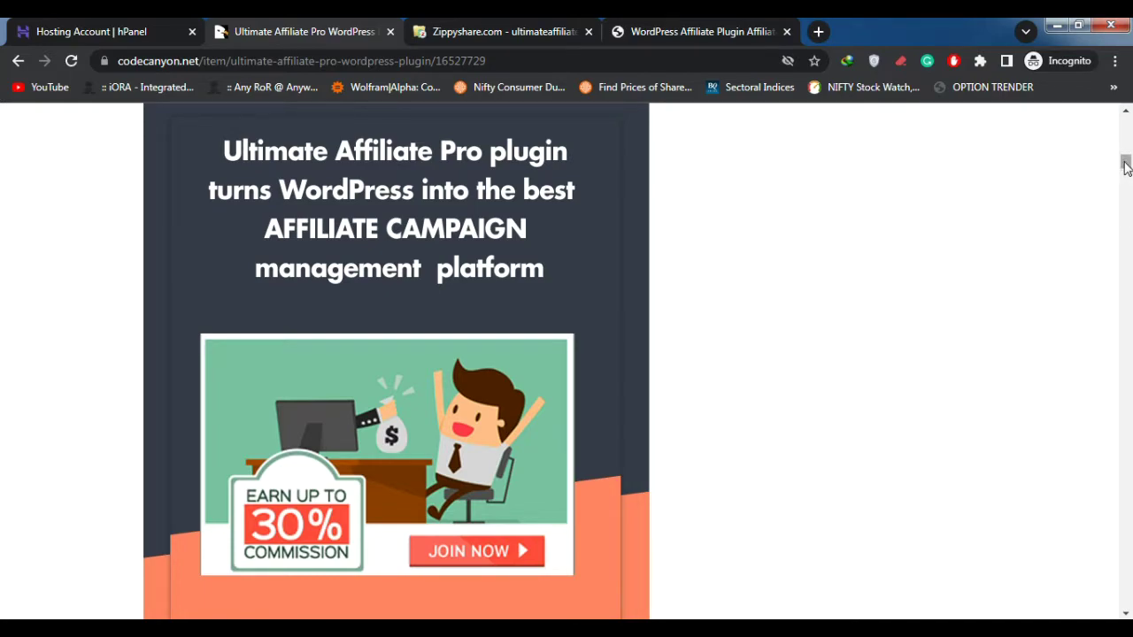
drag(1125, 168, 1123, 223)
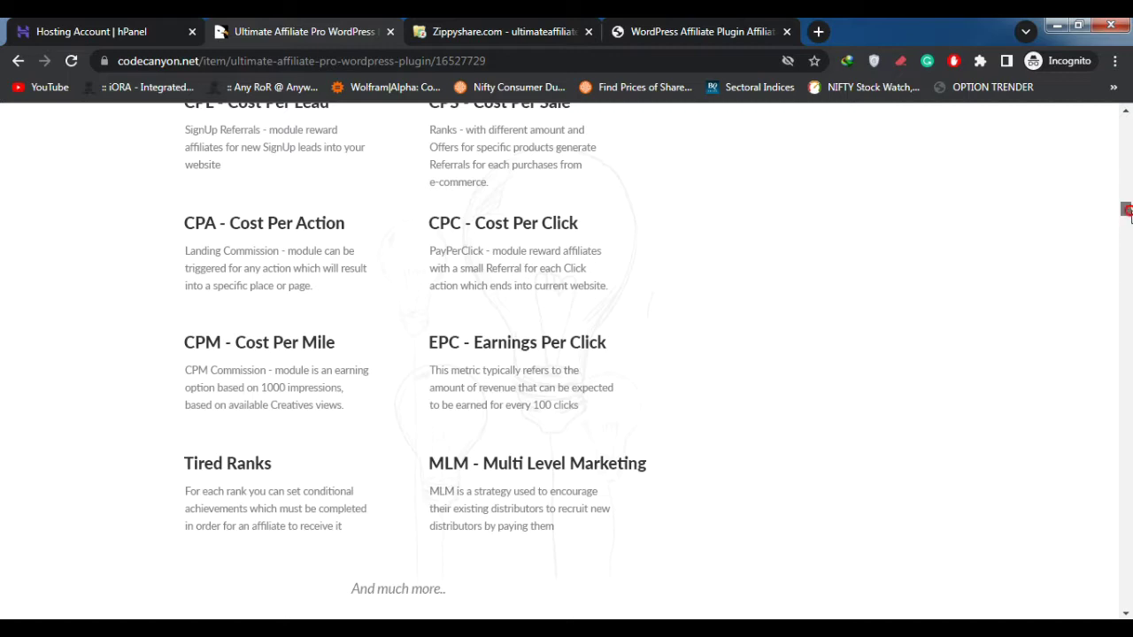
drag(1126, 212, 1130, 373)
scroll(1130, 373, down, 15)
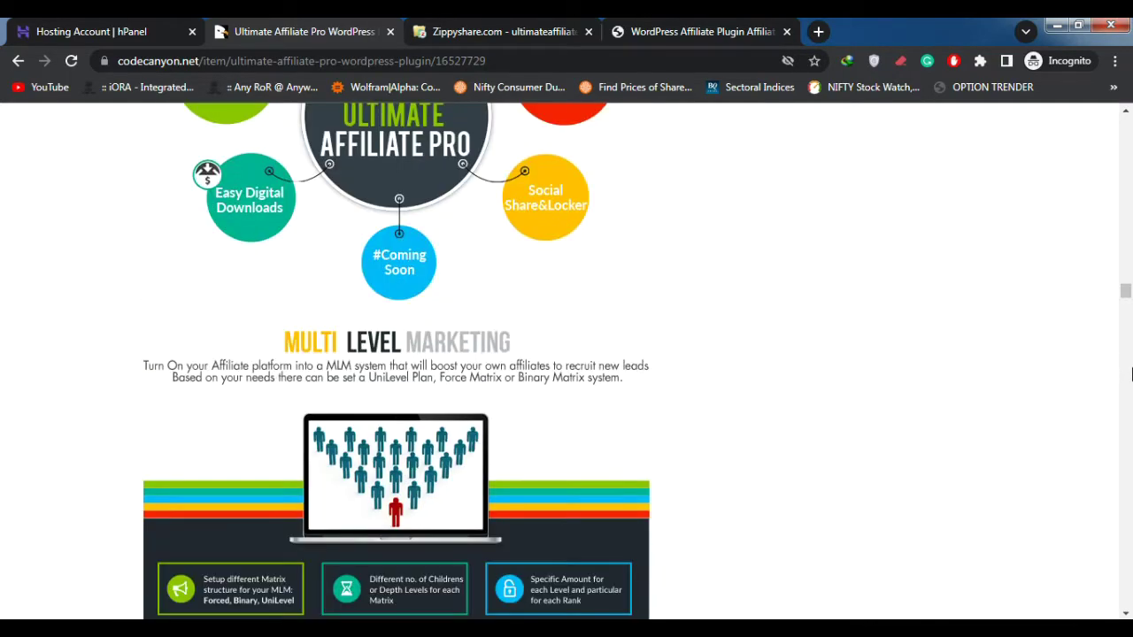
scroll(1130, 398, down, 15)
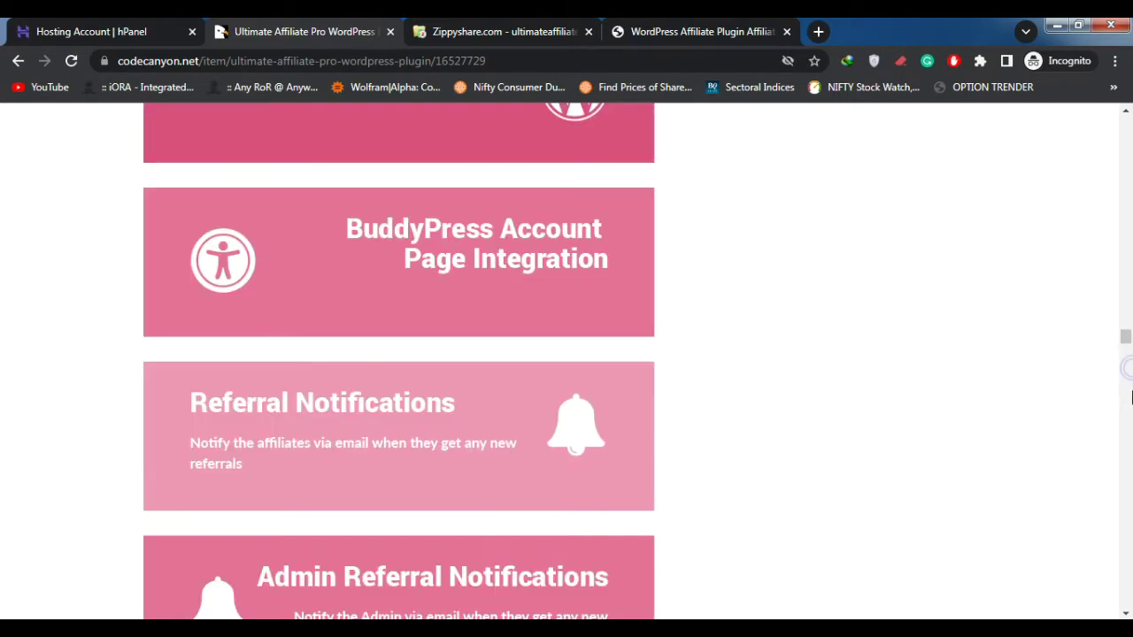
scroll(1130, 392, down, 15)
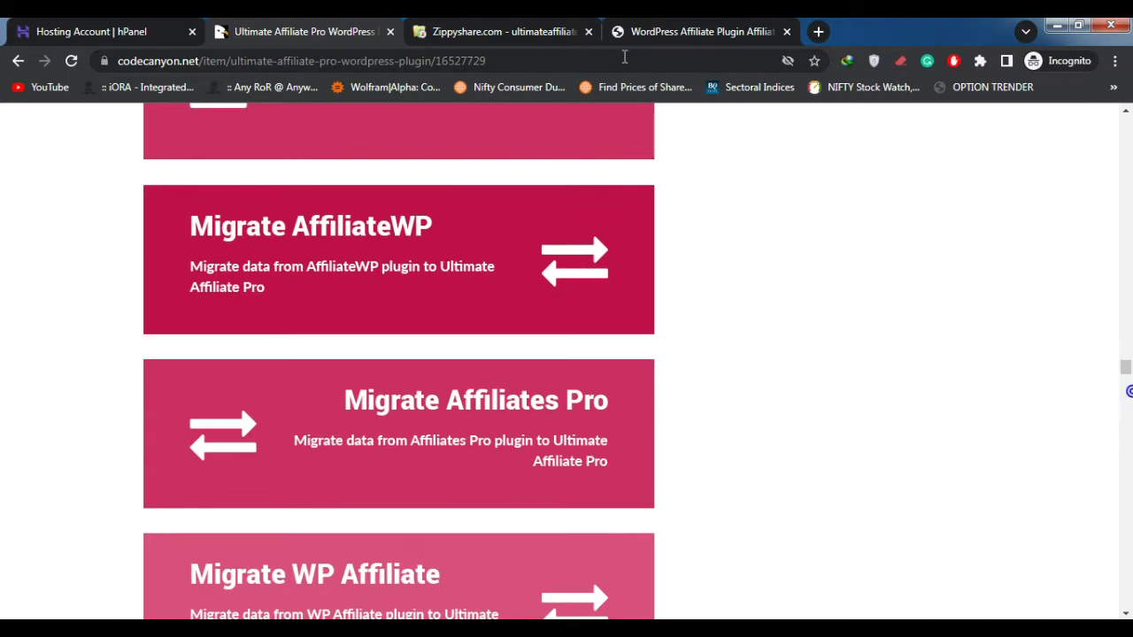
- Check the Zippyshare download page and extract ultimateaffiliatepro-77.rar with the WinRAR wizard to the ultimateaffiliatepro-77 desktop folder
click(521, 28)
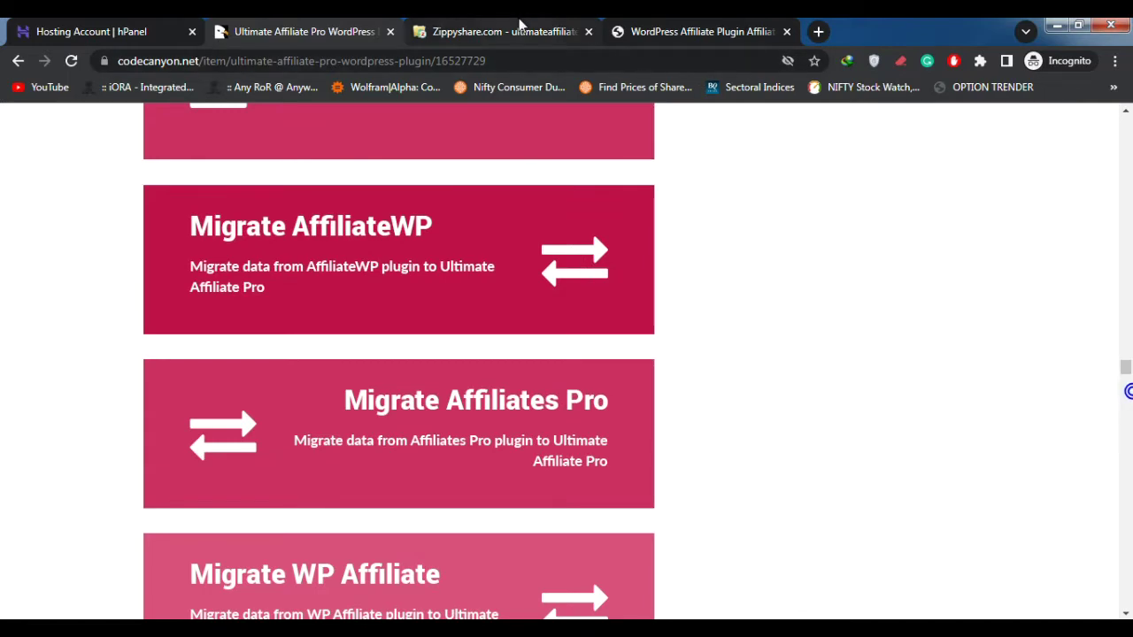
click(354, 62)
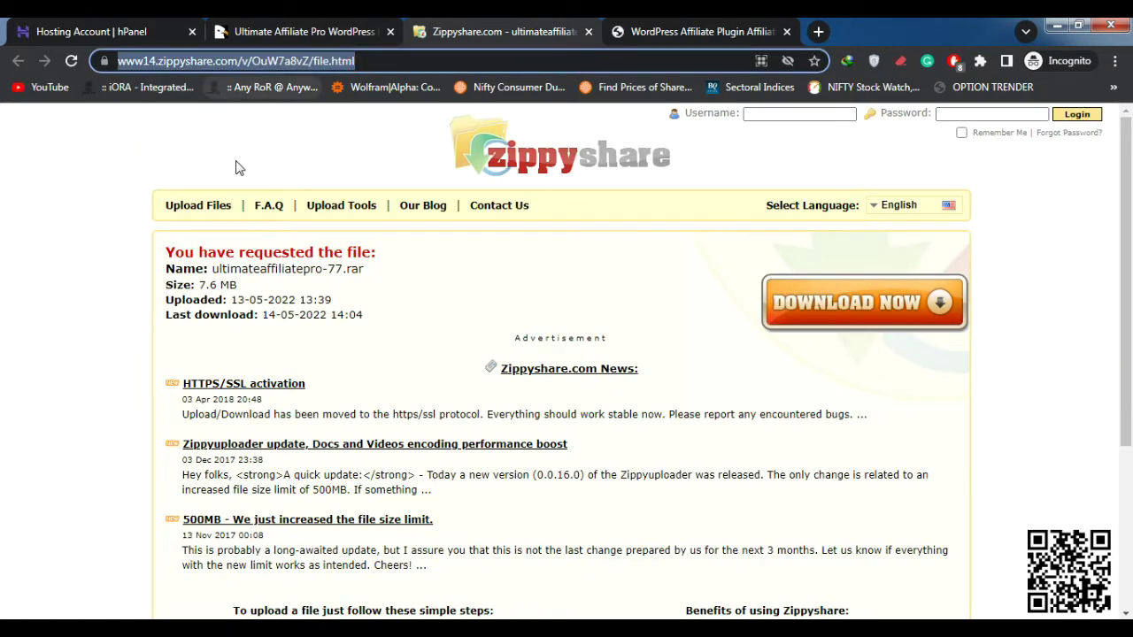
click(723, 352)
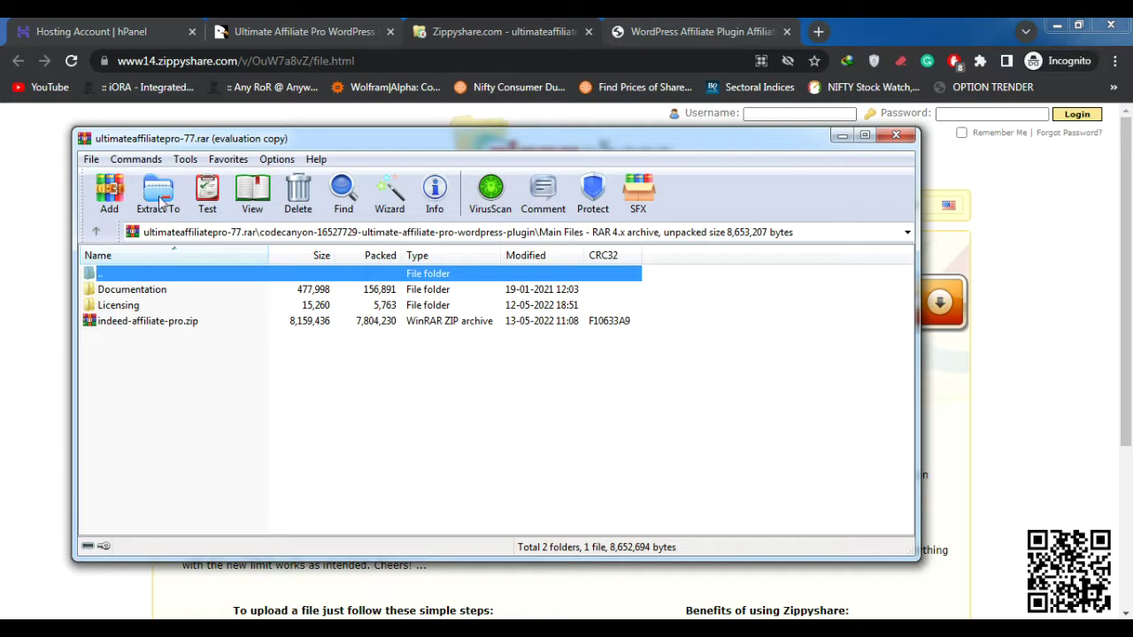
click(382, 197)
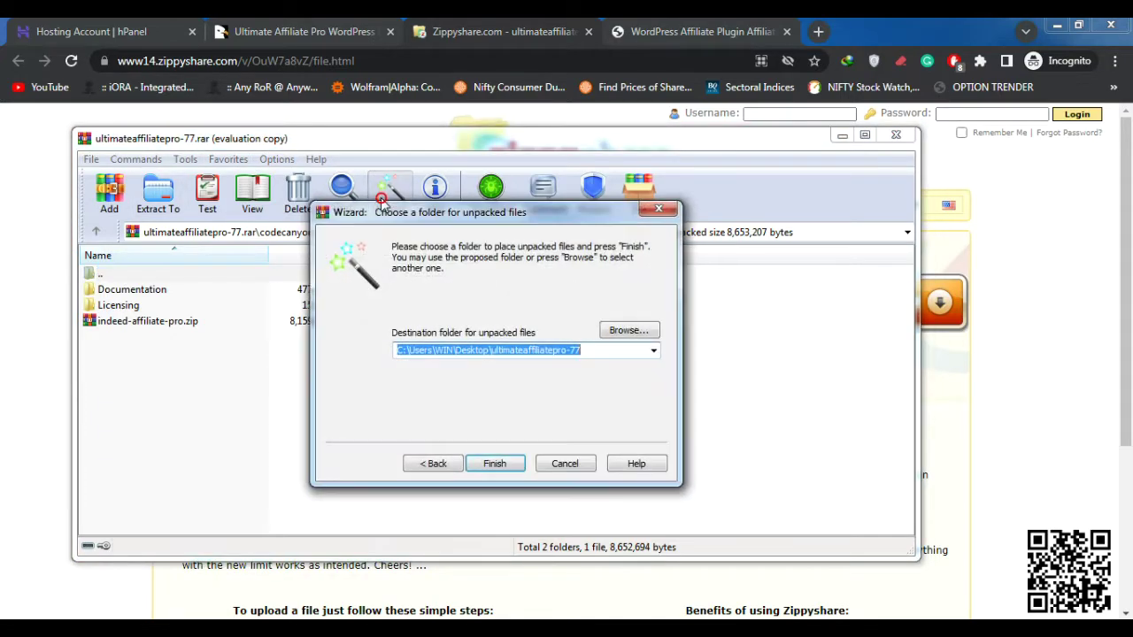
click(493, 463)
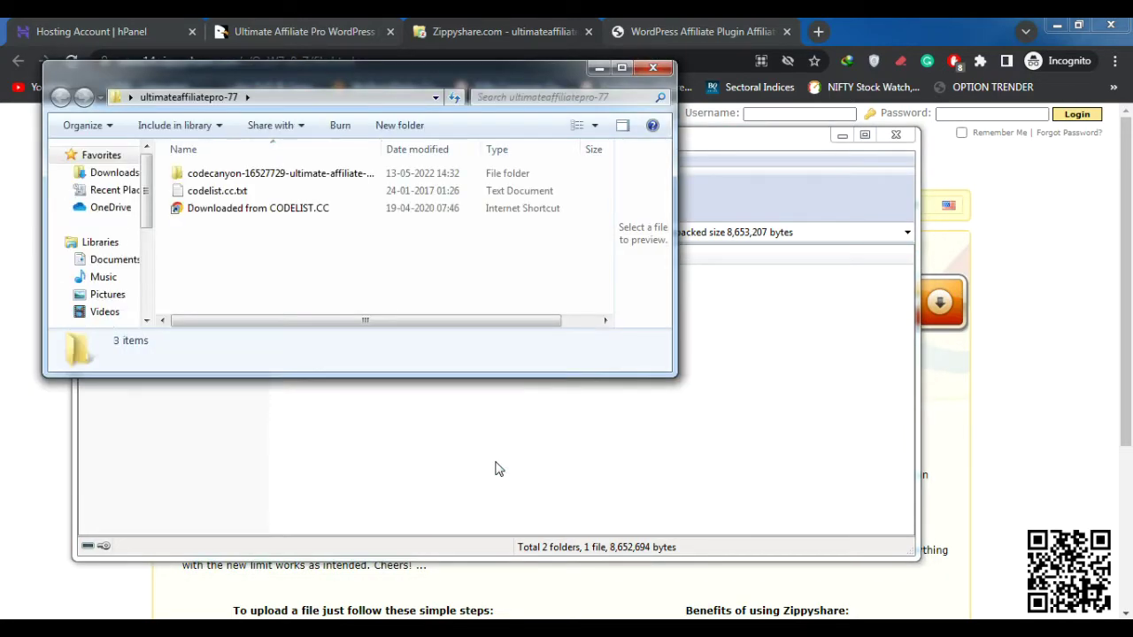
- Browse the extracted codecanyon folder through Main Files into the Documentation folder and close the archive window
click(325, 173)
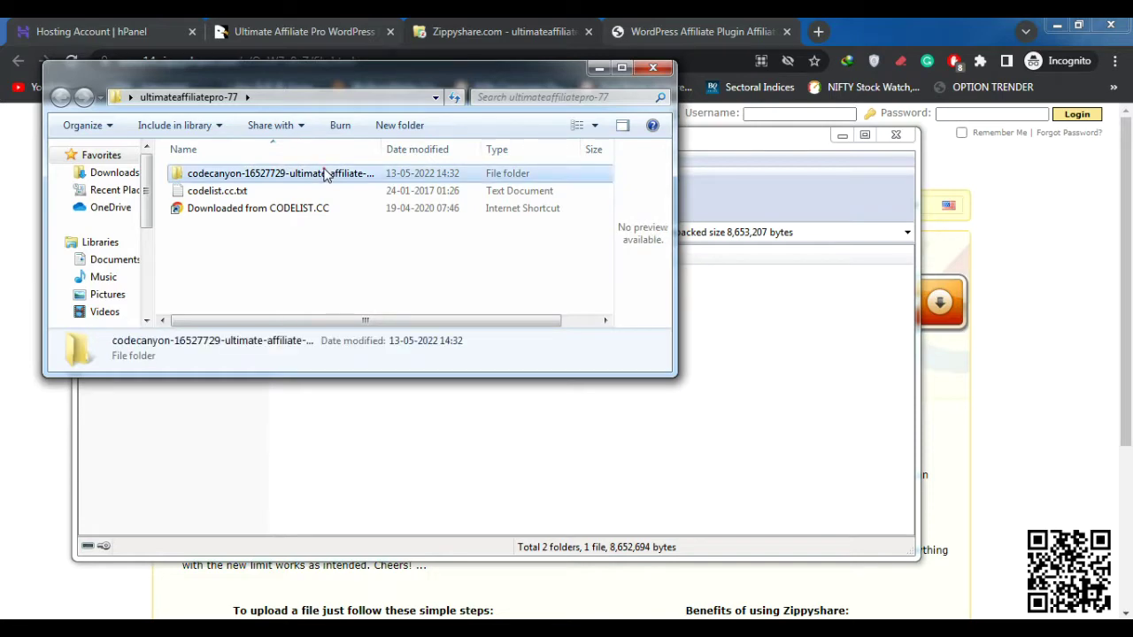
double_click(325, 173)
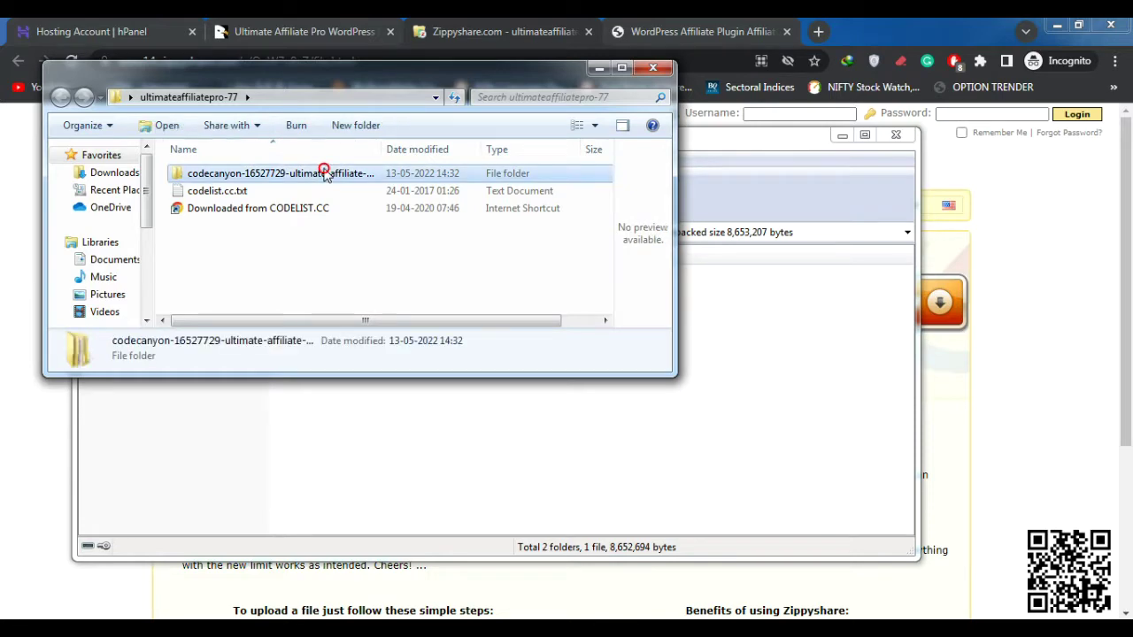
double_click(390, 176)
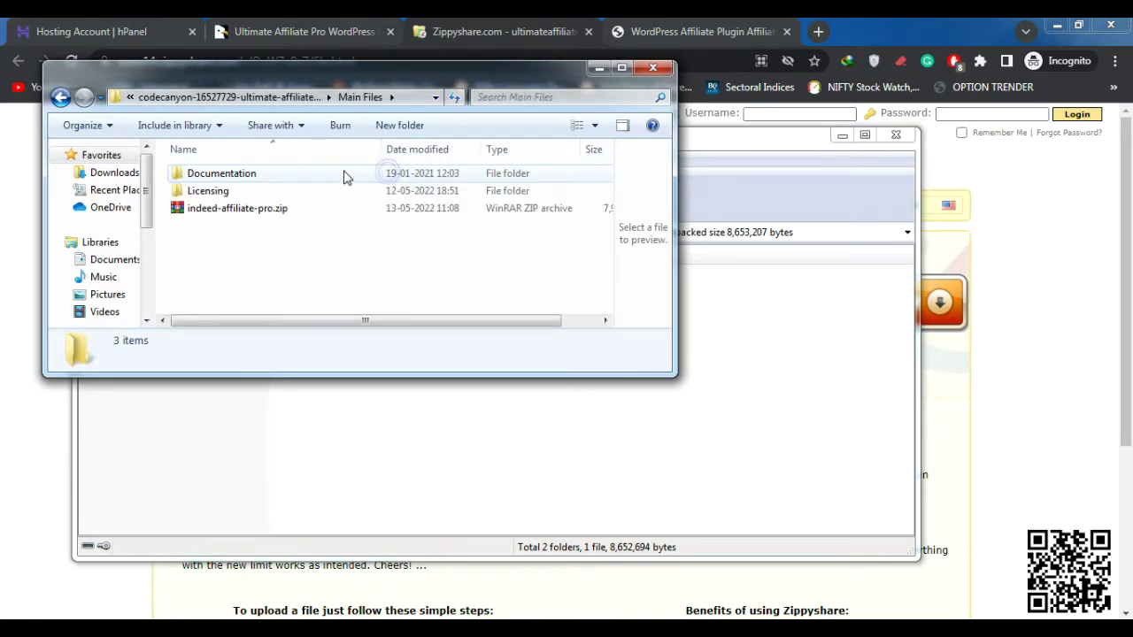
click(896, 134)
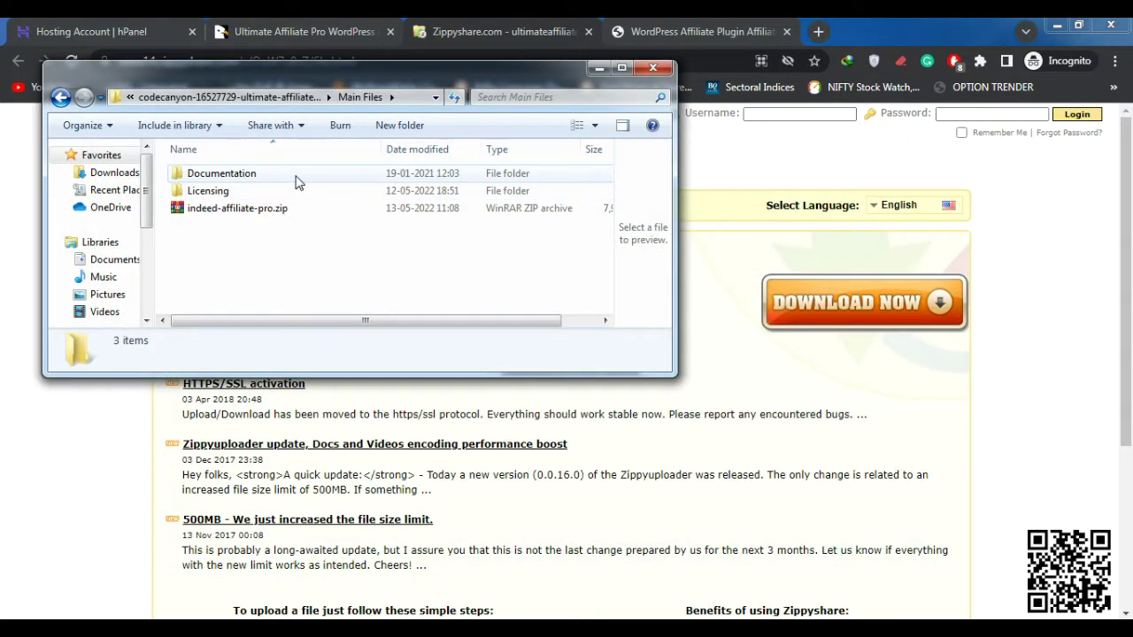
double_click(296, 176)
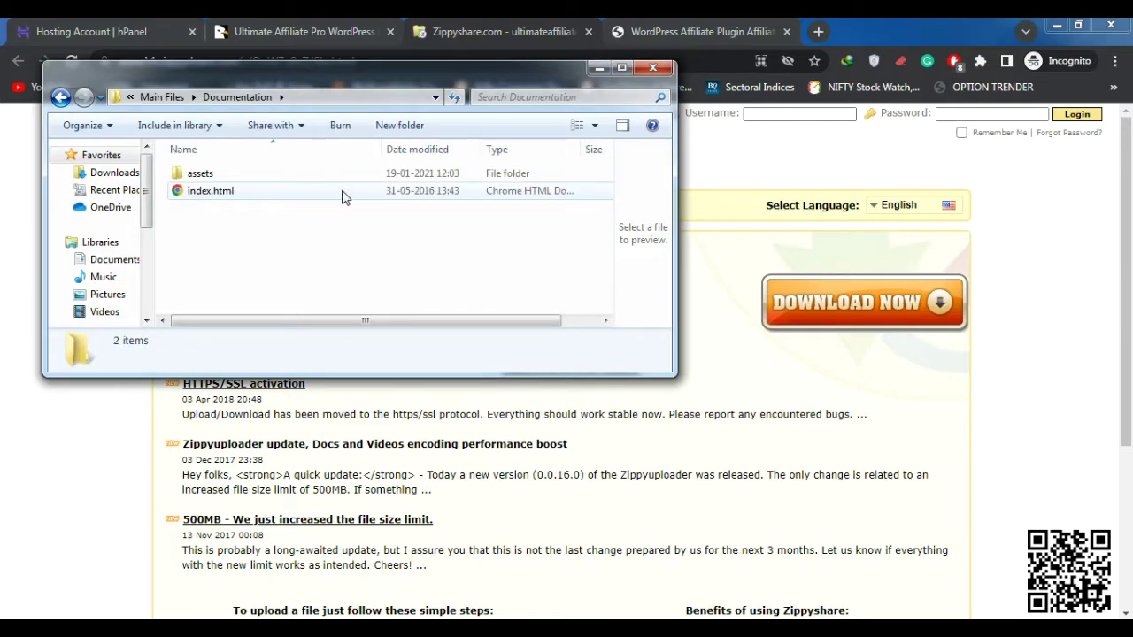
- Copy the full folder location of index.html from its file properties
click(343, 192)
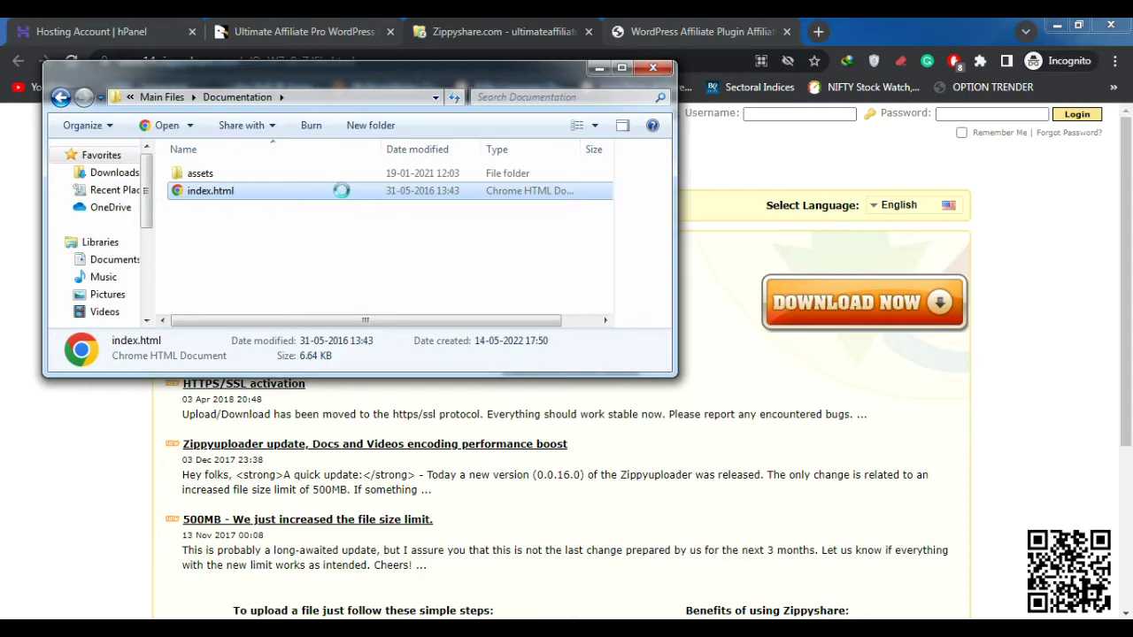
right_click(341, 190)
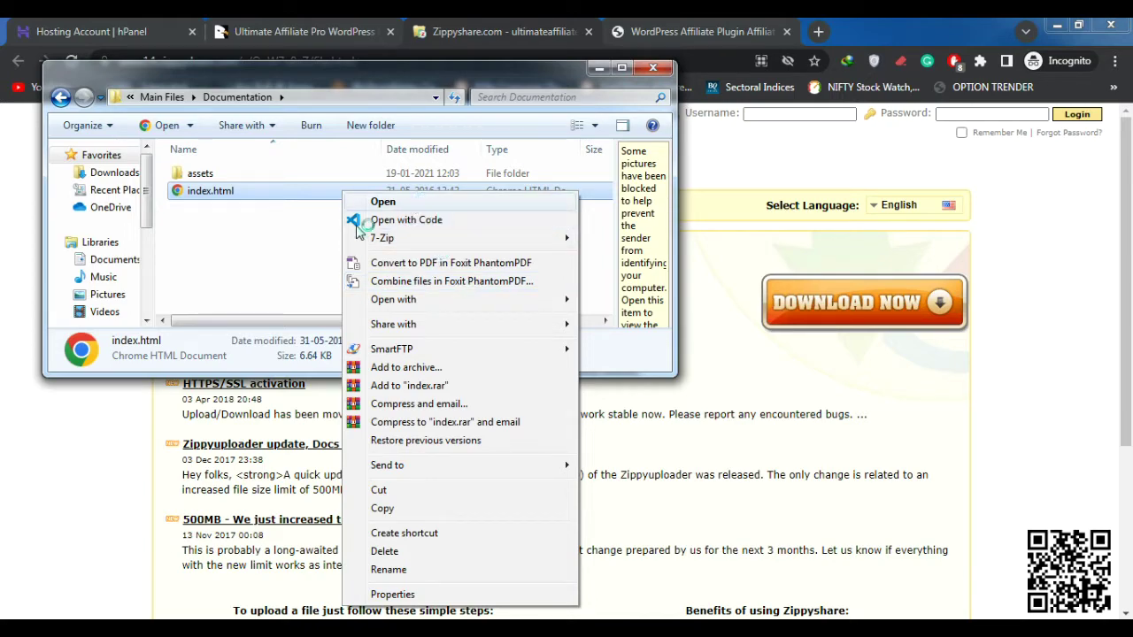
click(438, 594)
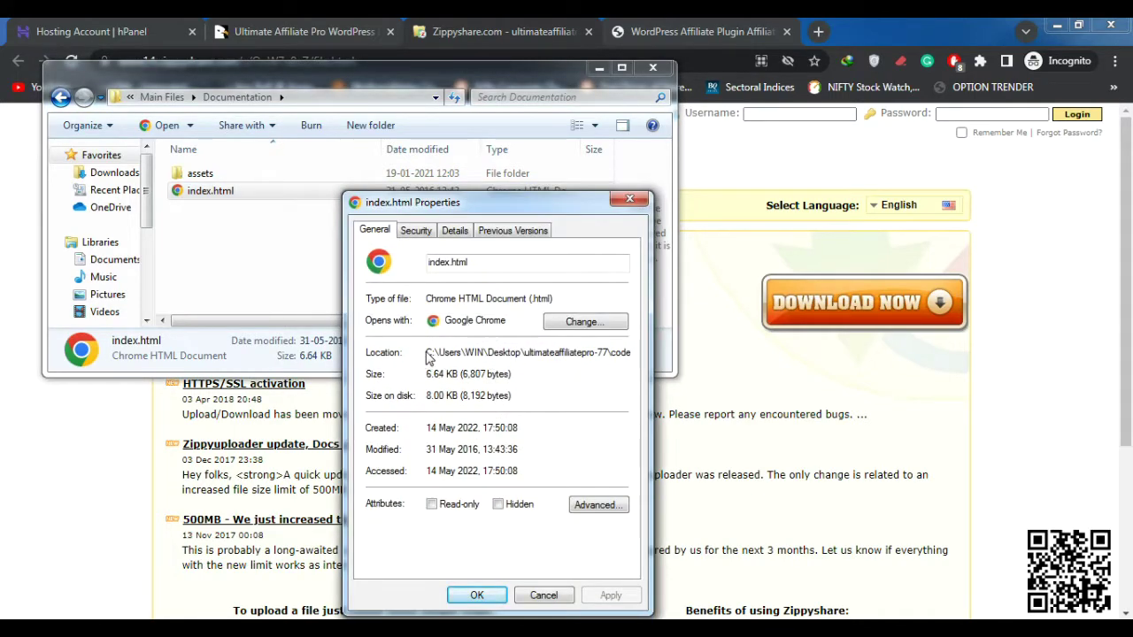
drag(428, 352, 675, 360)
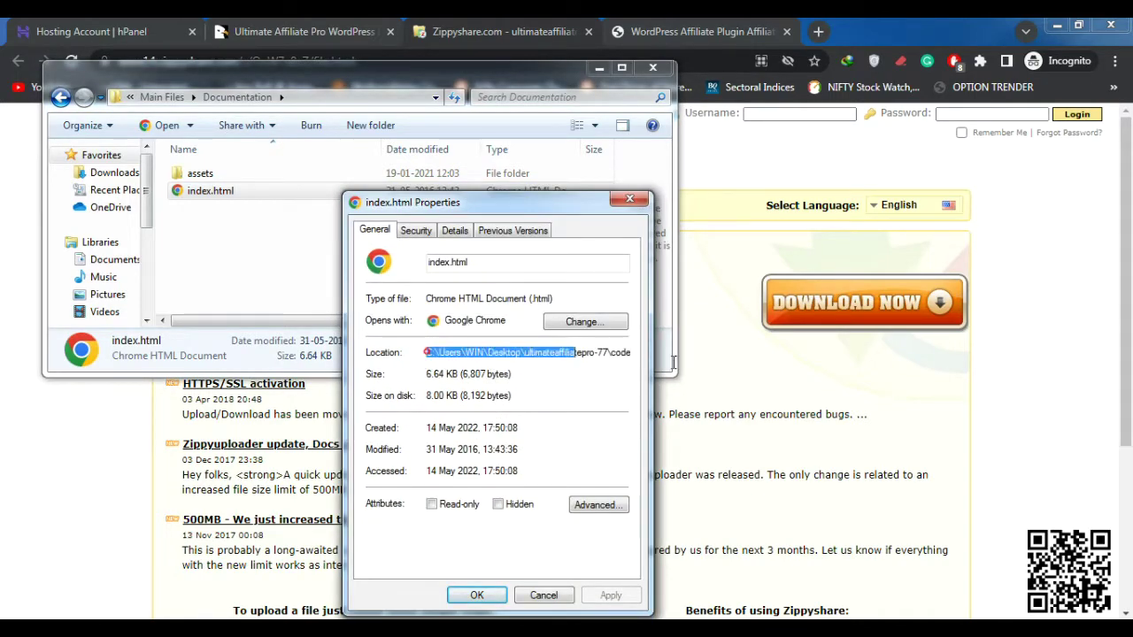
right_click(524, 359)
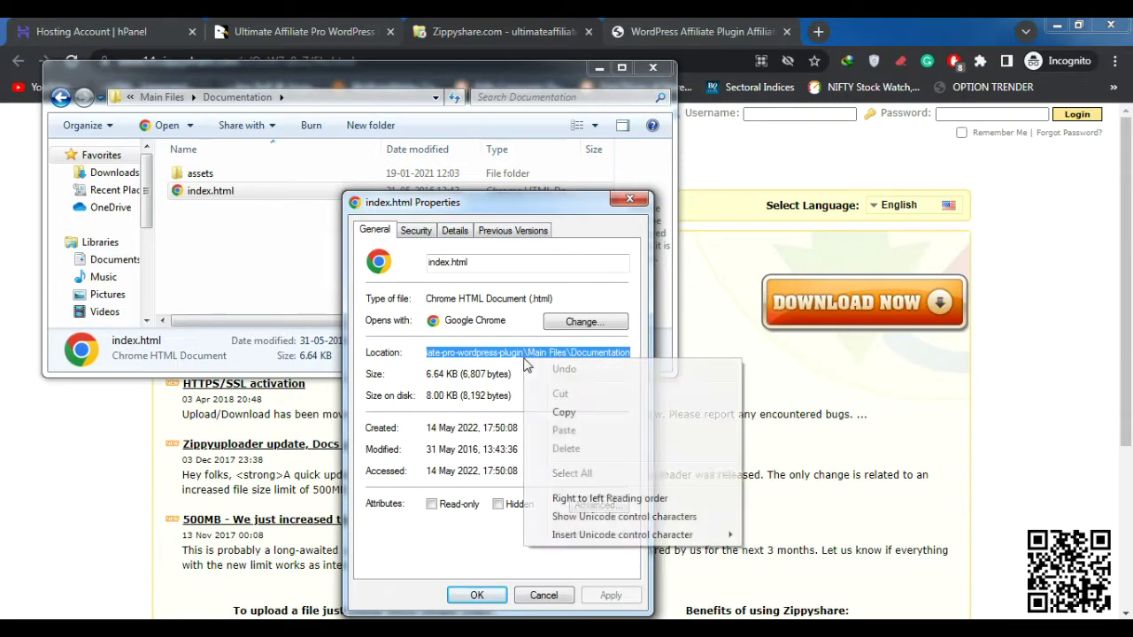
click(571, 413)
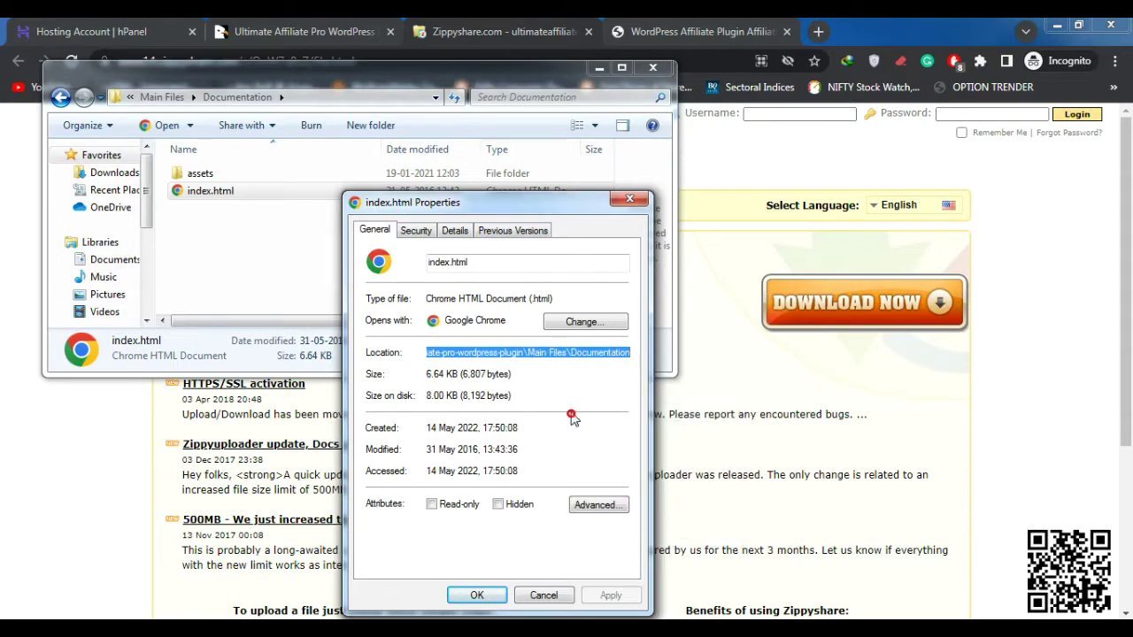
click(477, 594)
- Load the copied Documentation folder path in a new browser tab and open index.html
click(829, 30)
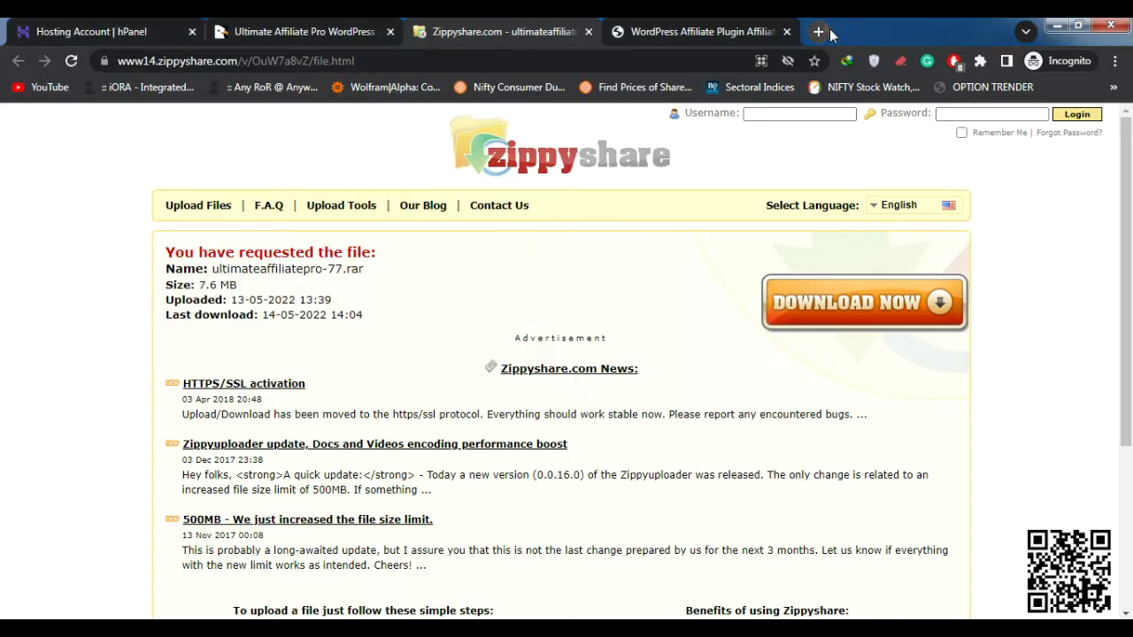
click(820, 32)
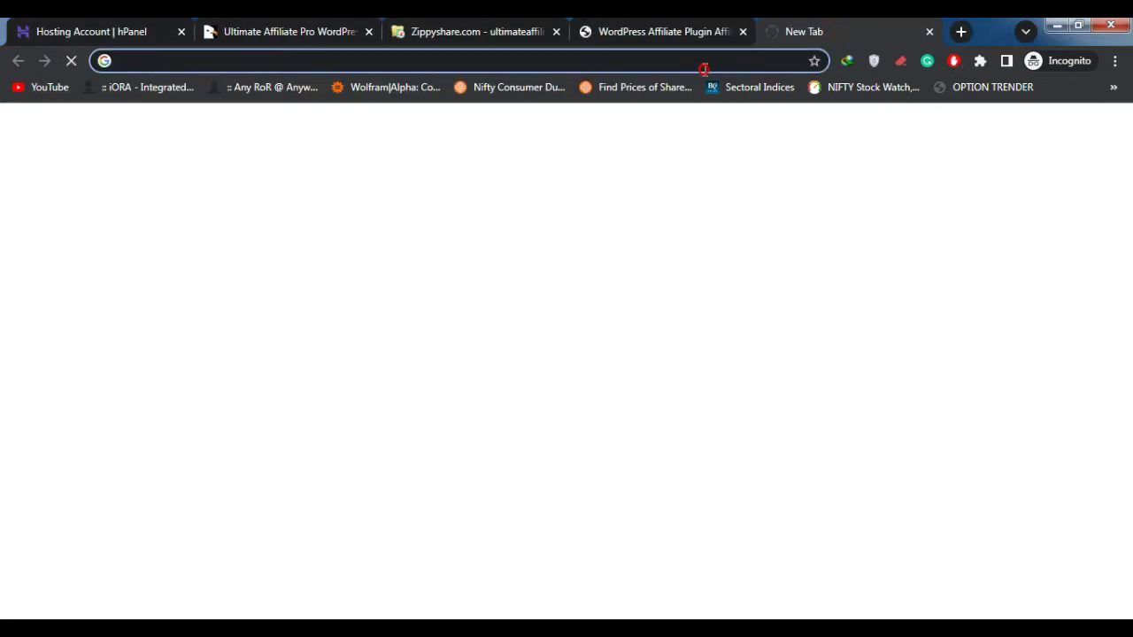
key(ctrl+v)
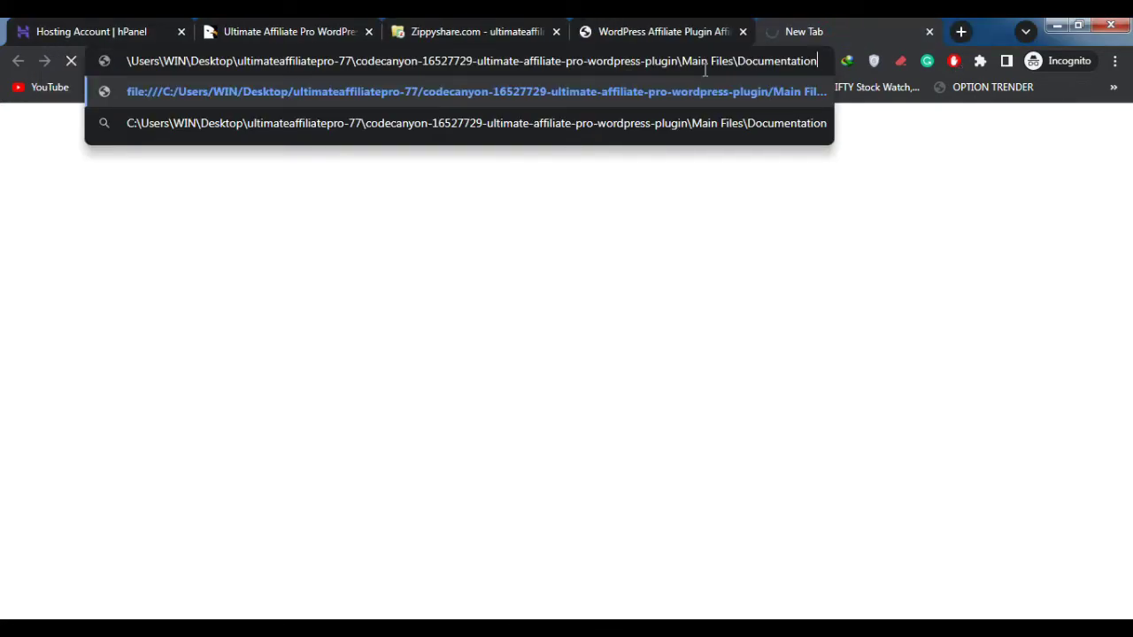
key(Return)
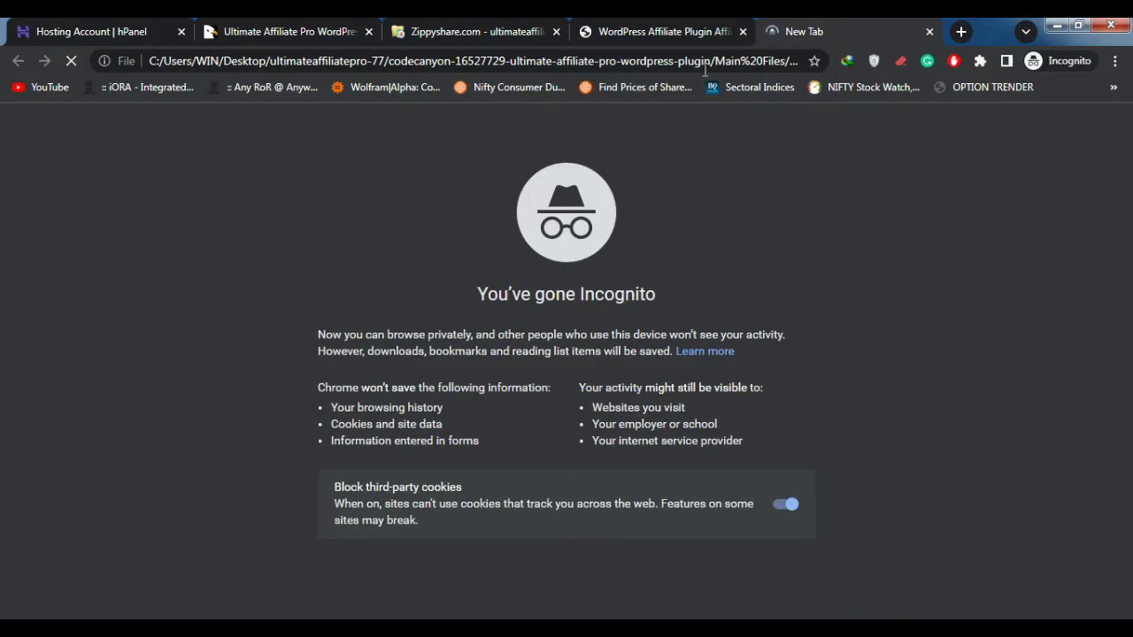
click(776, 58)
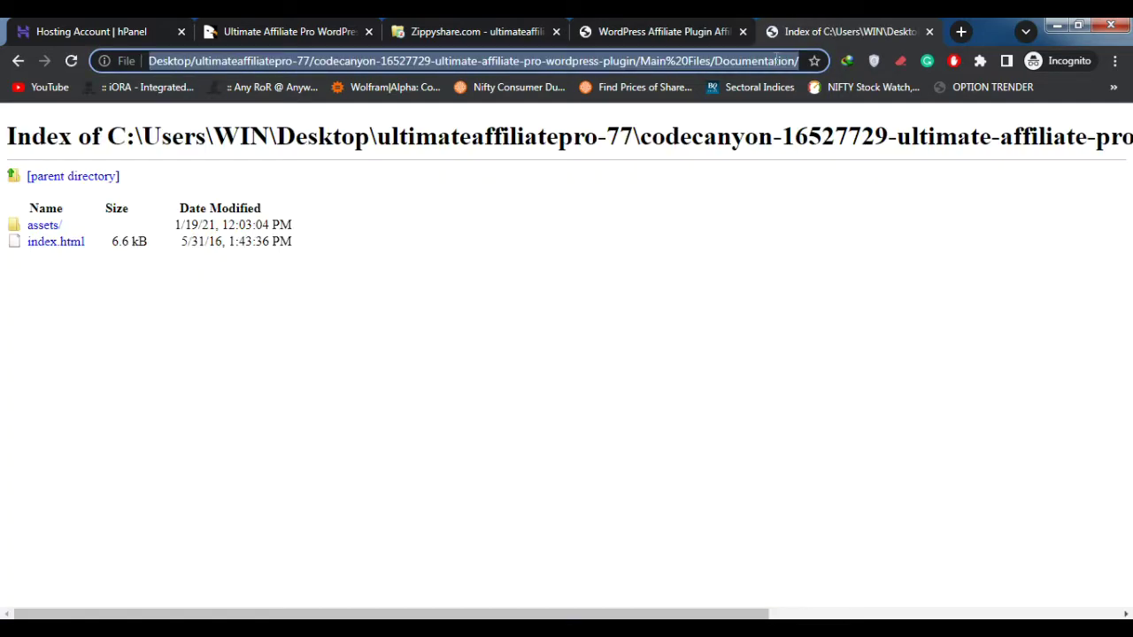
click(69, 244)
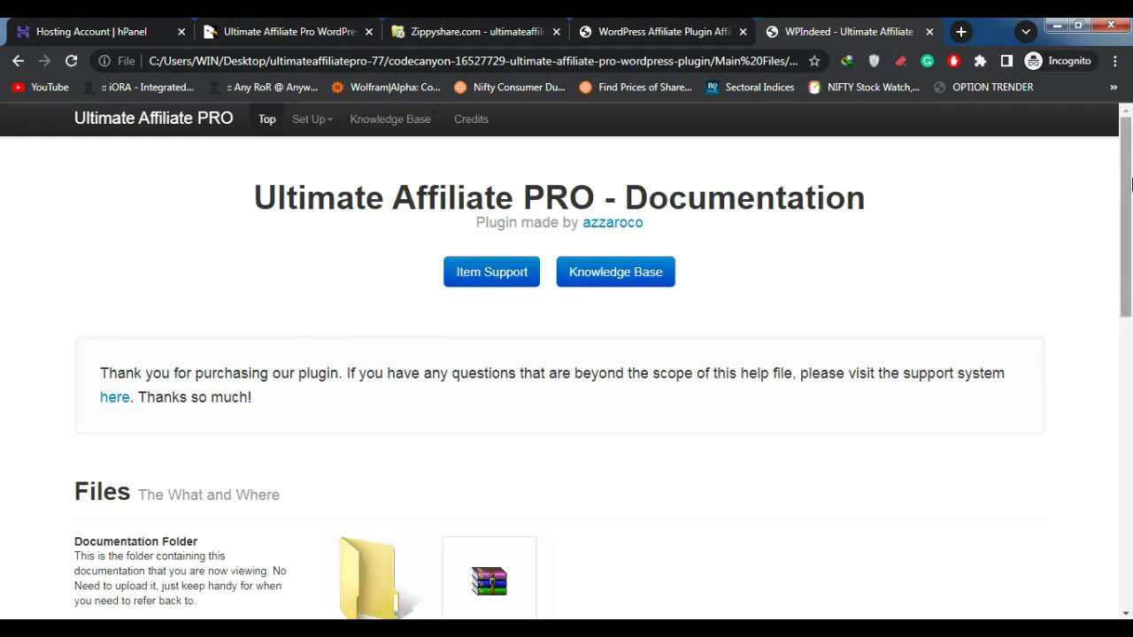
- Examine the documentation's Files and Install sections alongside the contents of the extracted Main Files folder
drag(1130, 183, 1130, 290)
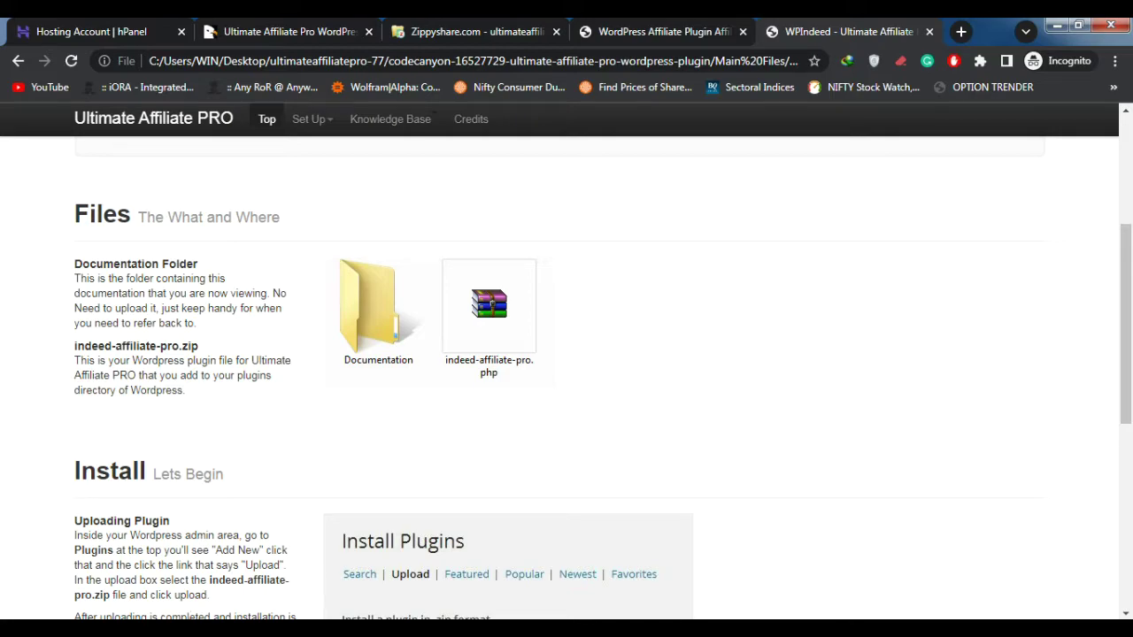
mouse_move(198, 630)
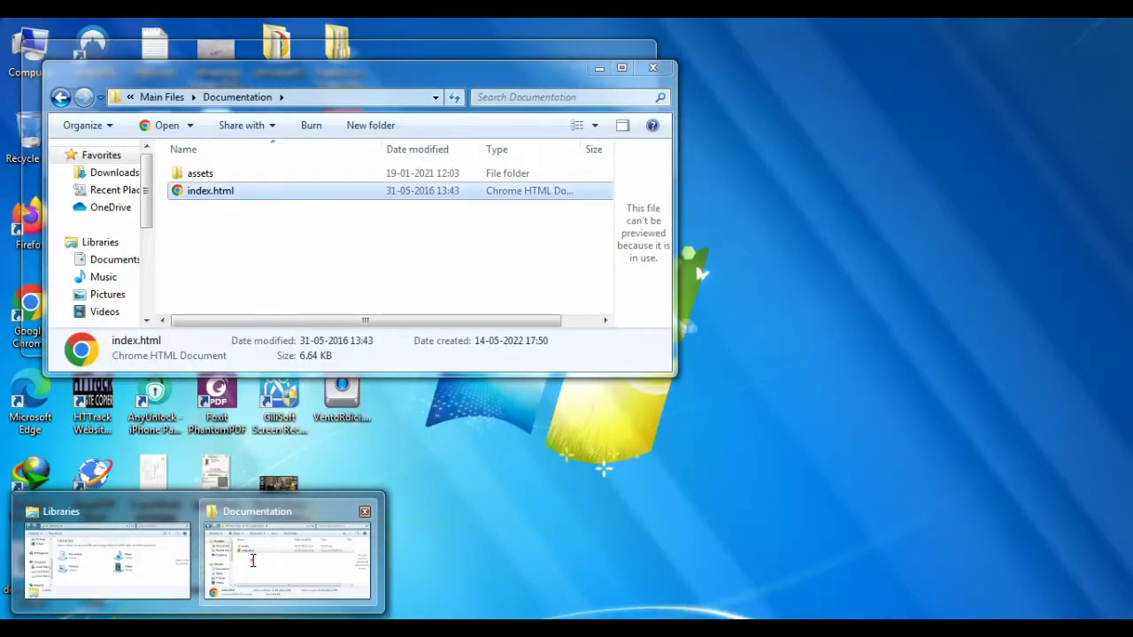
click(252, 561)
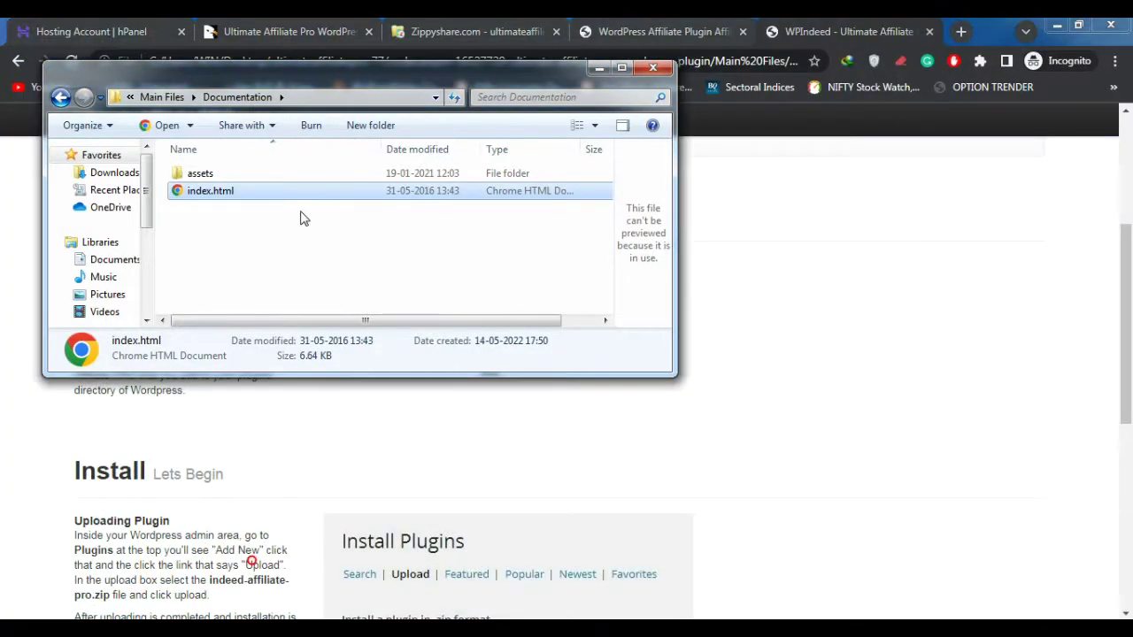
click(150, 97)
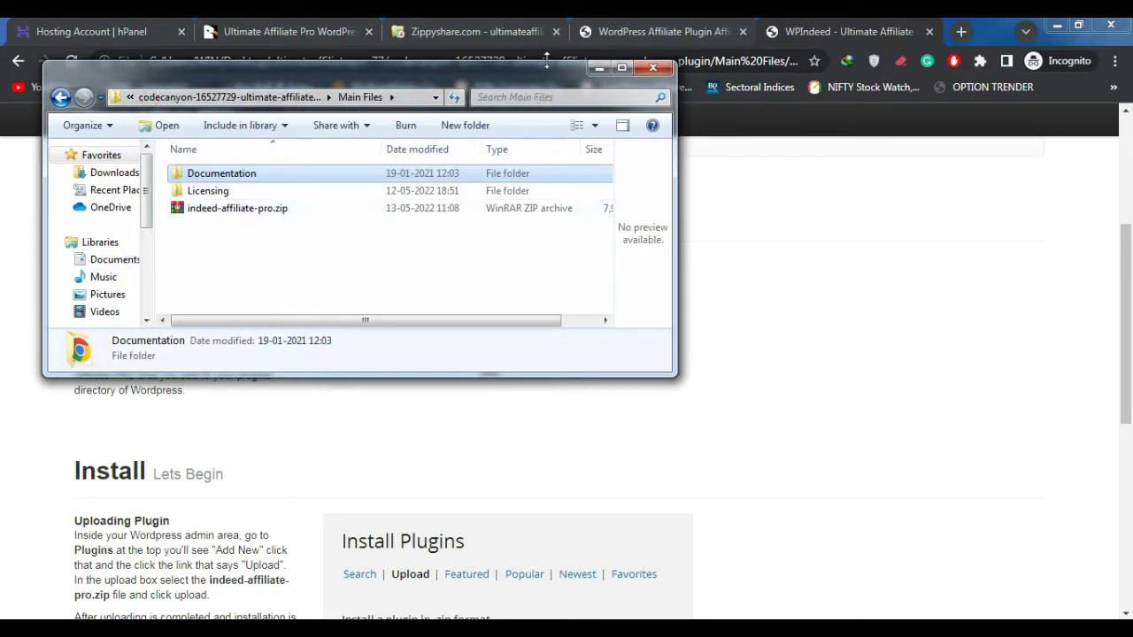
drag(541, 69, 738, 159)
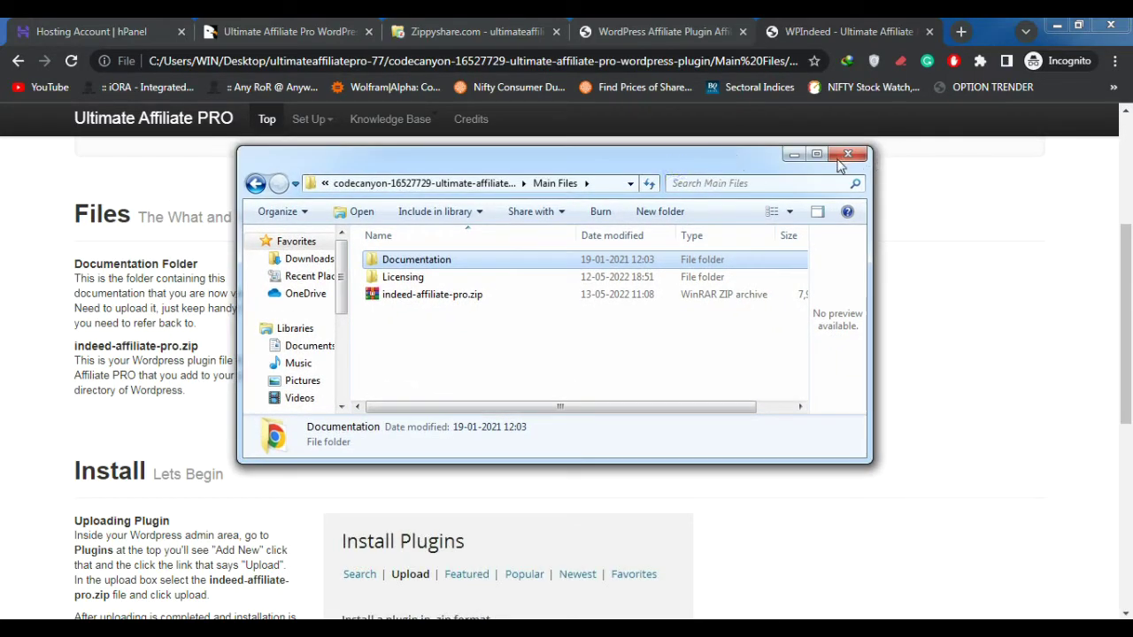
click(792, 155)
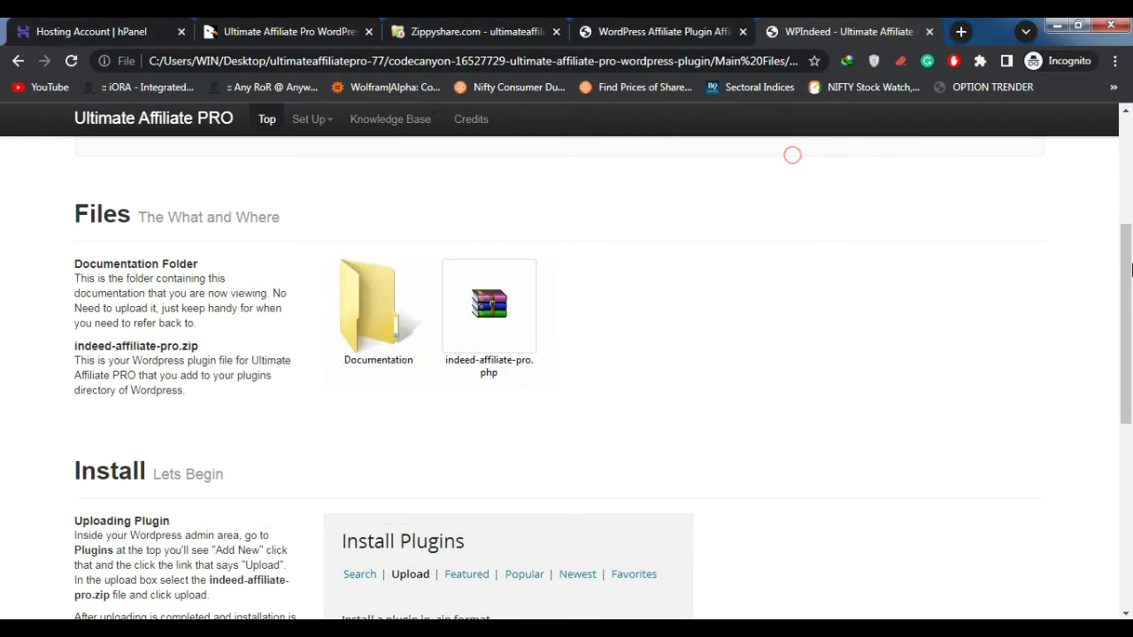
drag(1131, 270, 1131, 305)
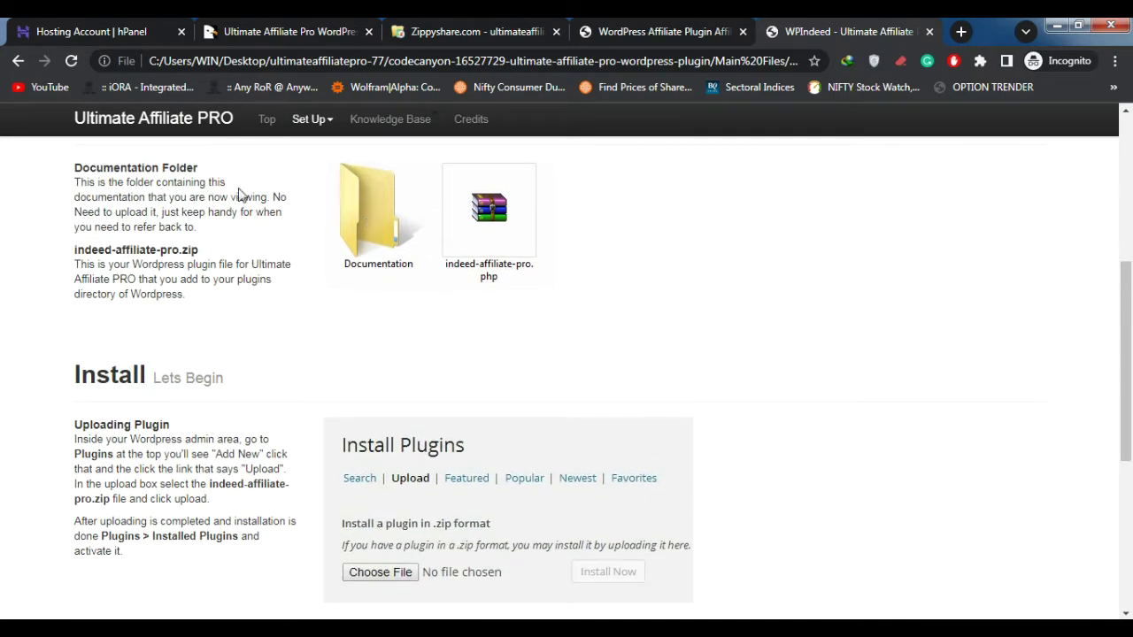
drag(73, 187, 246, 244)
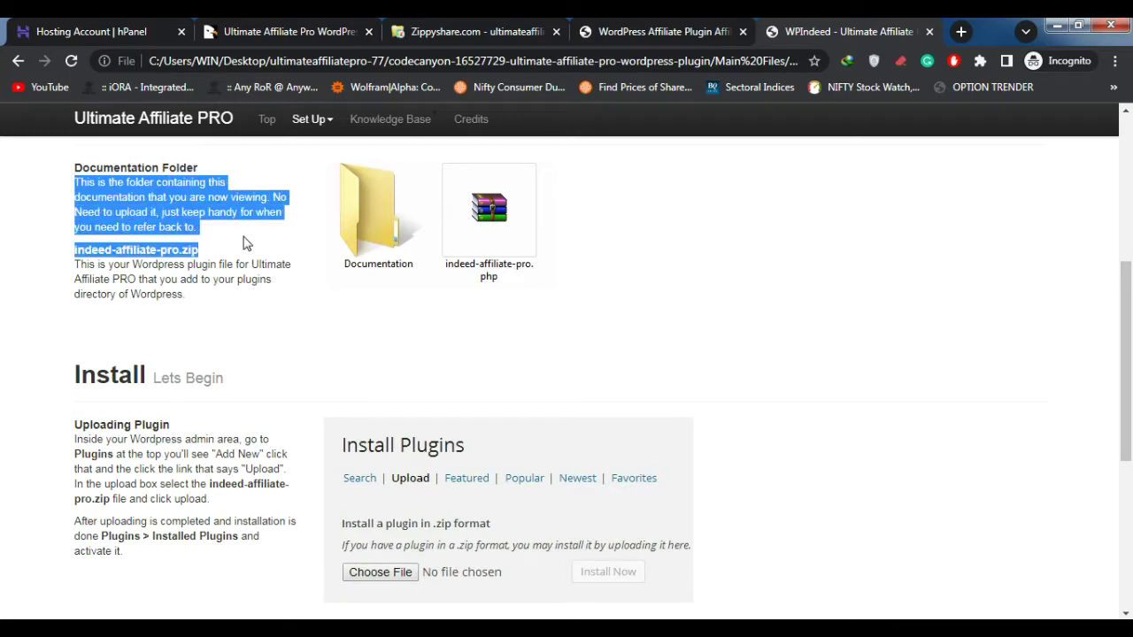
- Read the documentation's description of indeed-affiliate-pro.zip and its instructions for uploading and activating the plugin
click(210, 294)
drag(71, 264, 202, 306)
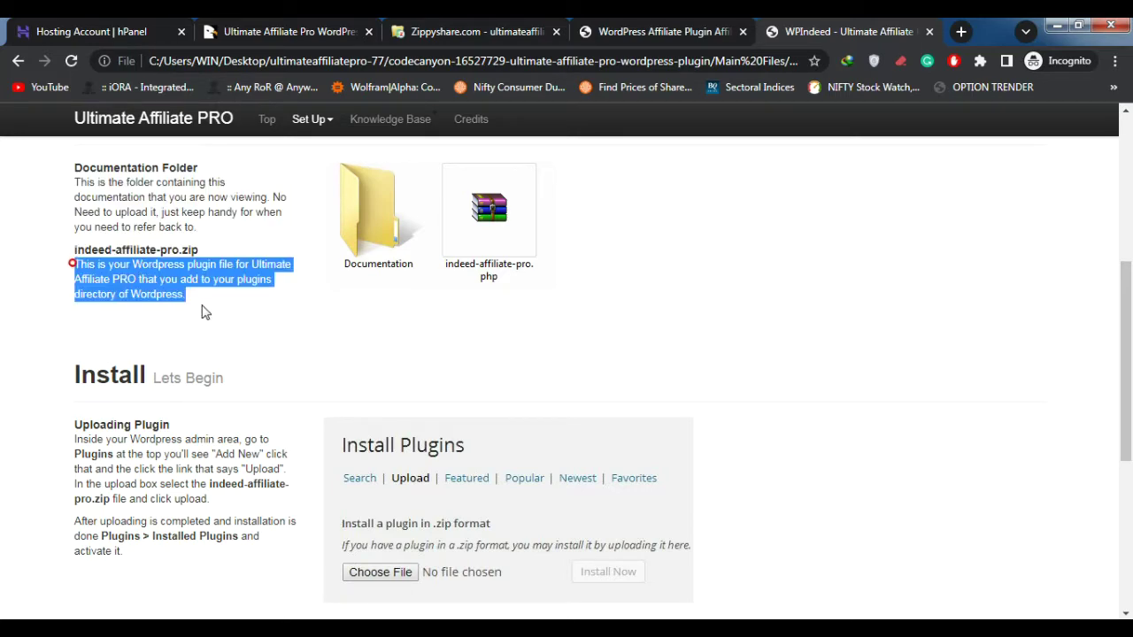
click(202, 310)
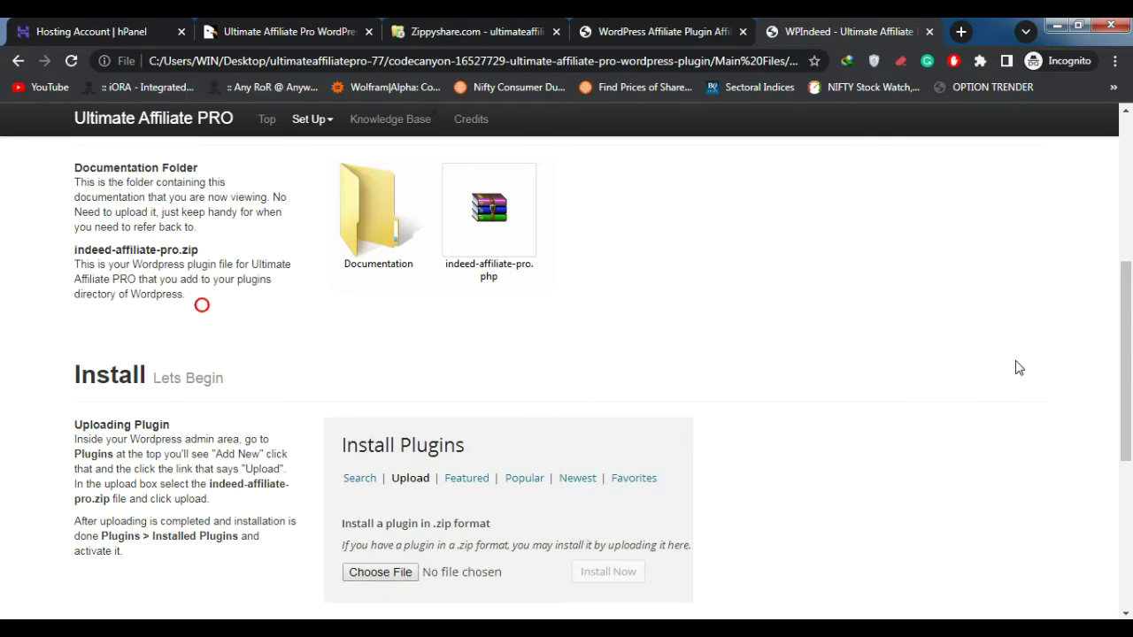
drag(1130, 349, 1129, 388)
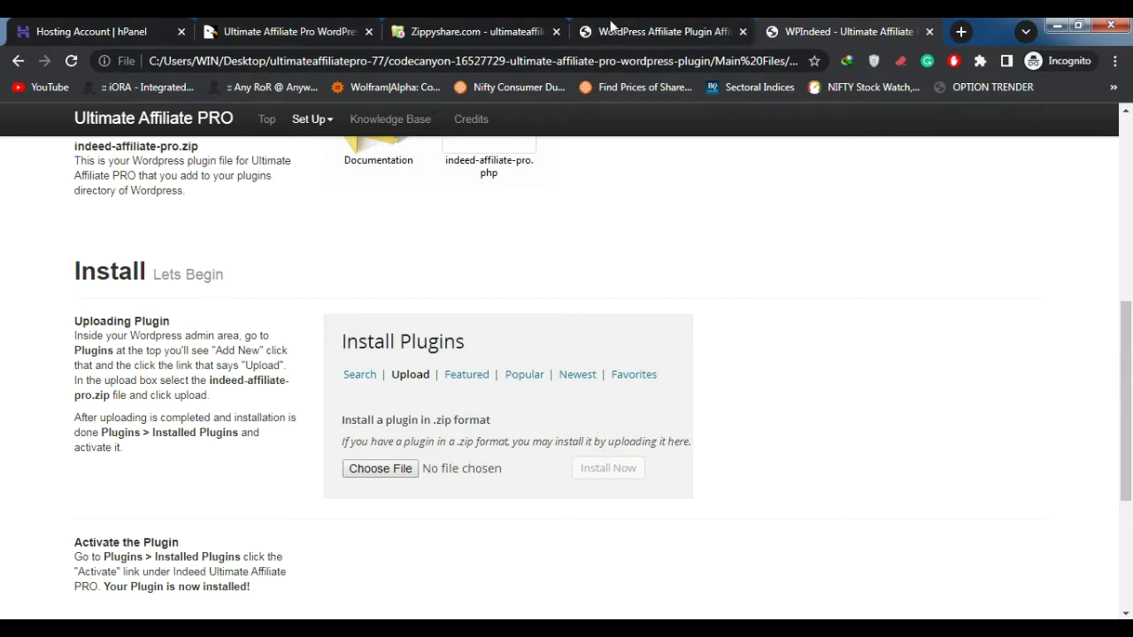
- Switch to Hostinger hPanel and create the subdomain "affiliate" under syanenergy.in
click(113, 31)
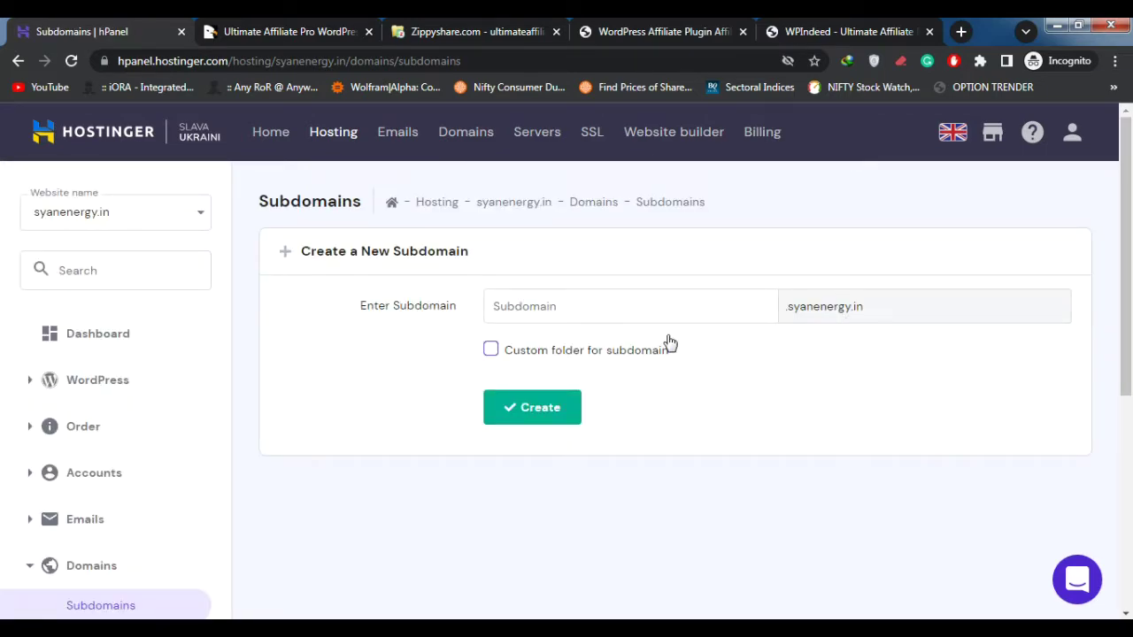
click(693, 306)
text(affiliate)
click(546, 414)
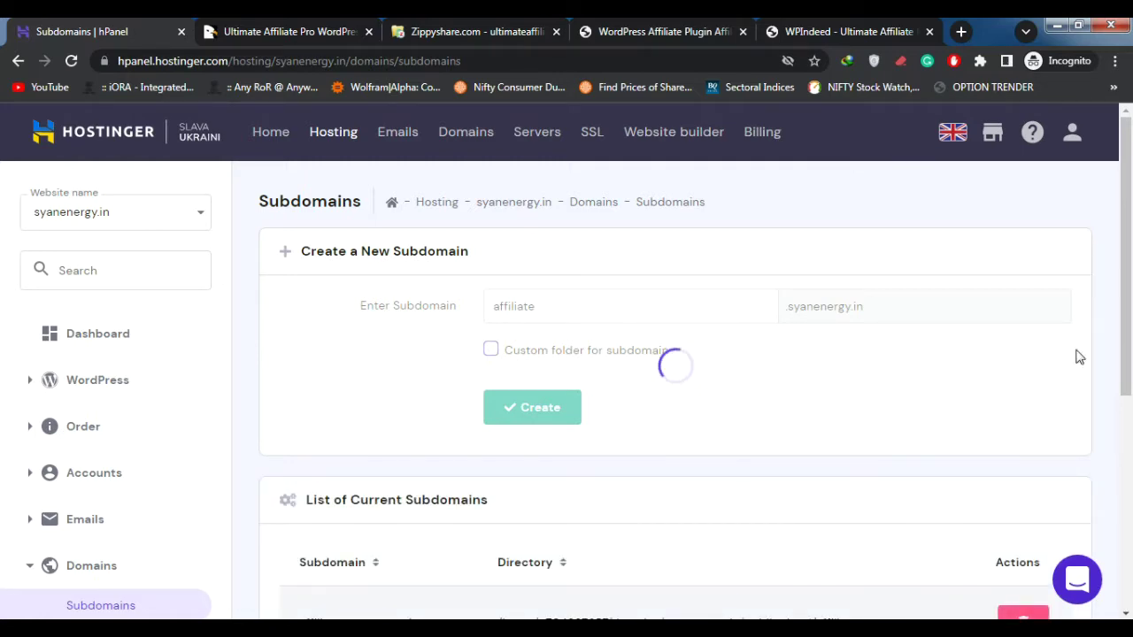
- Open affiliate.syanenergy.in from the list of current subdomains in a new tab, then return to hPanel
drag(1131, 280, 1130, 345)
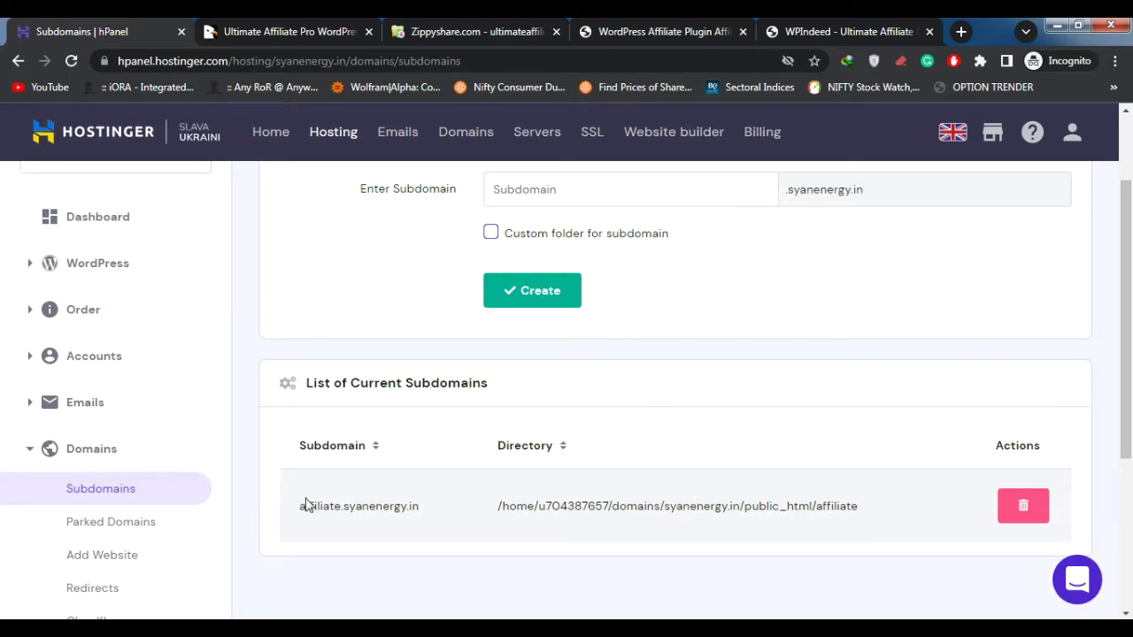
drag(295, 507, 435, 515)
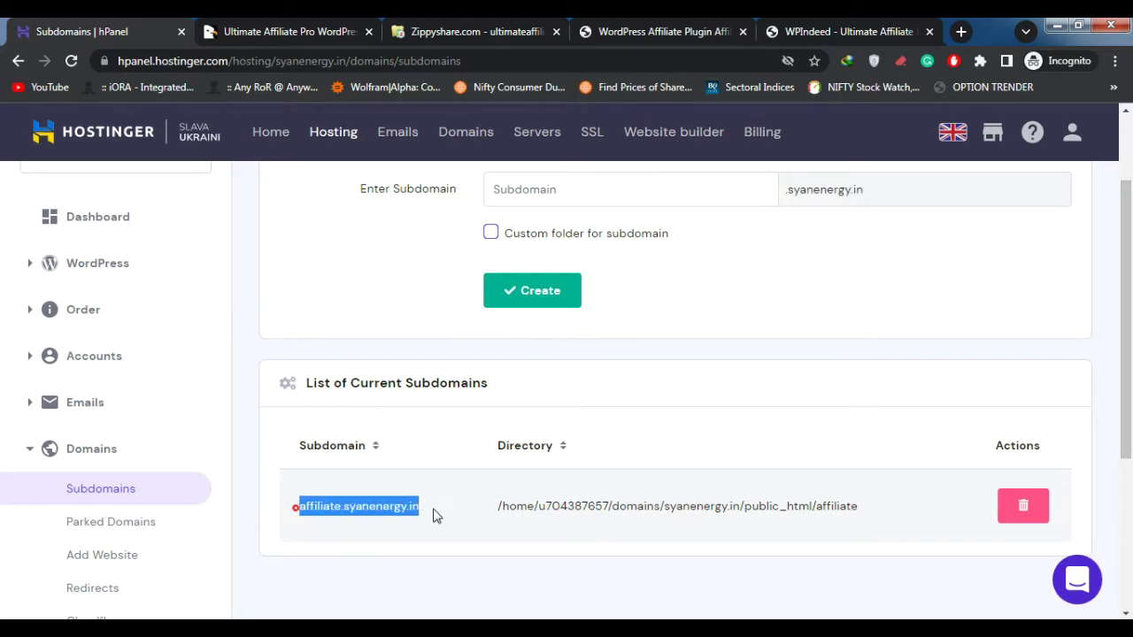
right_click(343, 508)
click(444, 362)
click(129, 30)
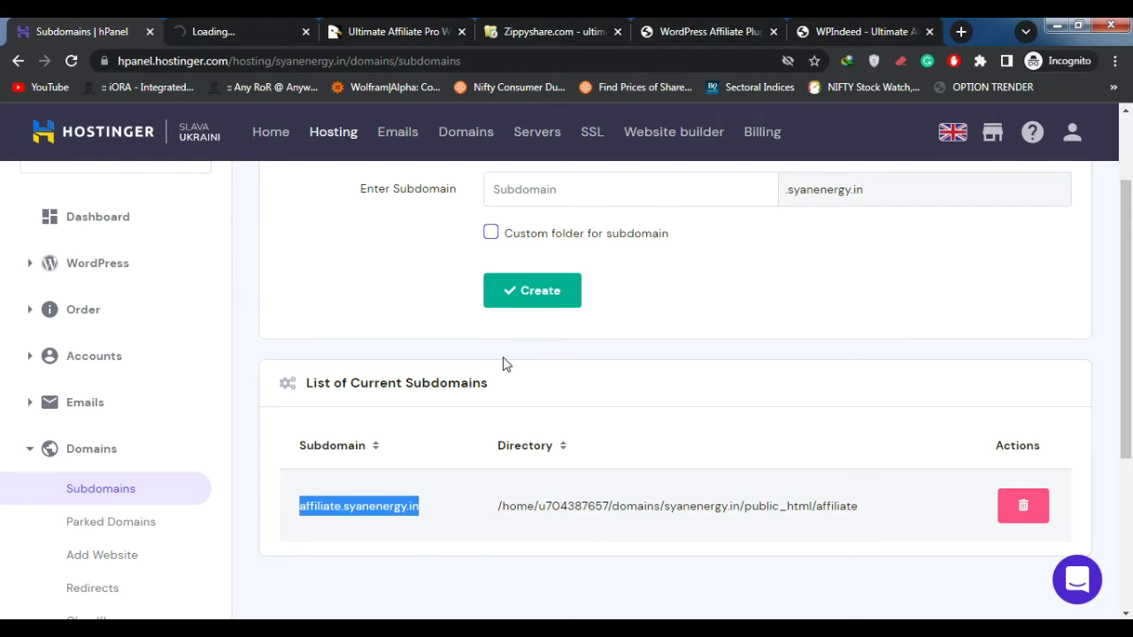
- Open the Add Website page of the hosting account and look over its form and list of websites
mouse_move(1130, 431)
mouse_down()
mouse_move(1128, 402)
mouse_move(1130, 451)
mouse_up()
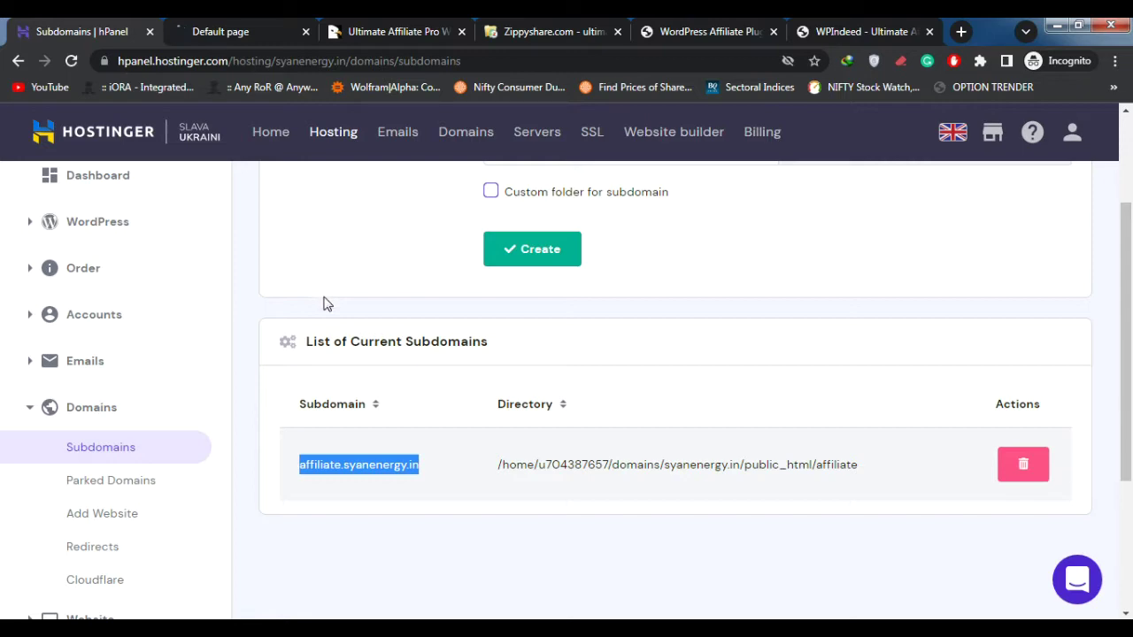
click(130, 514)
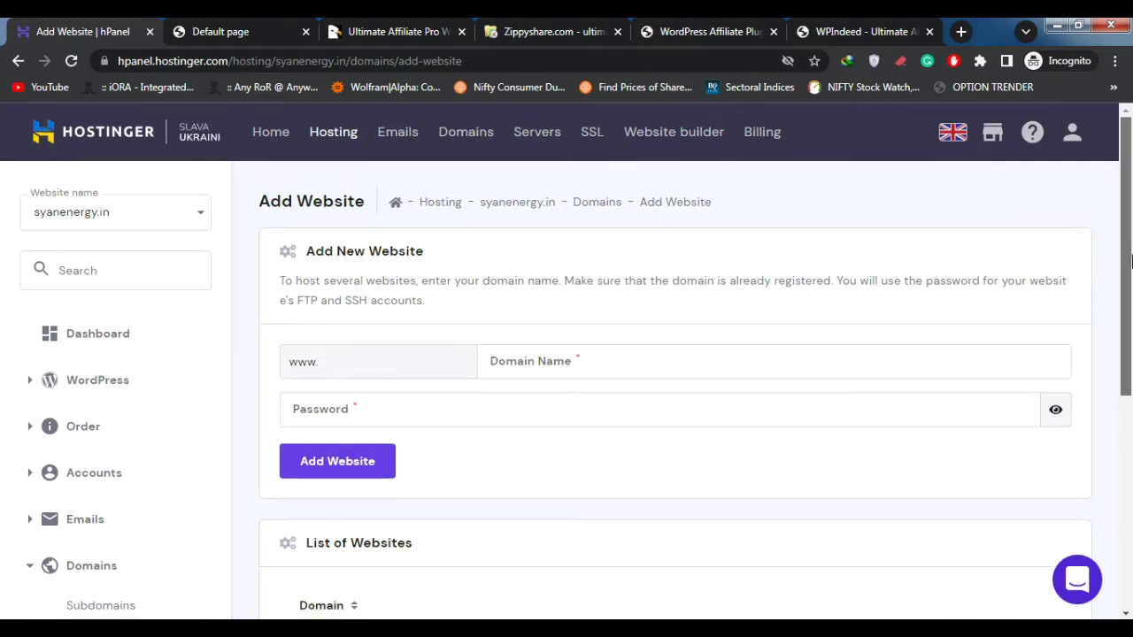
drag(1130, 259, 1130, 350)
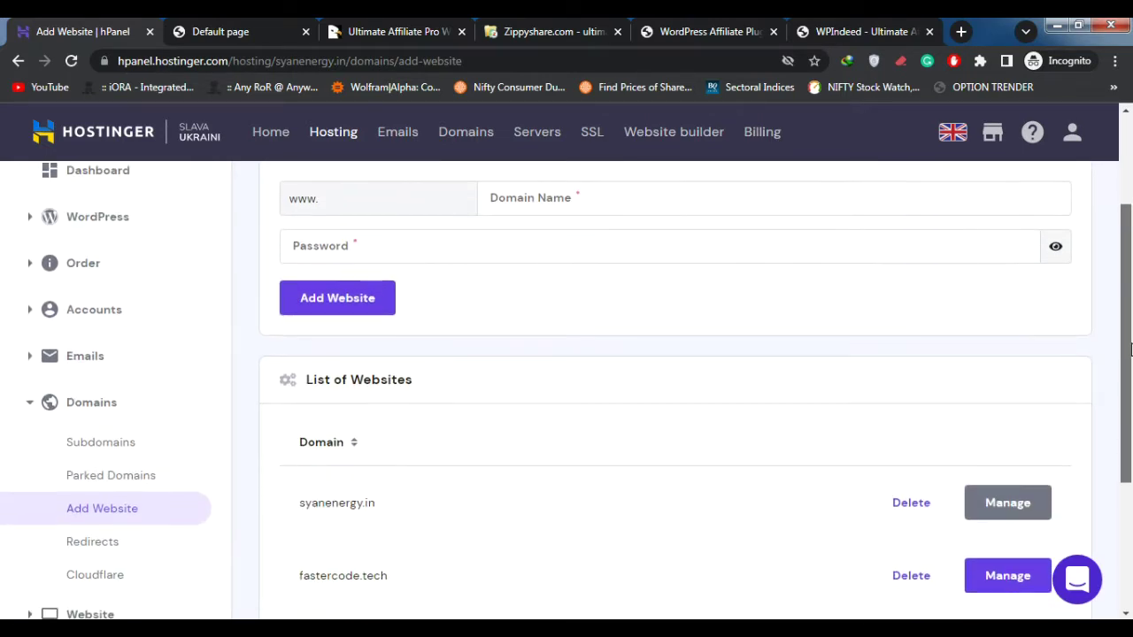
scroll(361, 252, up, 2)
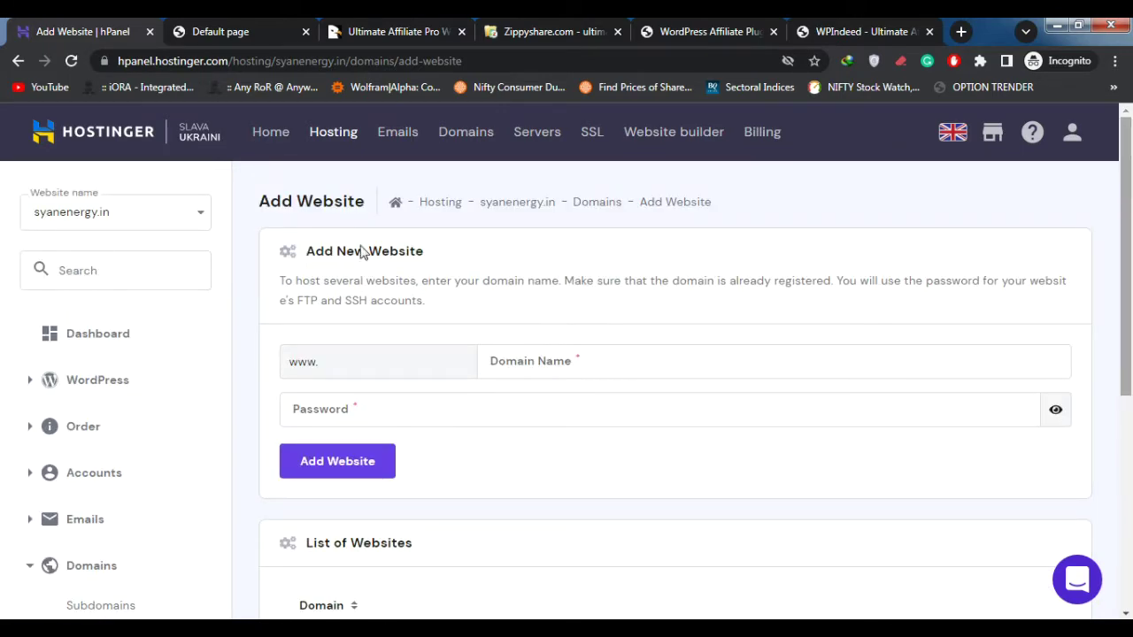
- Open the hosting account's WordPress dashboard and minimize the screen recorder window covering it
click(99, 381)
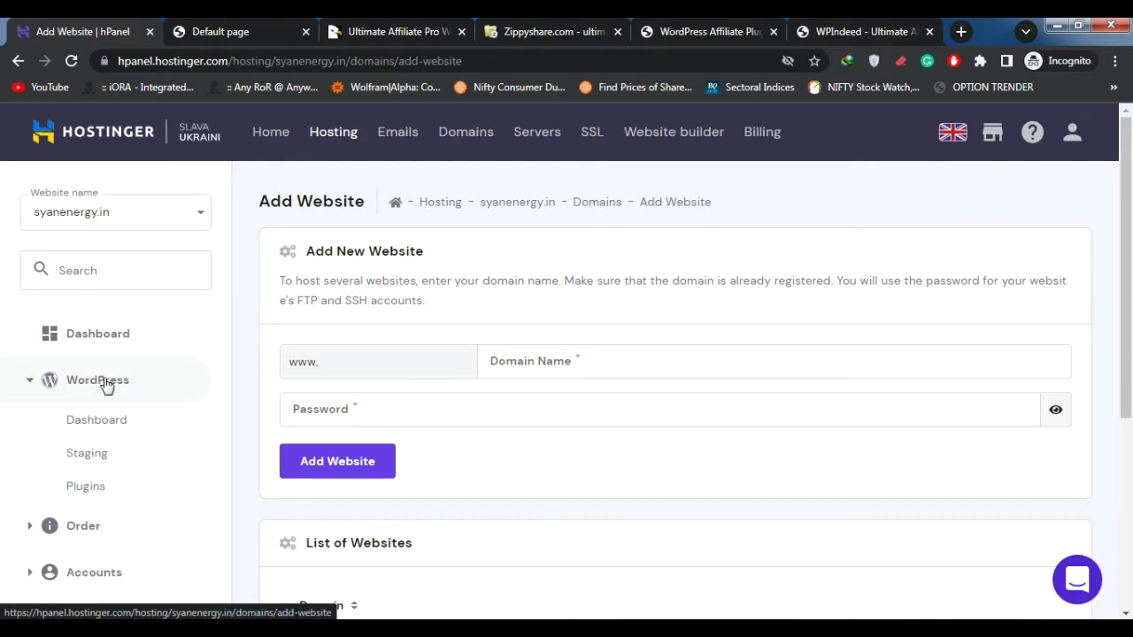
click(104, 380)
click(110, 417)
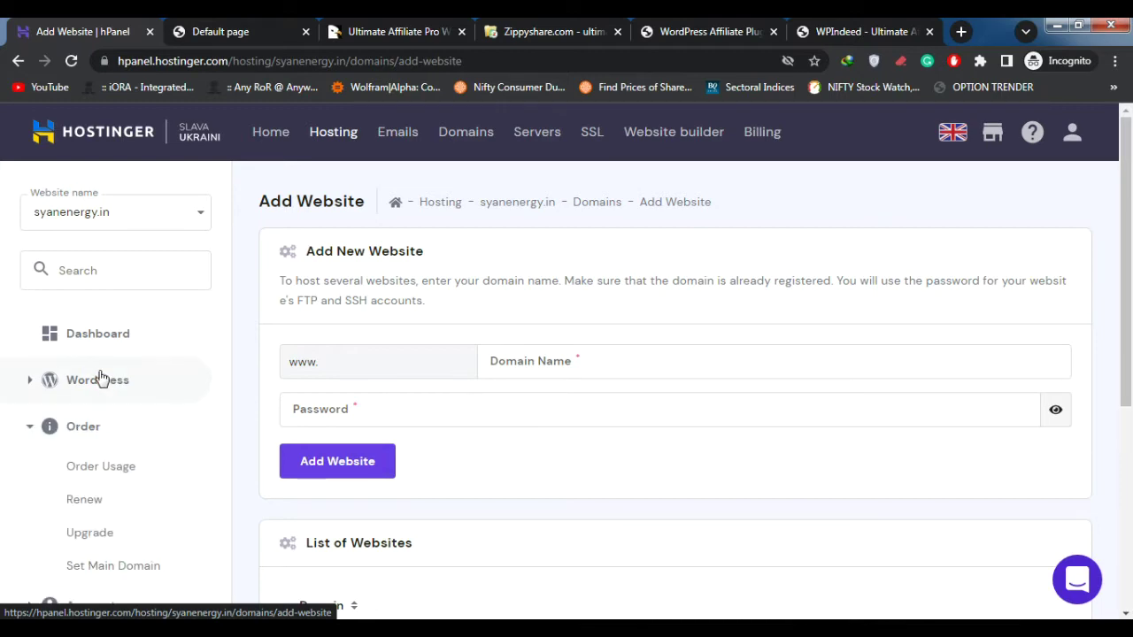
click(100, 378)
click(111, 415)
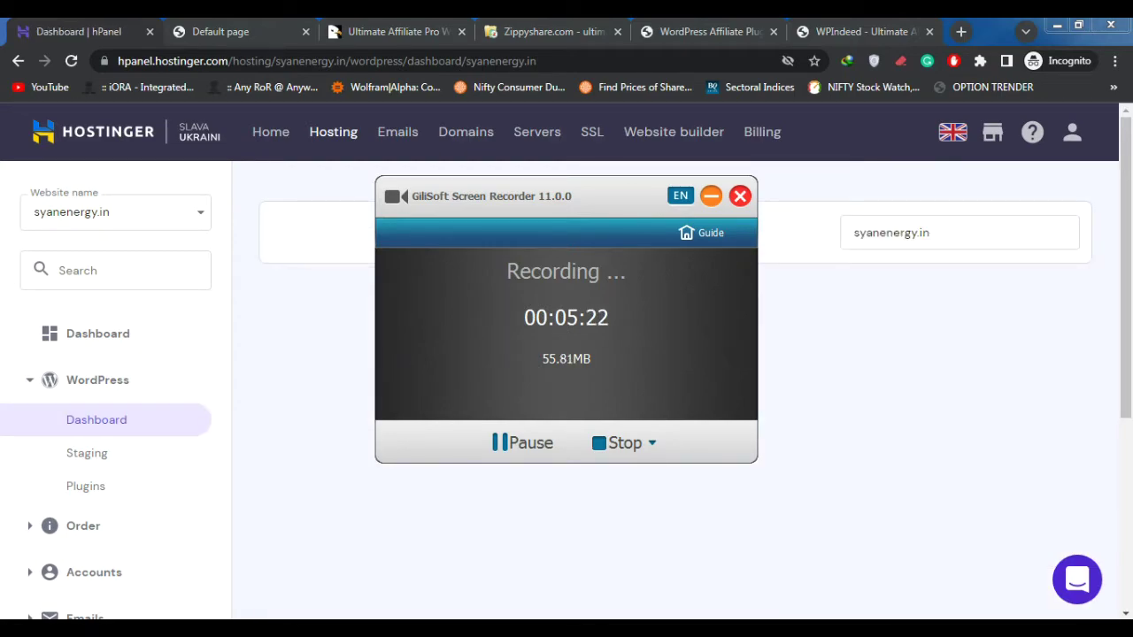
click(709, 198)
drag(1127, 210, 1130, 299)
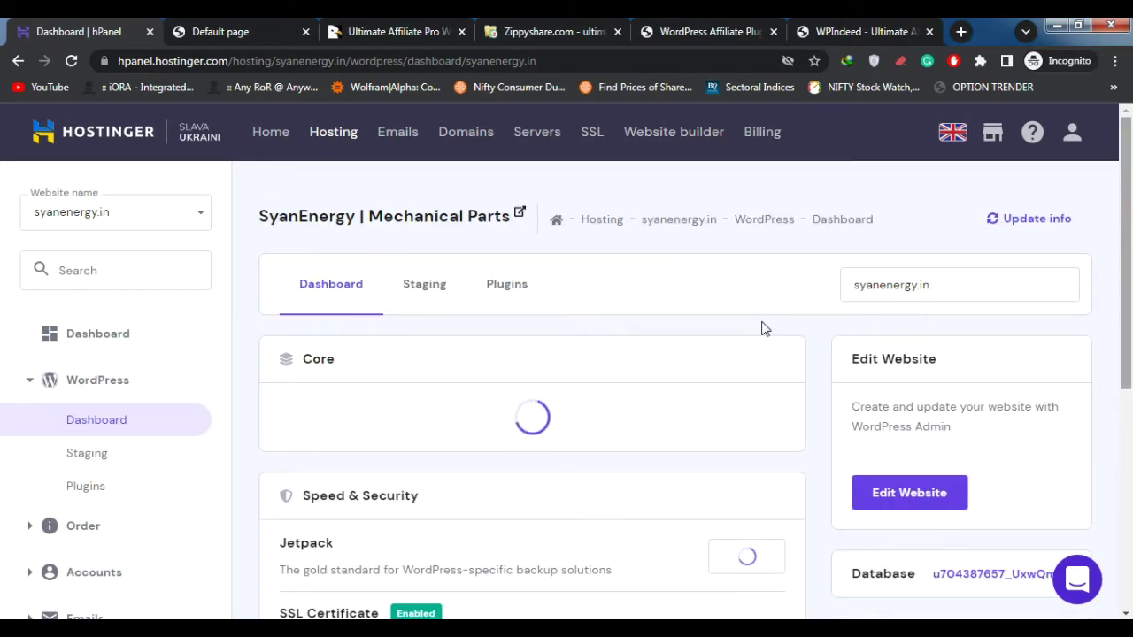
drag(1130, 200, 1130, 279)
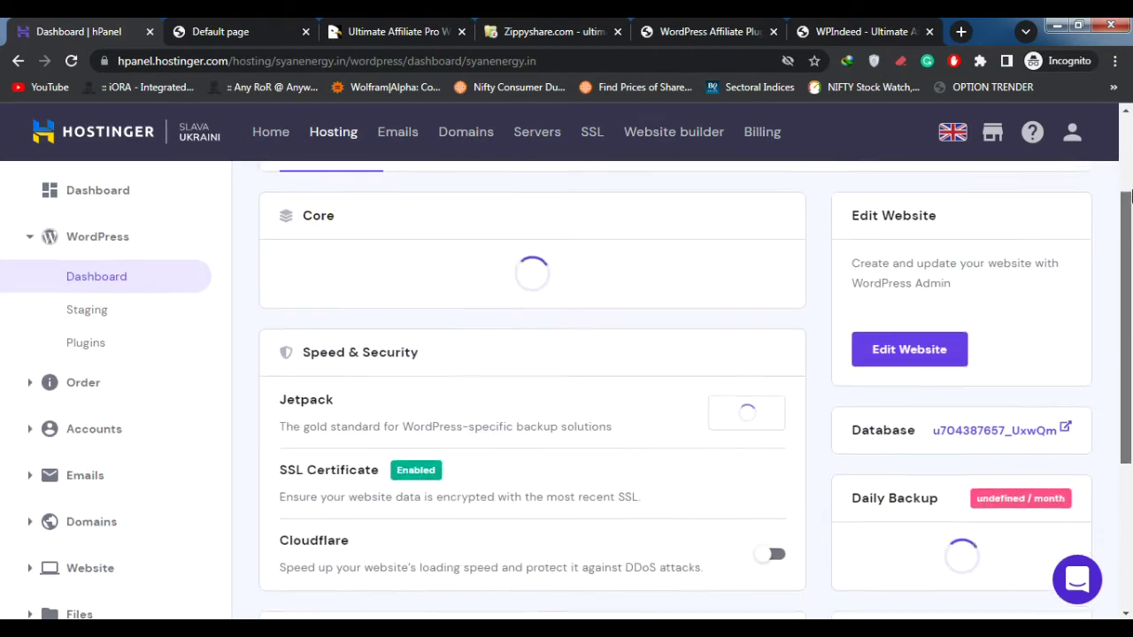
scroll(1130, 278, up, 2)
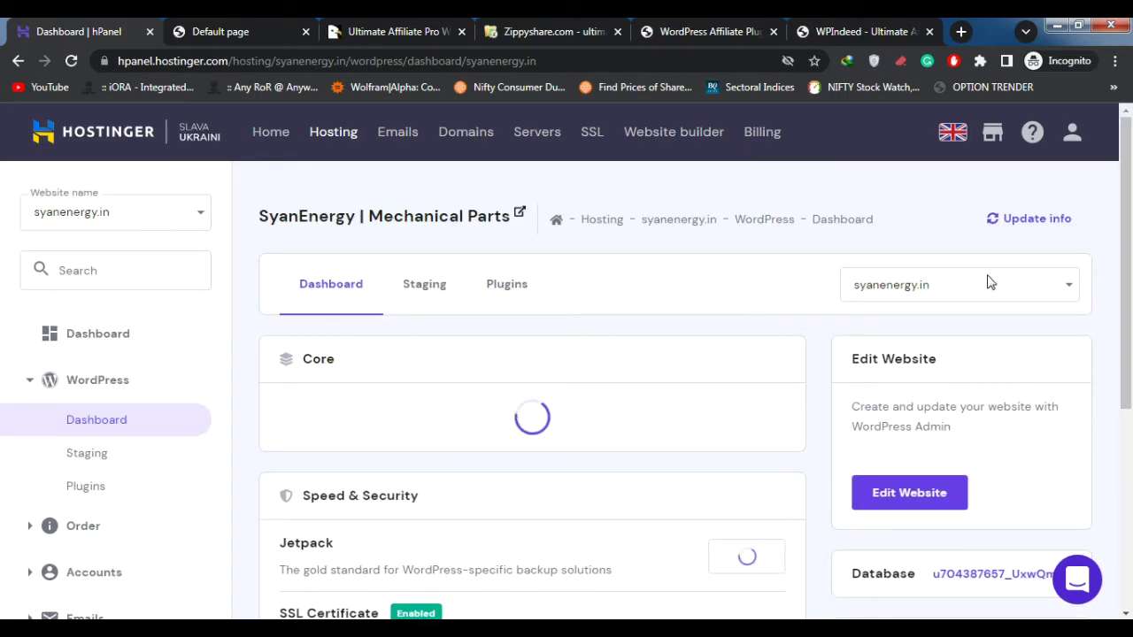
- Switch the WordPress dashboard from the main domain to affiliate.syanenergy.in
click(960, 285)
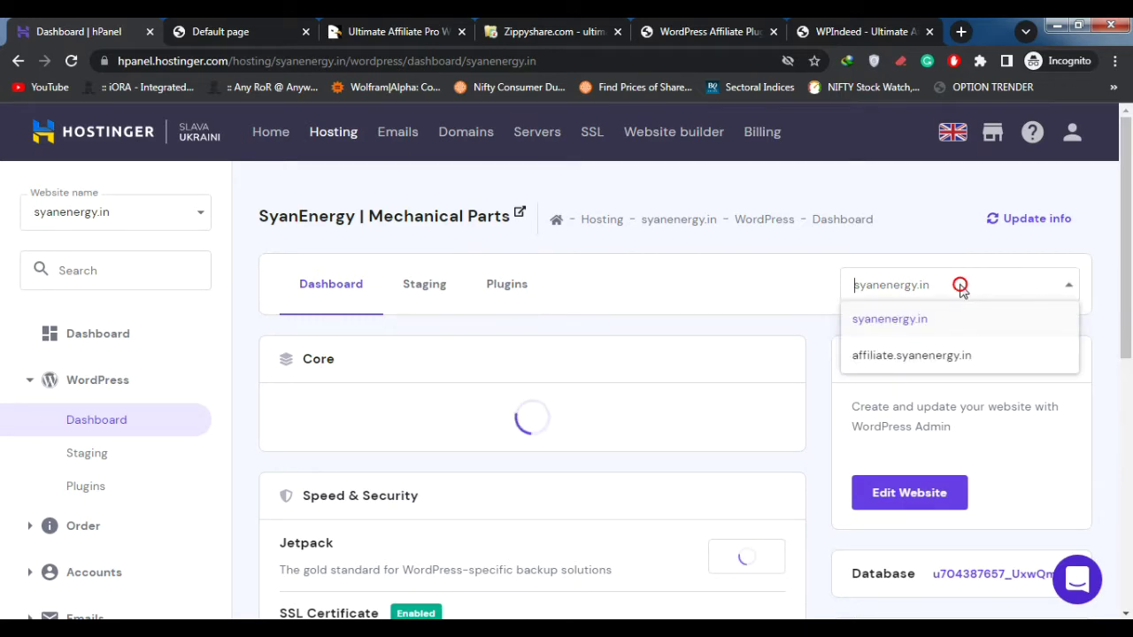
click(960, 285)
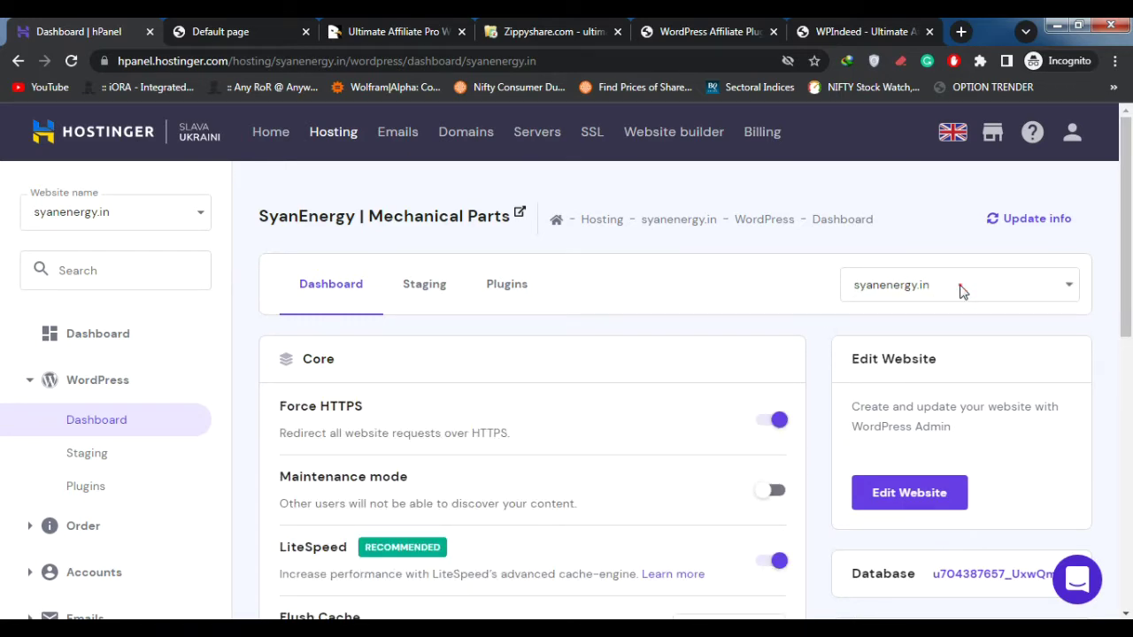
click(960, 286)
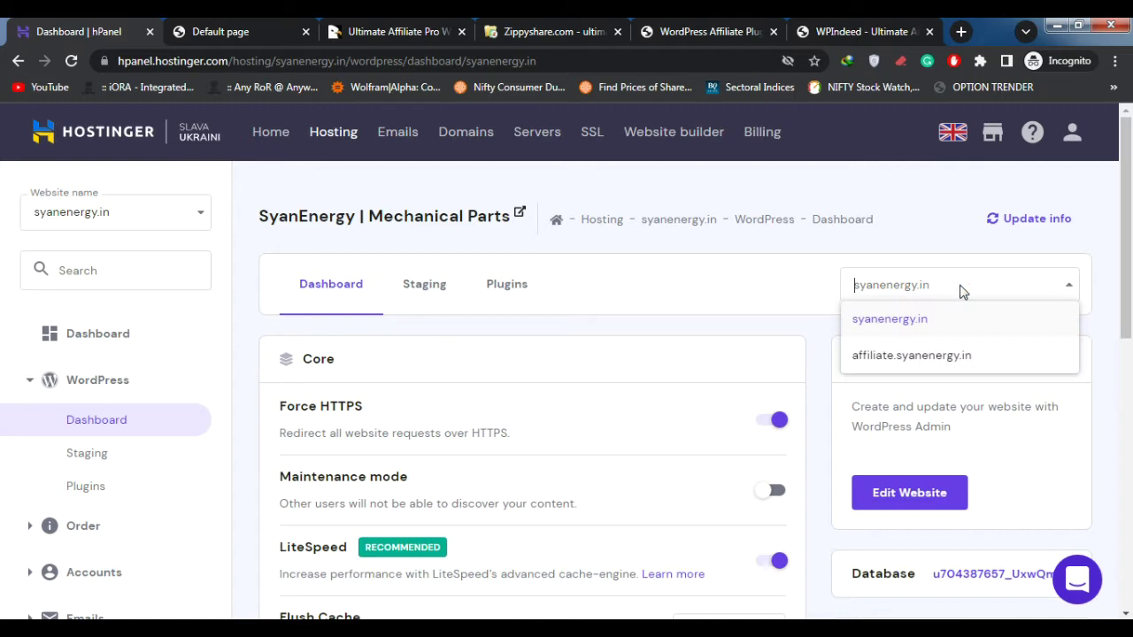
click(938, 357)
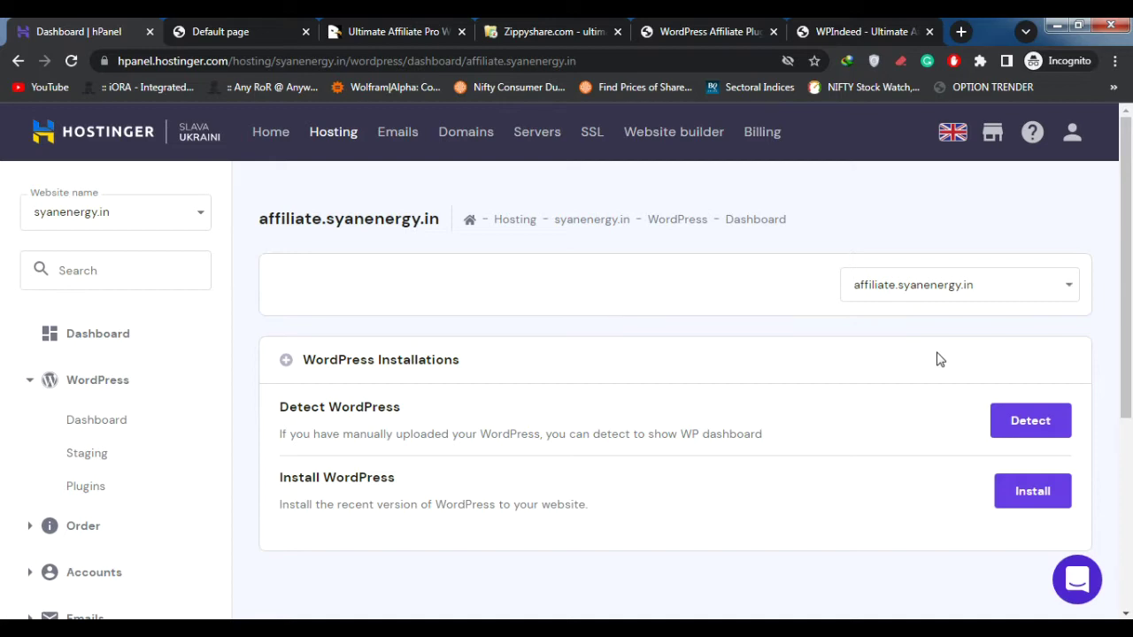
- Install WordPress on affiliate.syanenergy.in with the site title Ultimate Affiliate and review its dashboard settings
click(1033, 492)
drag(1130, 232, 1130, 289)
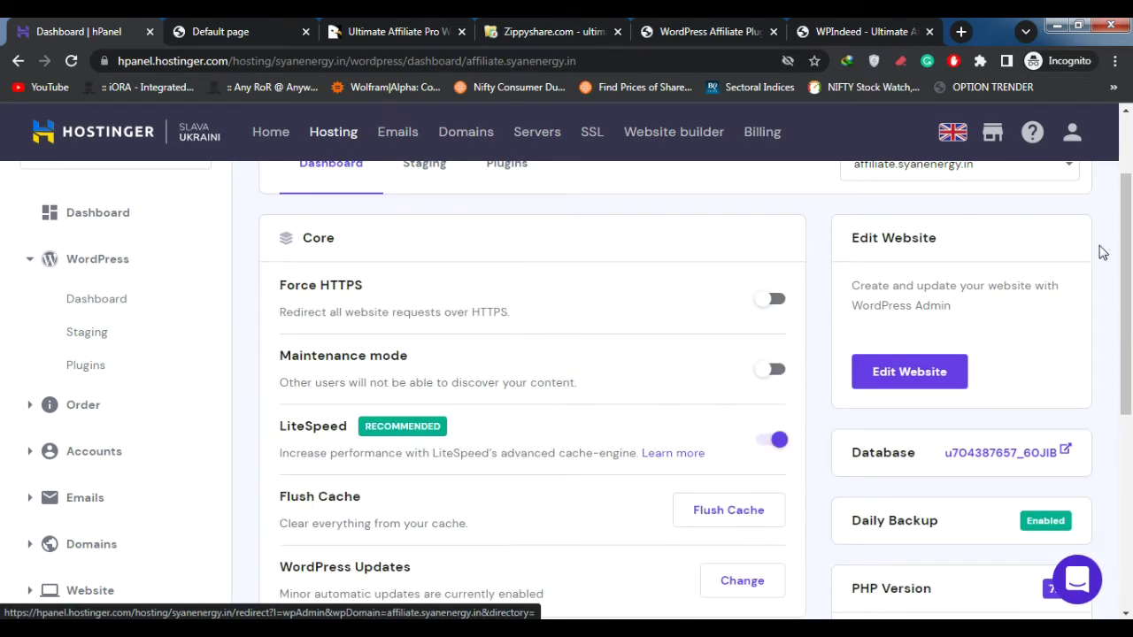
drag(1131, 270, 1131, 201)
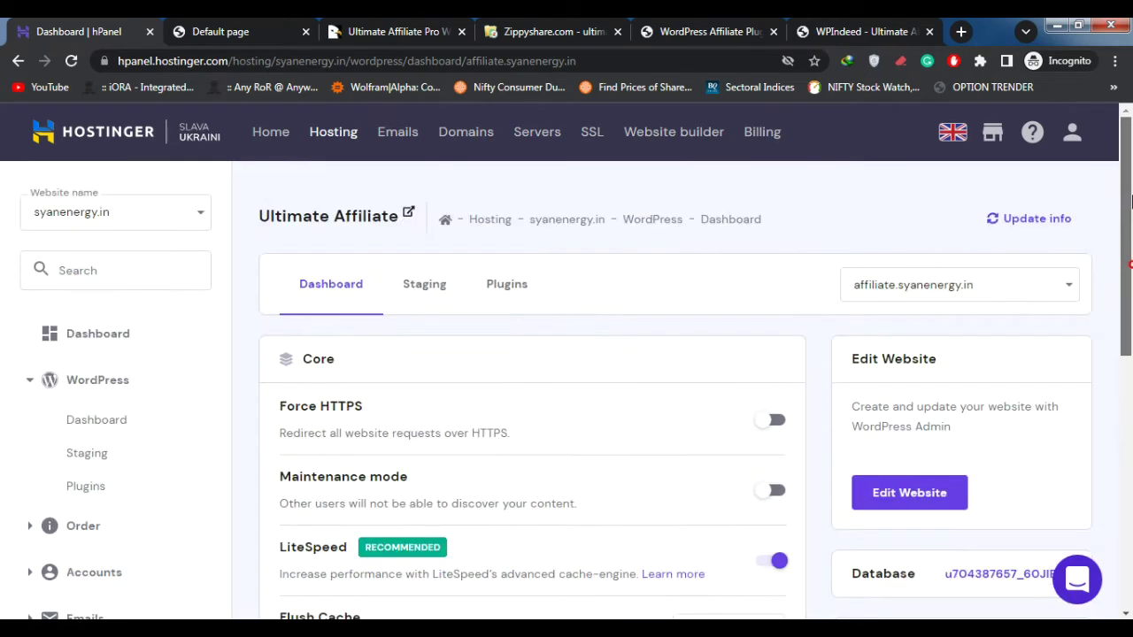
scroll(1131, 238, down, 3)
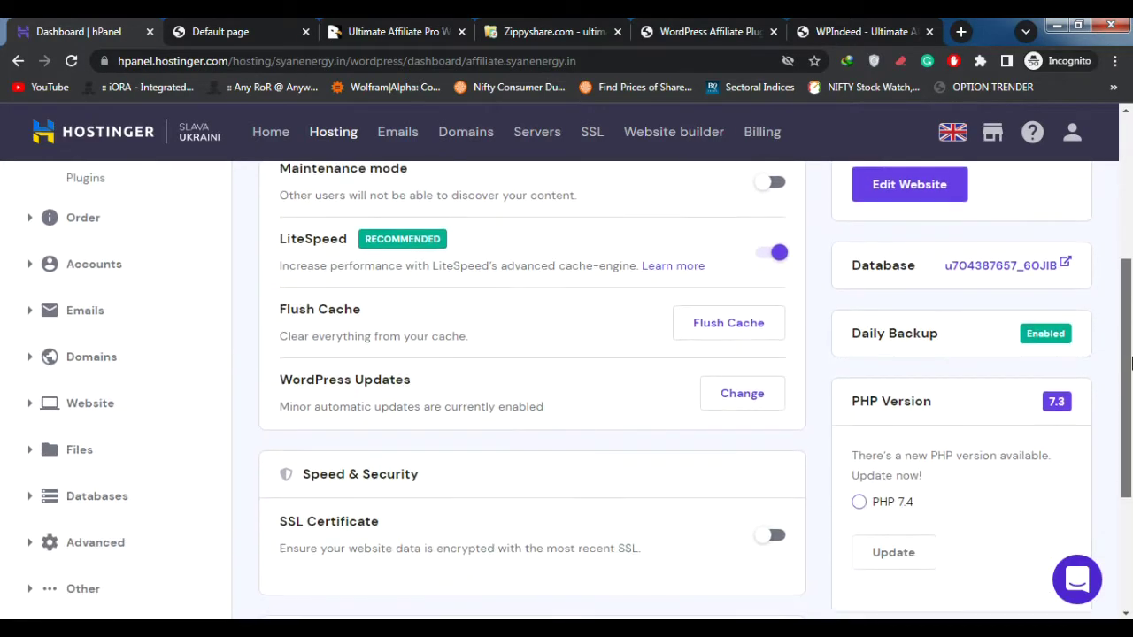
scroll(1128, 296, up, 2)
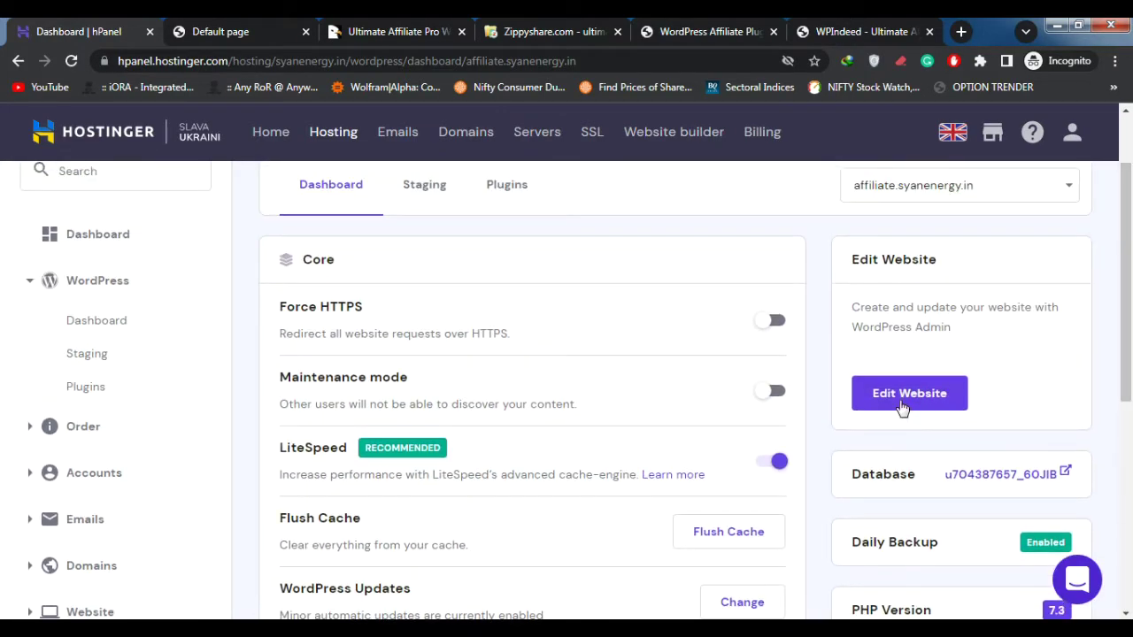
- Open the WordPress admin of affiliate.syanenergy.in and leave the AIOSEO setup wizard for the dashboard
click(899, 398)
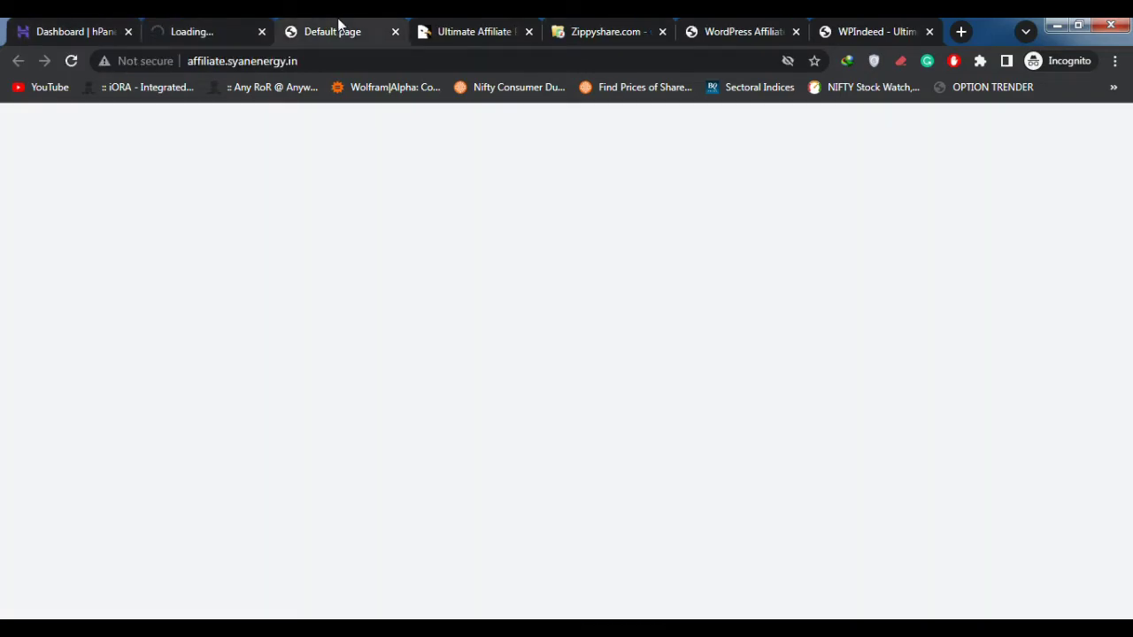
click(219, 27)
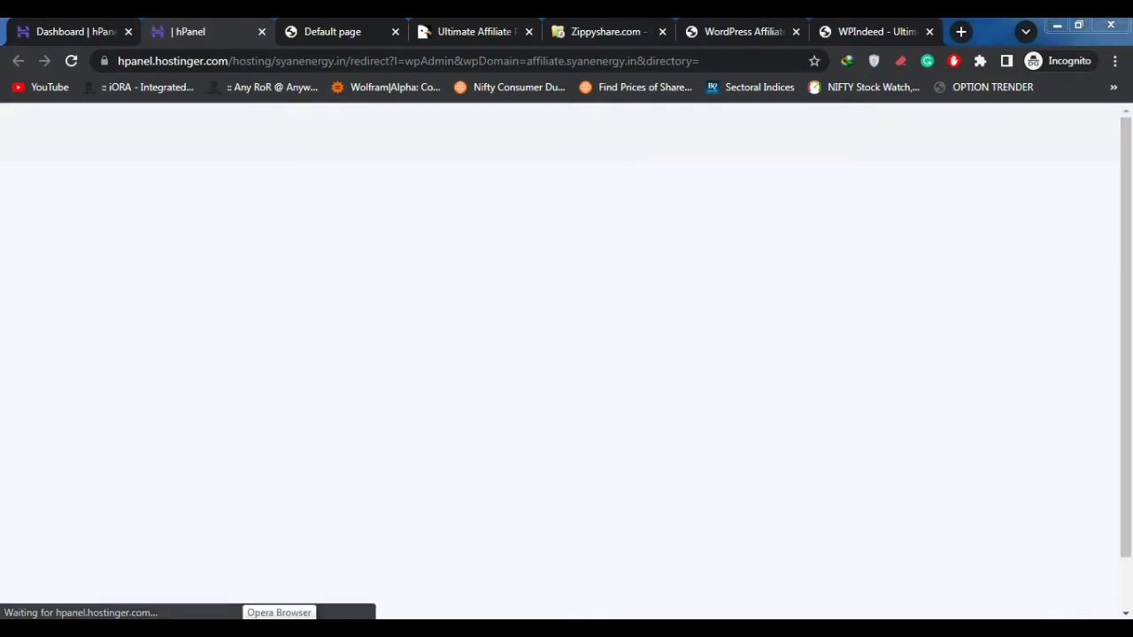
click(961, 628)
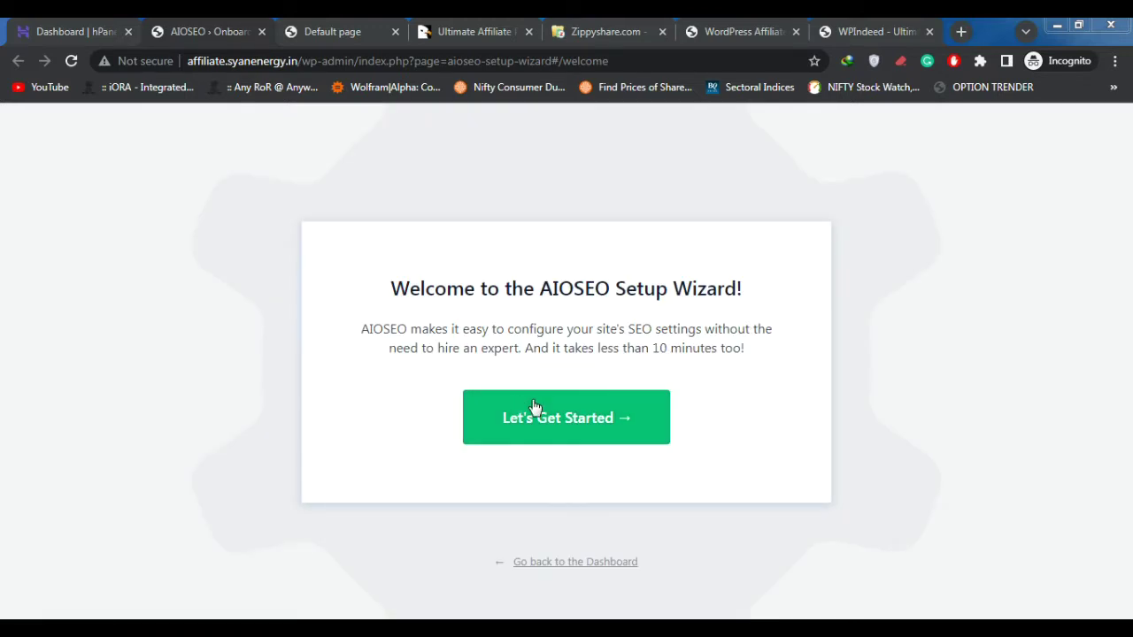
click(589, 562)
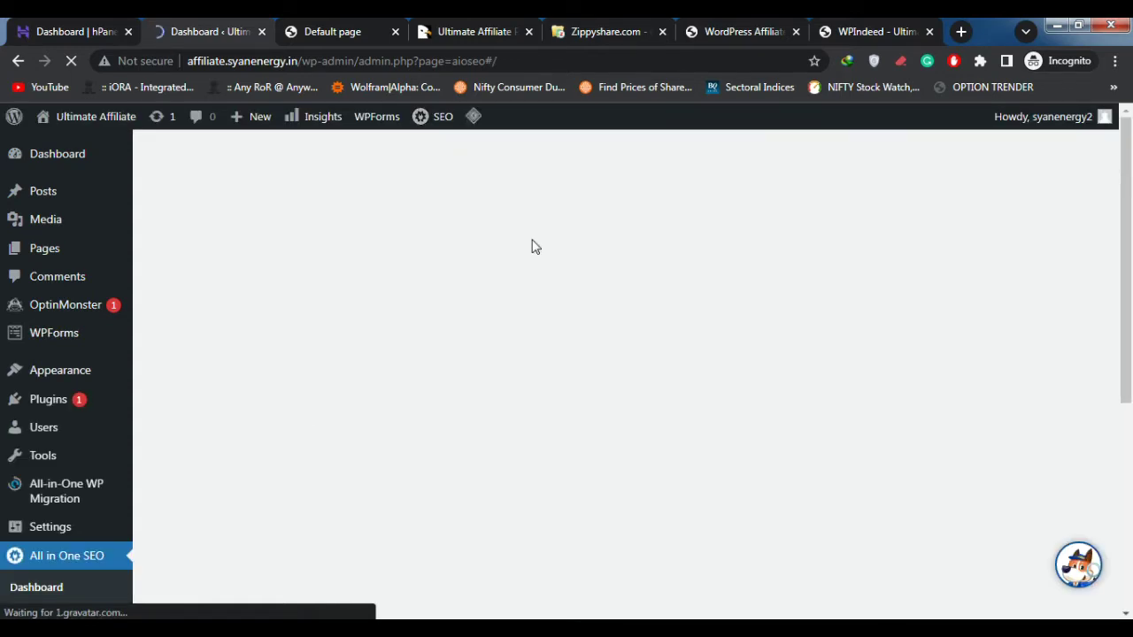
- Reread the Install section and the indeed-affiliate-pro.zip description in the plugin documentation
click(905, 25)
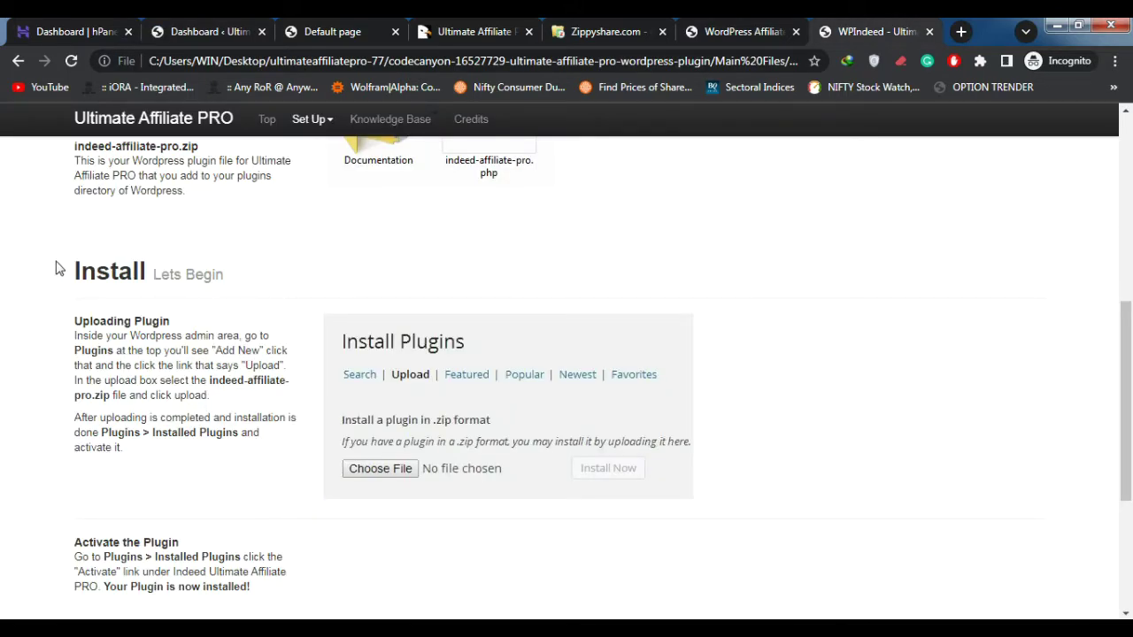
drag(69, 272, 248, 258)
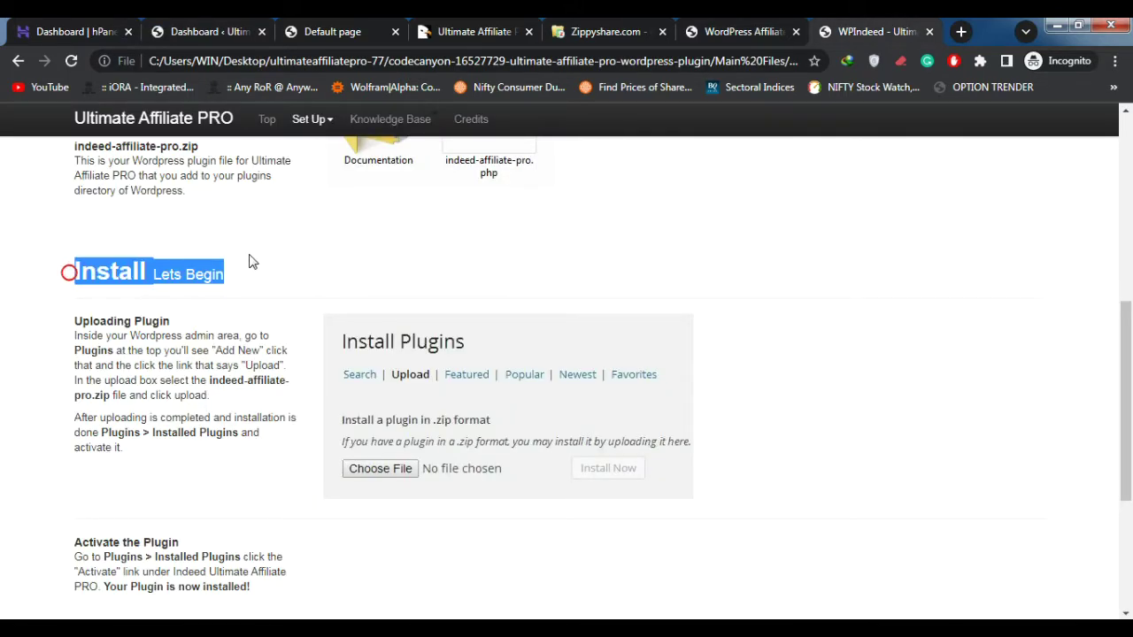
click(249, 254)
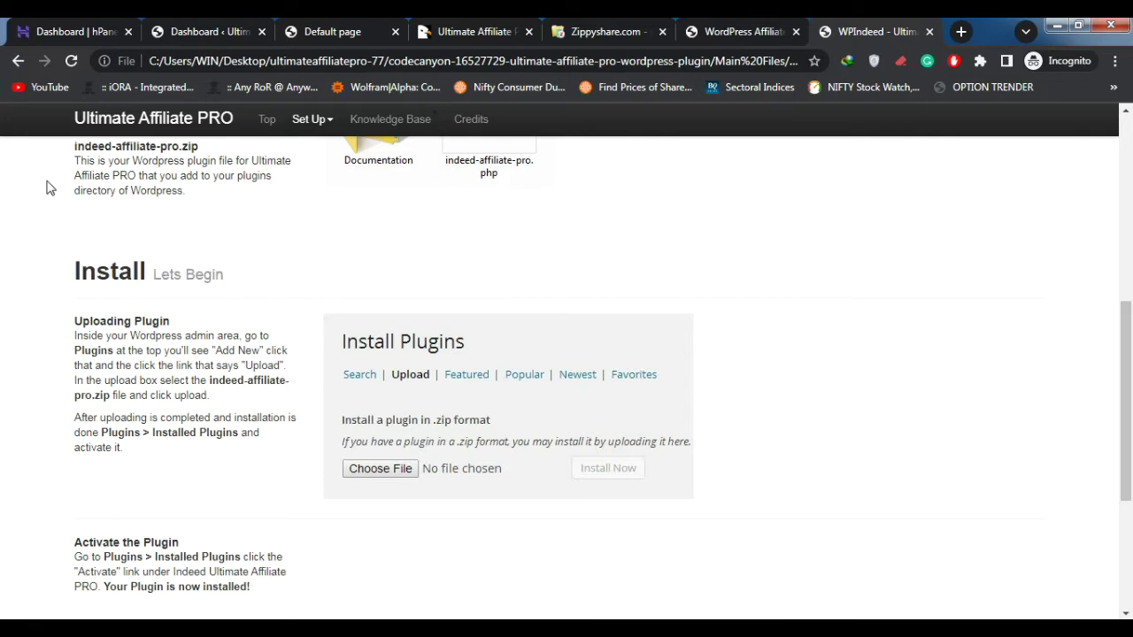
drag(75, 146, 235, 205)
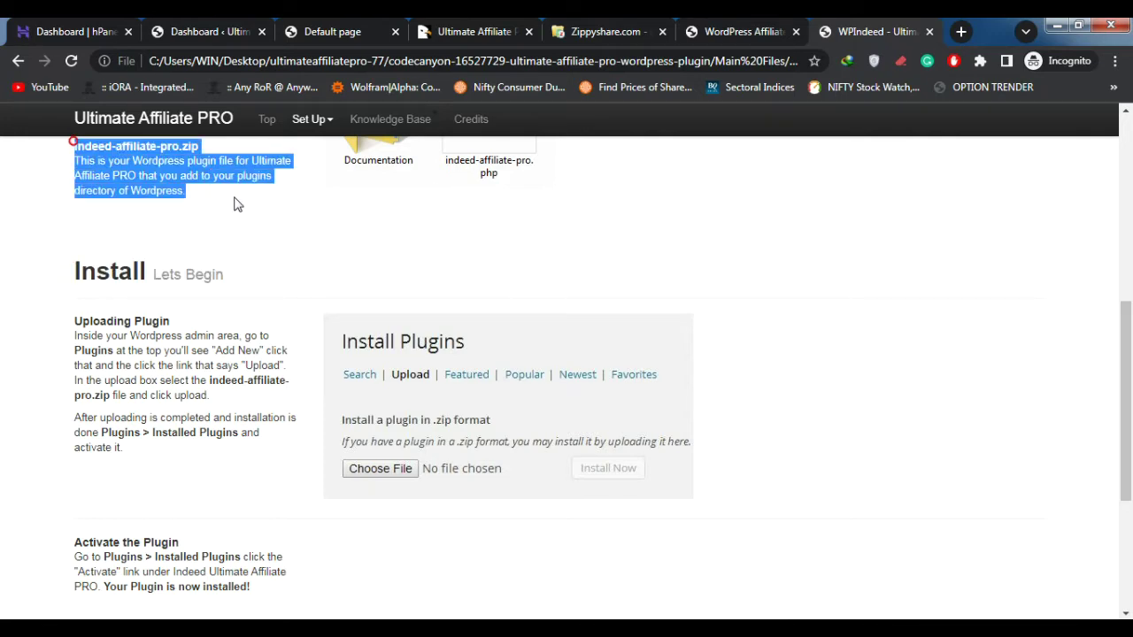
click(235, 200)
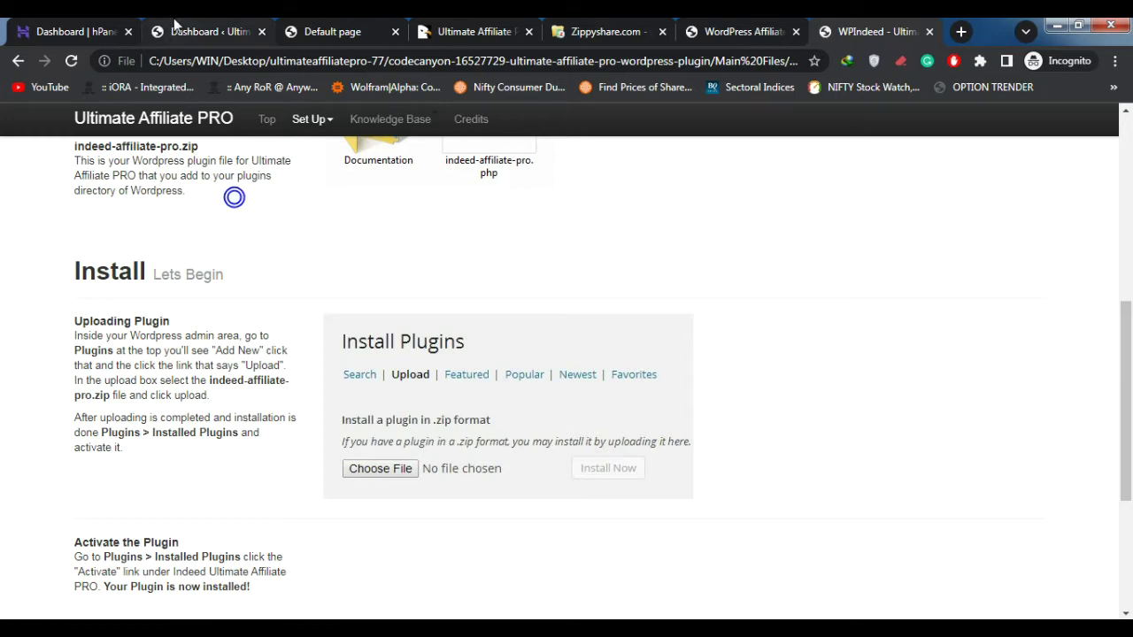
- Return to the WordPress admin of affiliate.syanenergy.in, close the Default page tab and open the form for uploading a new plugin
click(175, 27)
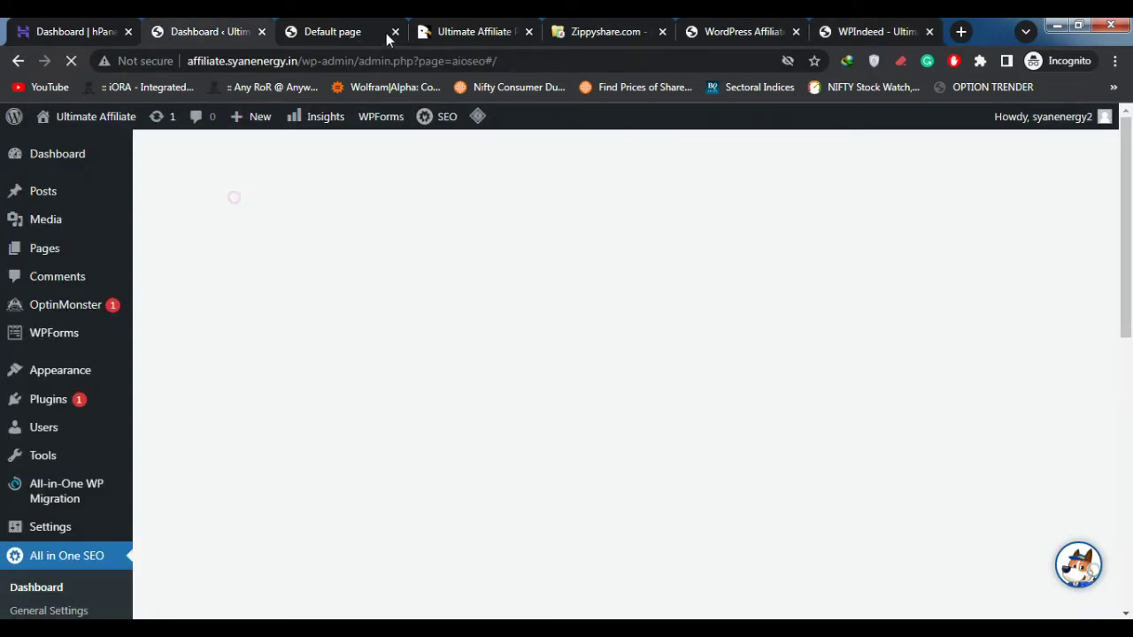
click(396, 32)
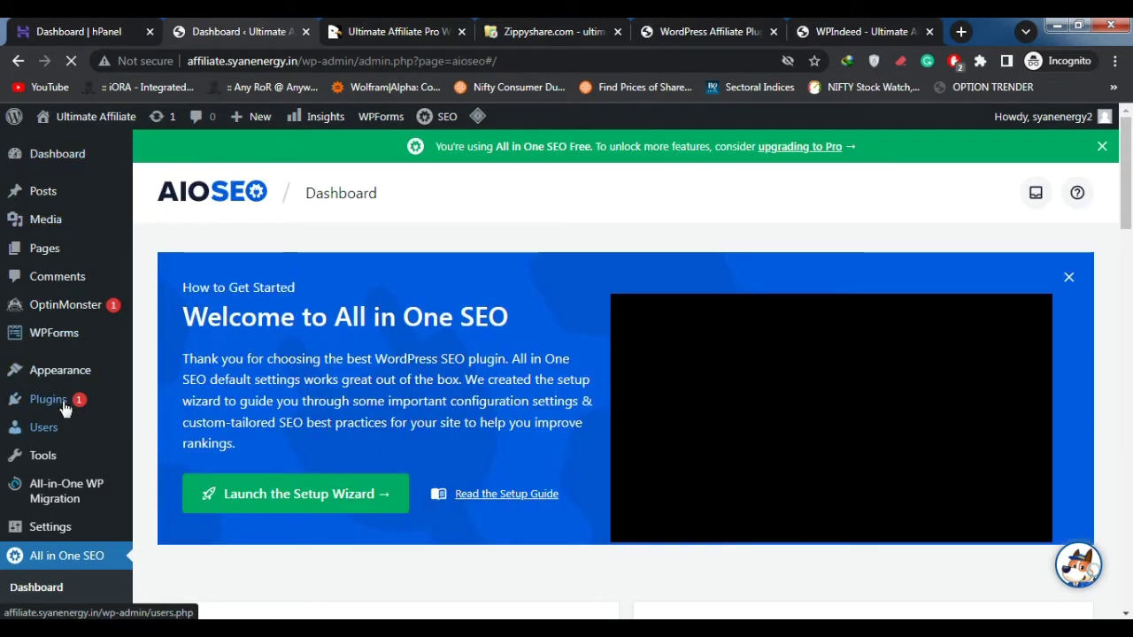
mouse_move(64, 406)
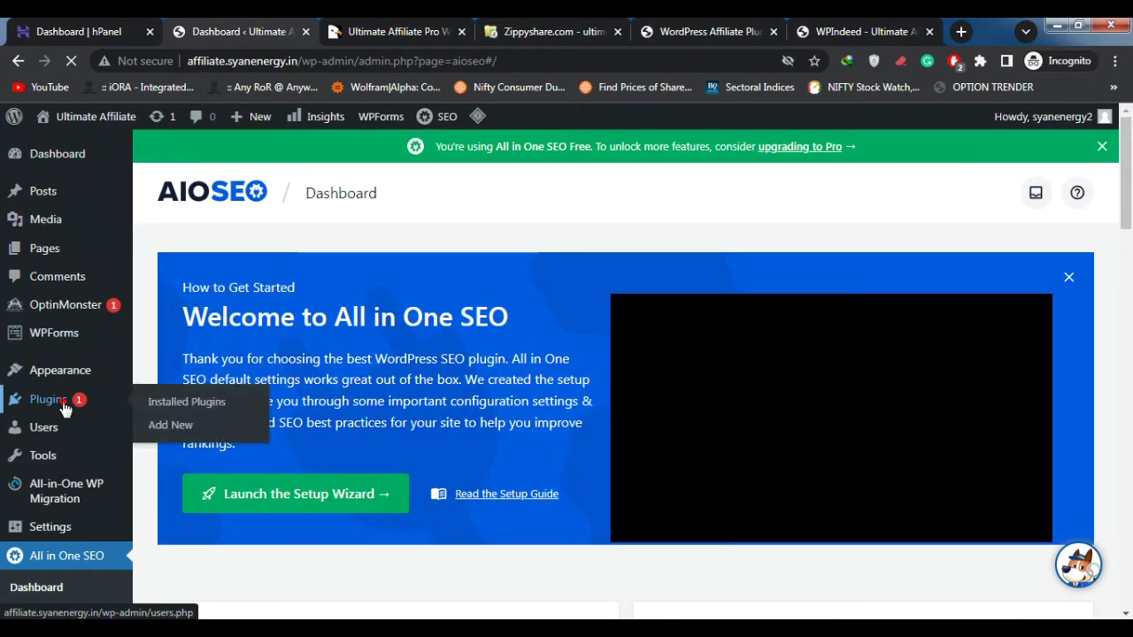
click(178, 427)
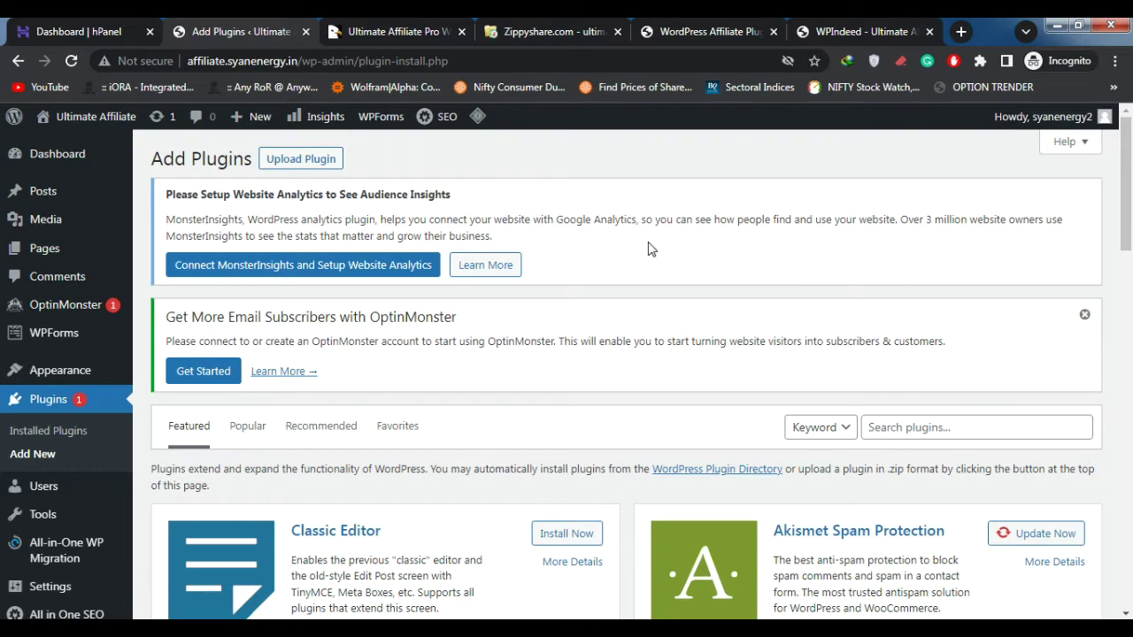
click(309, 161)
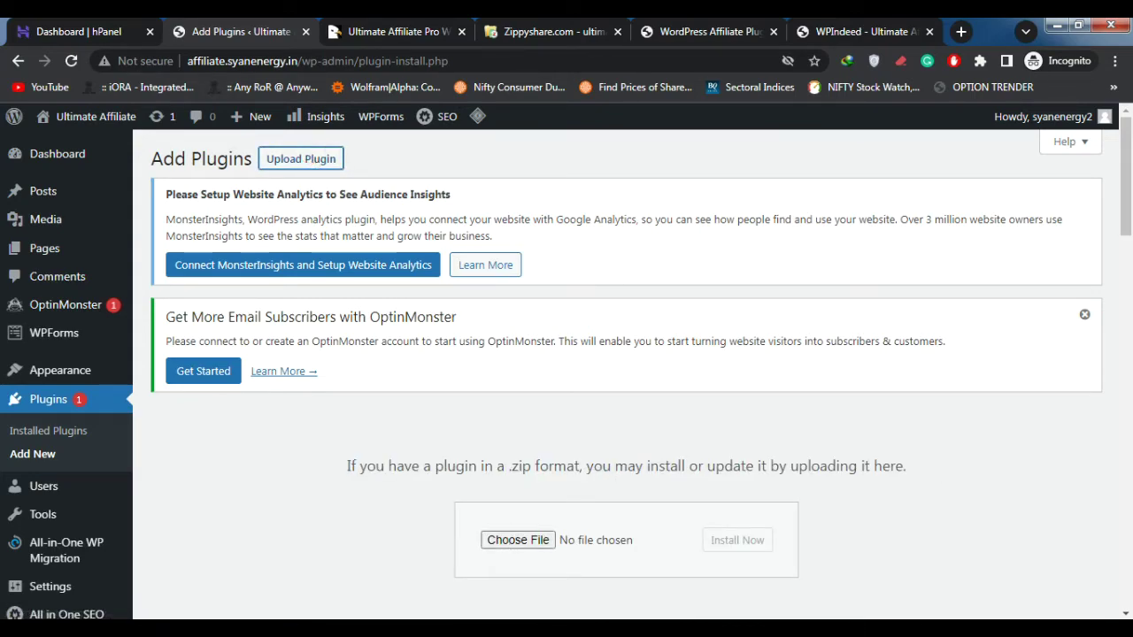
- Choose indeed-affiliate-pro.zip from the Main Files folder as the plugin file and install it
mouse_move(199, 624)
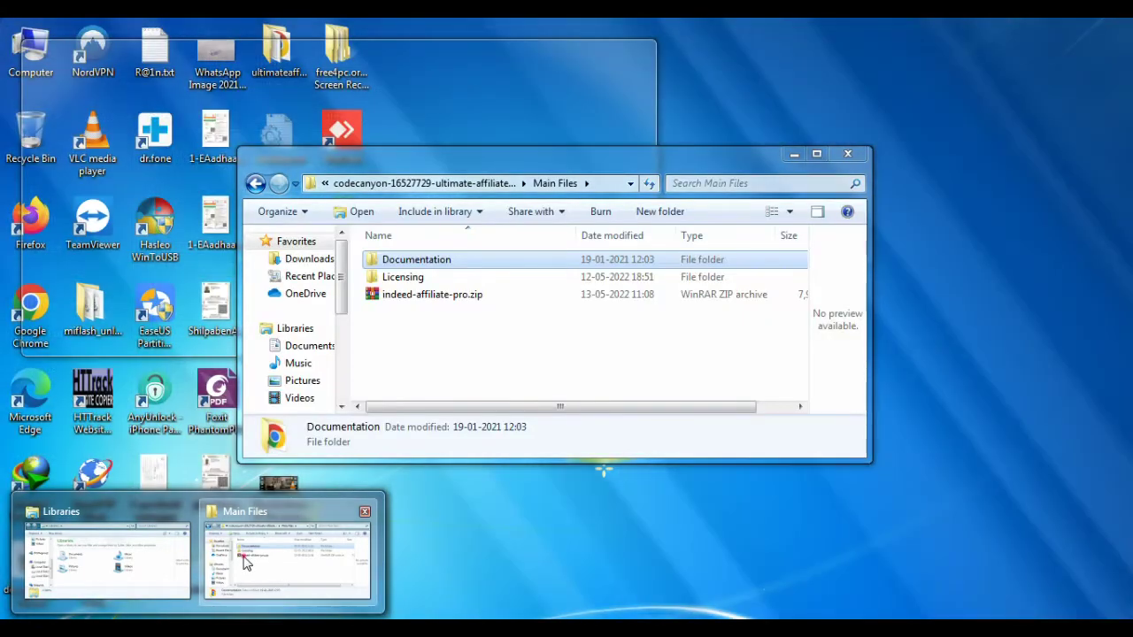
click(246, 563)
click(442, 294)
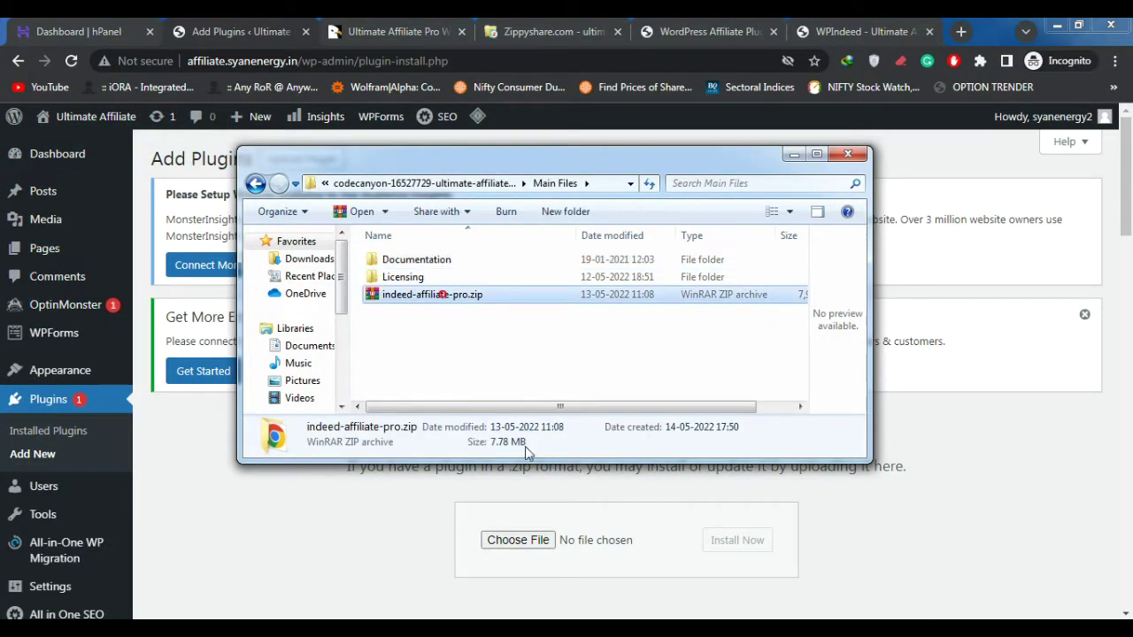
drag(526, 452, 533, 546)
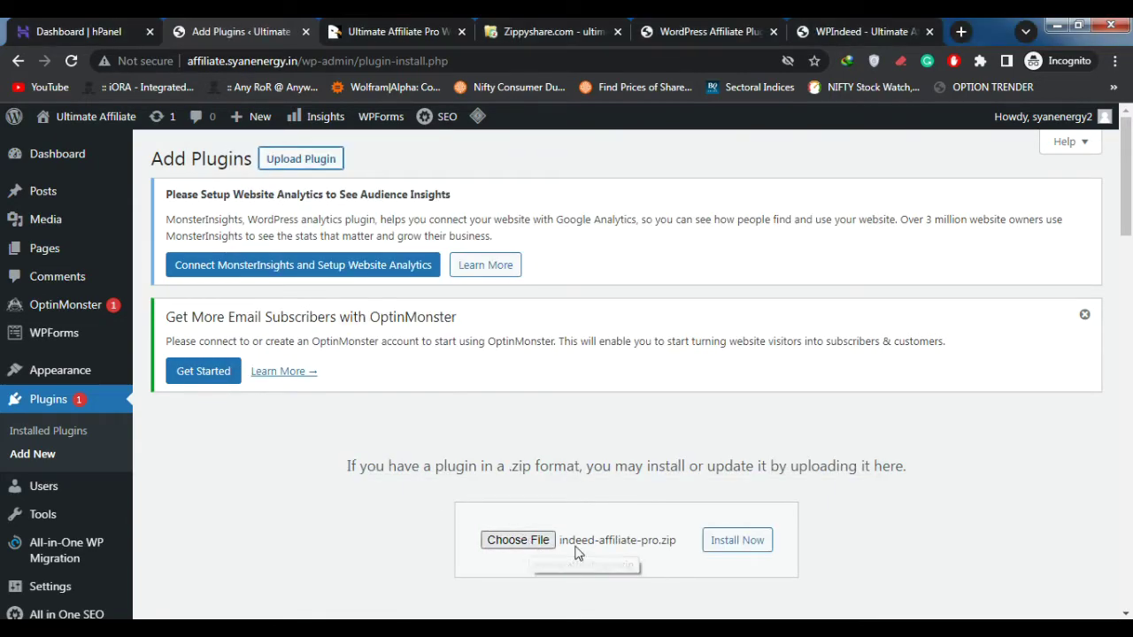
click(722, 542)
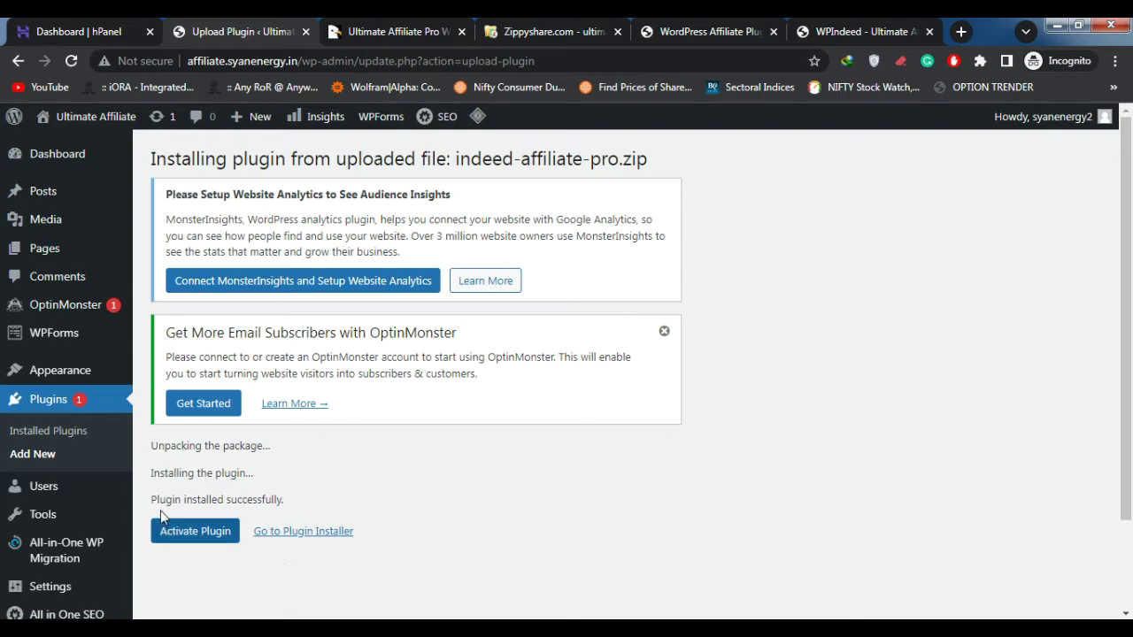
drag(152, 506, 366, 492)
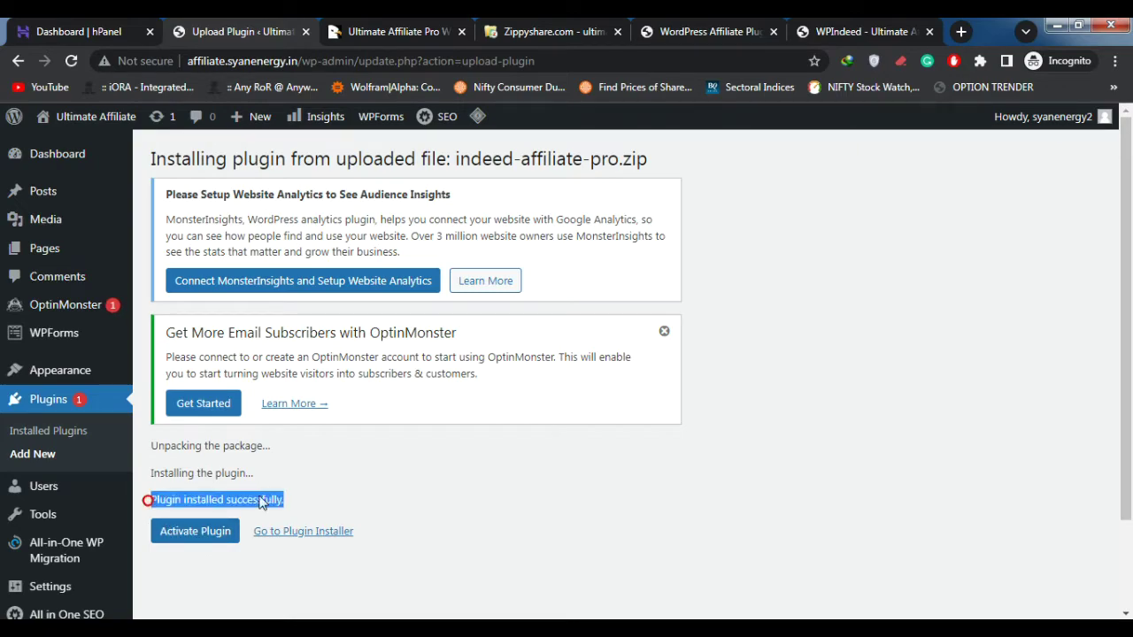
- Activate the uploaded plugin and locate Indeed Ultimate Affiliate Pro in the installed plugins list
click(197, 533)
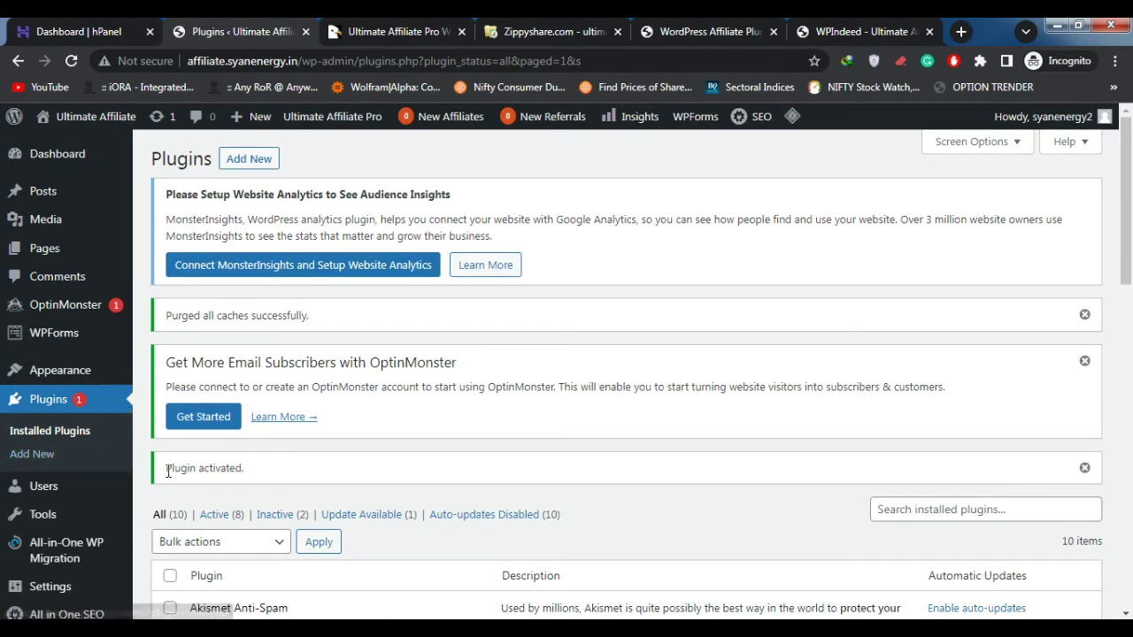
drag(168, 470, 271, 468)
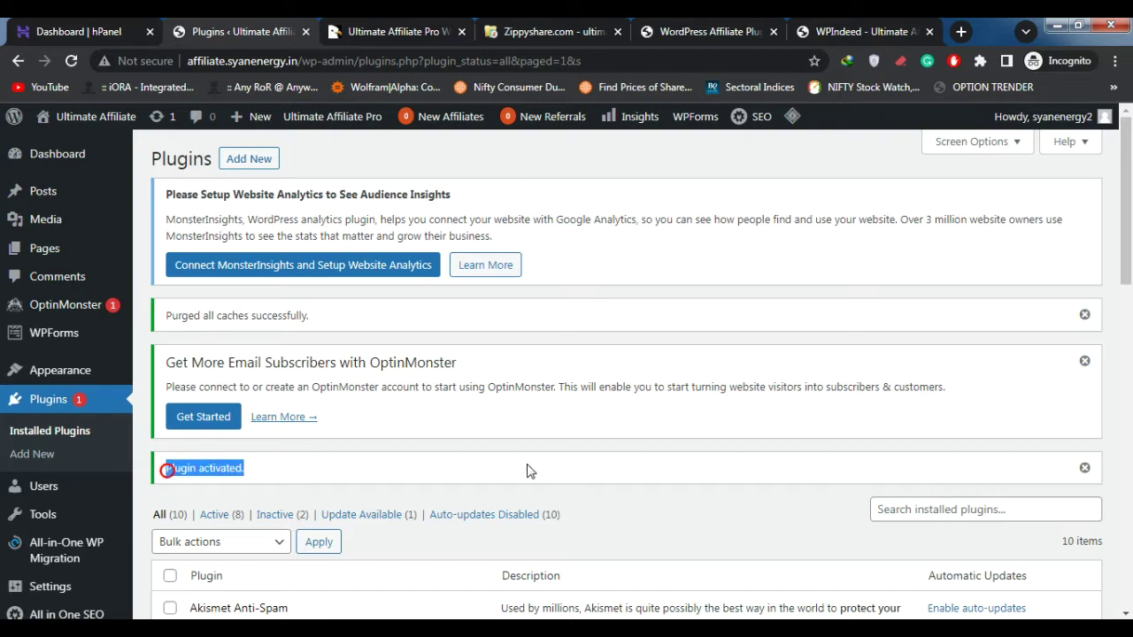
click(648, 501)
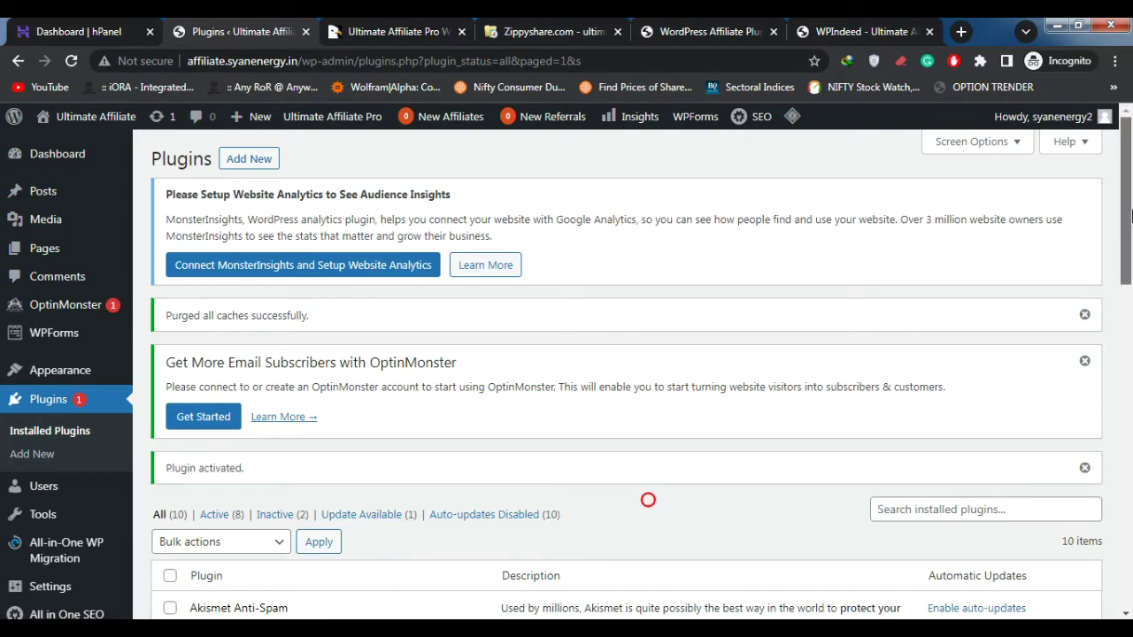
drag(1129, 210, 1131, 479)
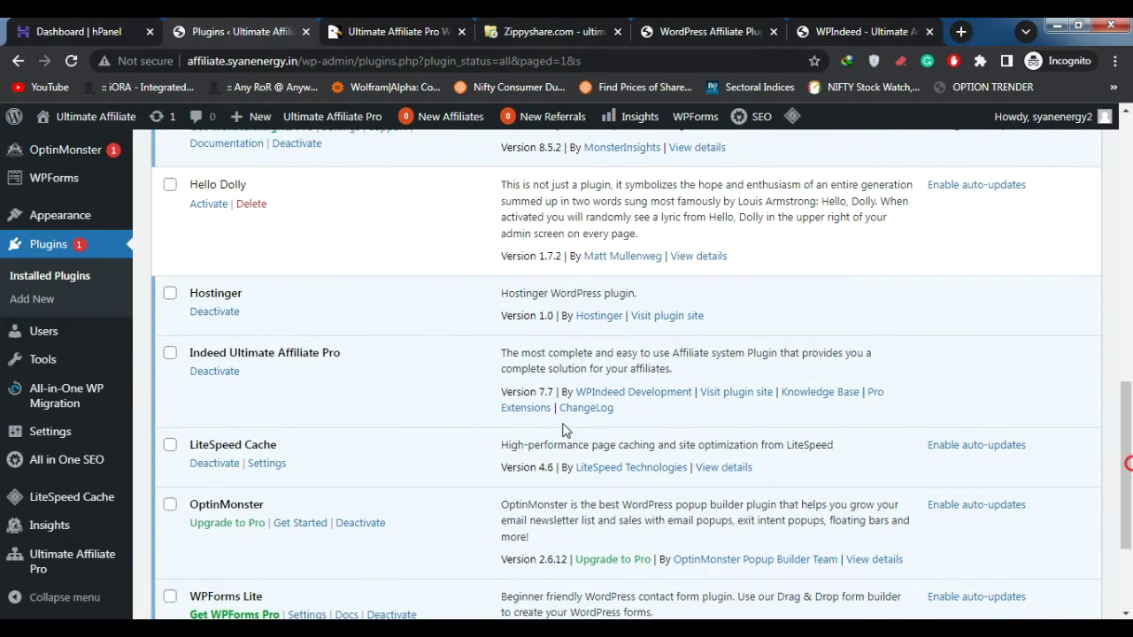
drag(347, 352, 190, 352)
click(479, 364)
- Read the plugin documentation through its activation instructions, Install section and Knowledge Base section
click(845, 28)
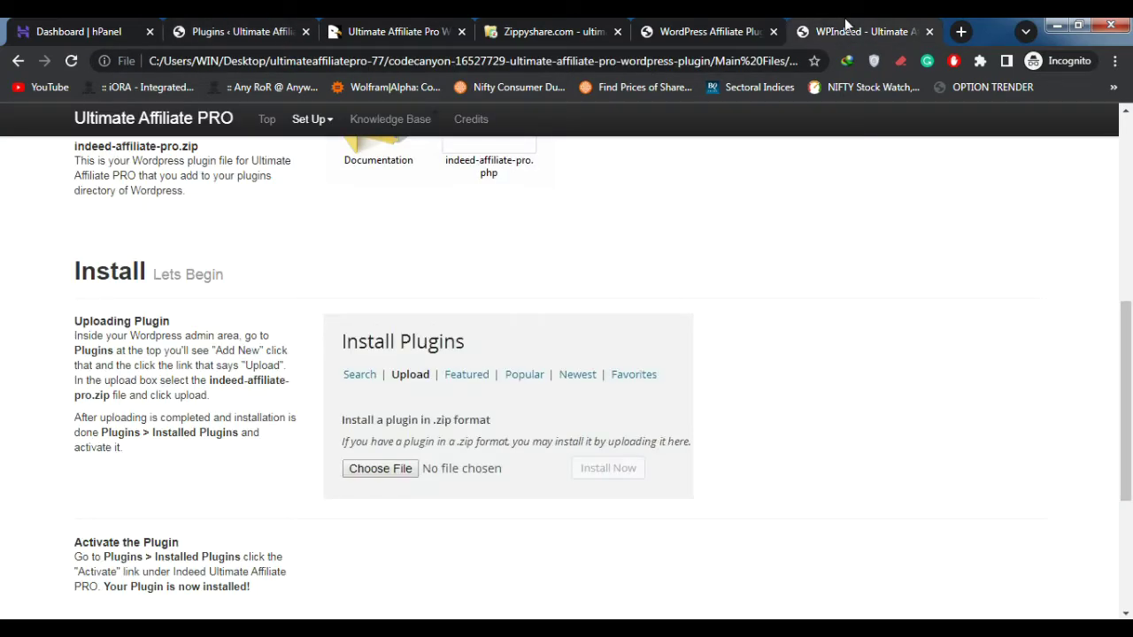
drag(1127, 318, 1127, 400)
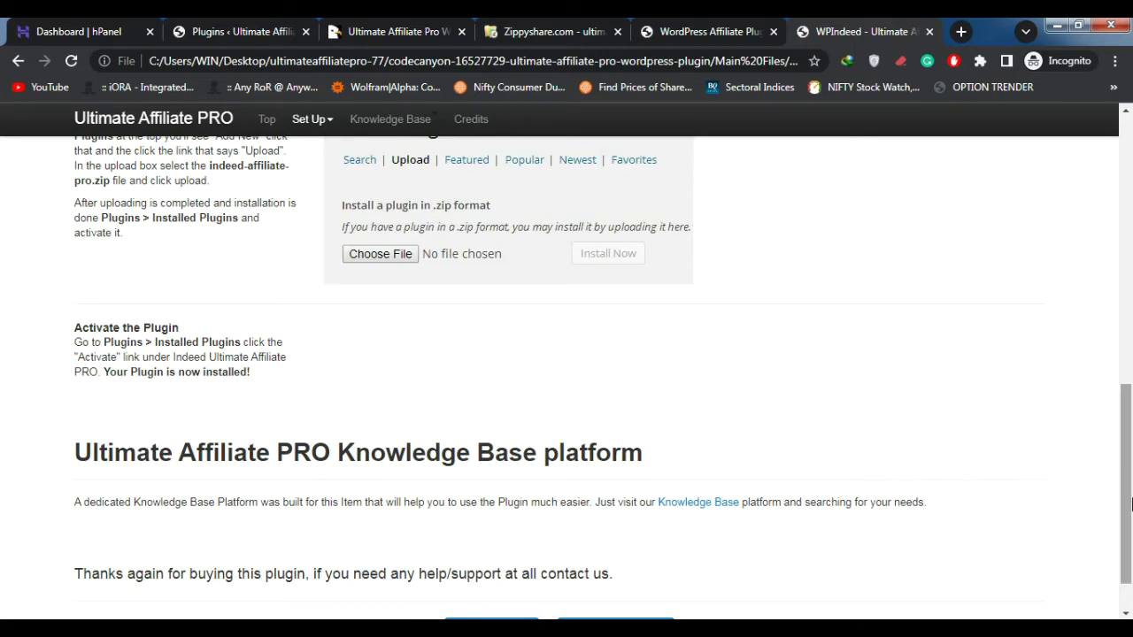
drag(1128, 559, 1130, 584)
drag(1130, 402, 1127, 119)
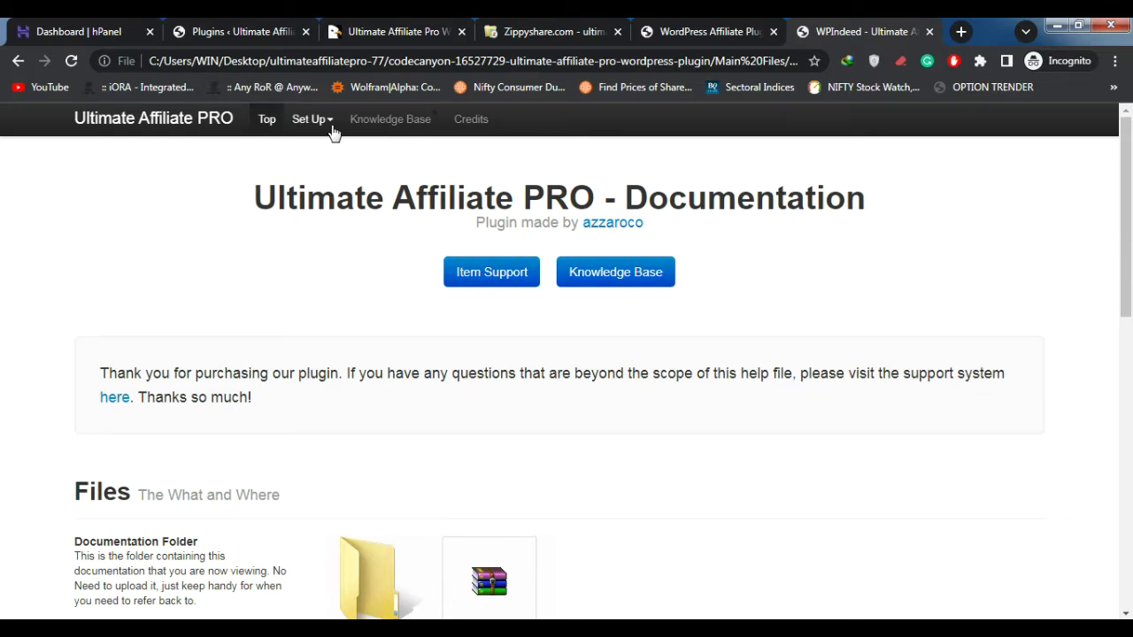
click(328, 126)
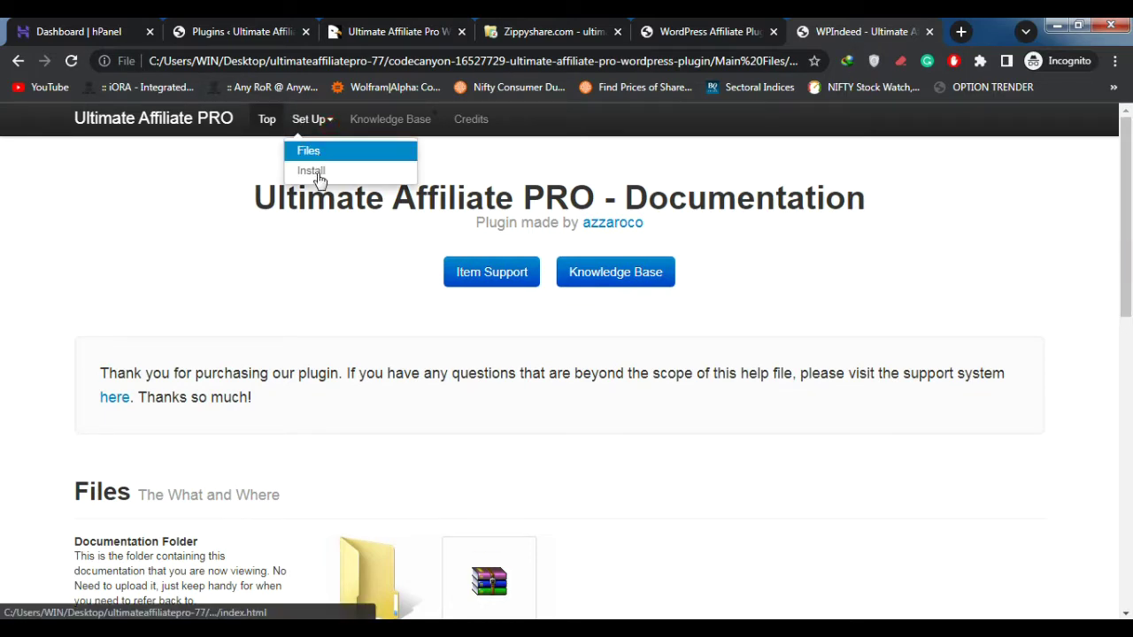
click(320, 175)
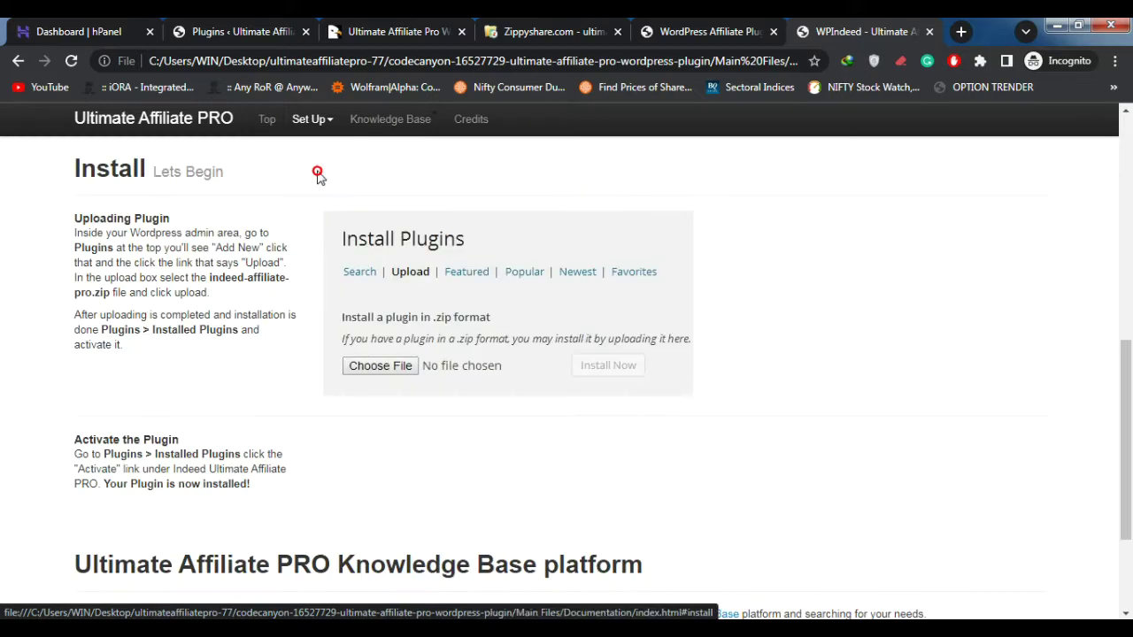
click(371, 130)
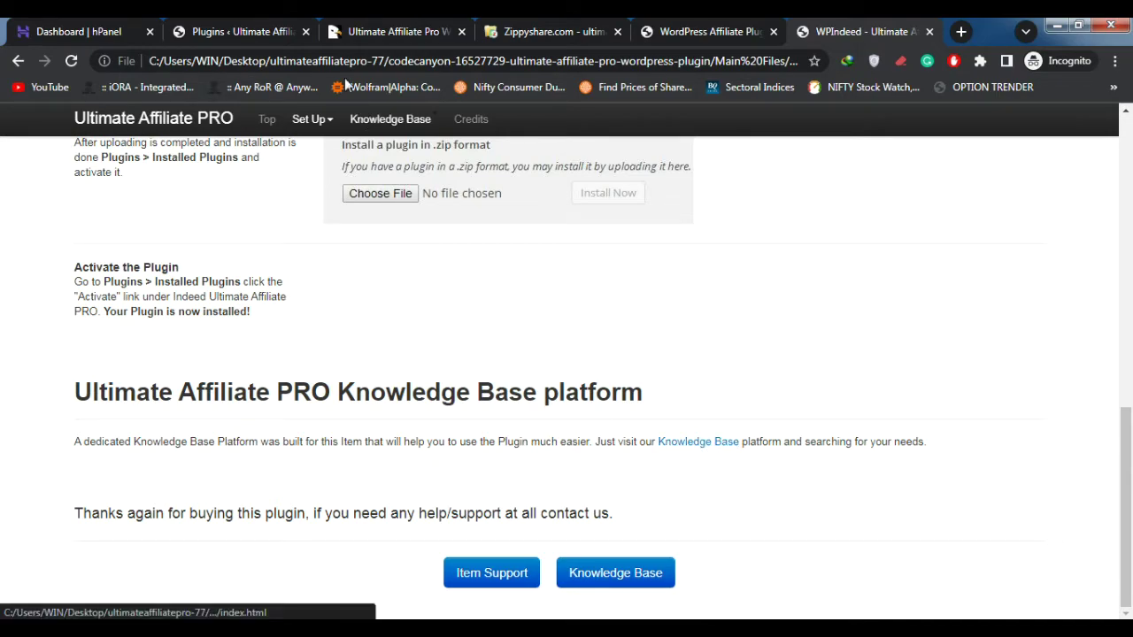
- Return to the WordPress admin and open the Ultimate Affiliate Pro dashboard
click(214, 27)
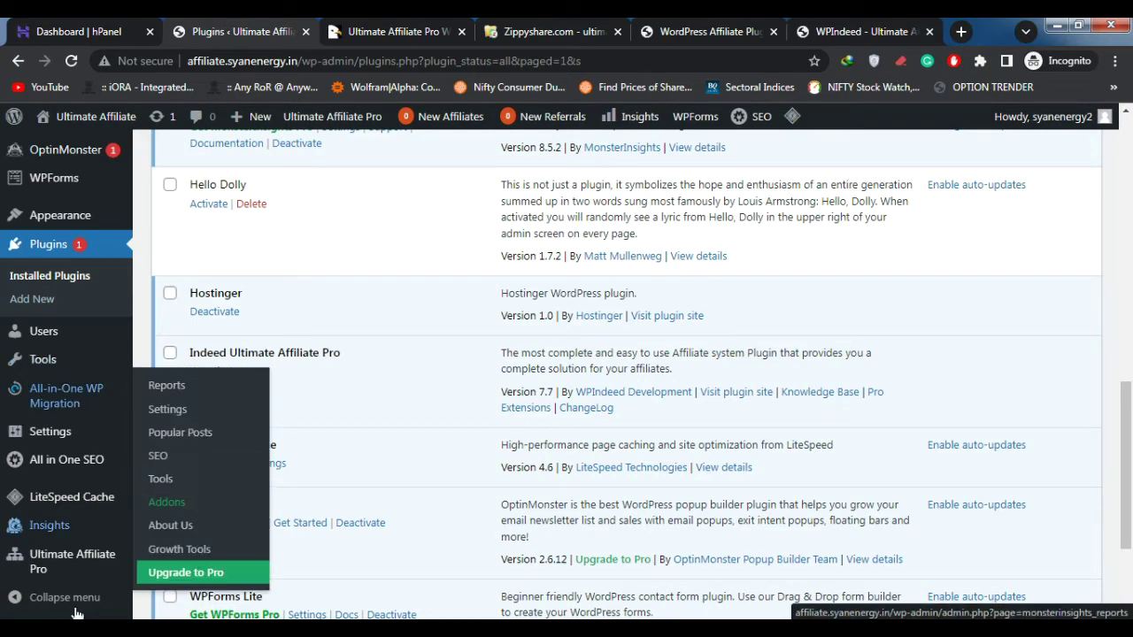
mouse_move(79, 564)
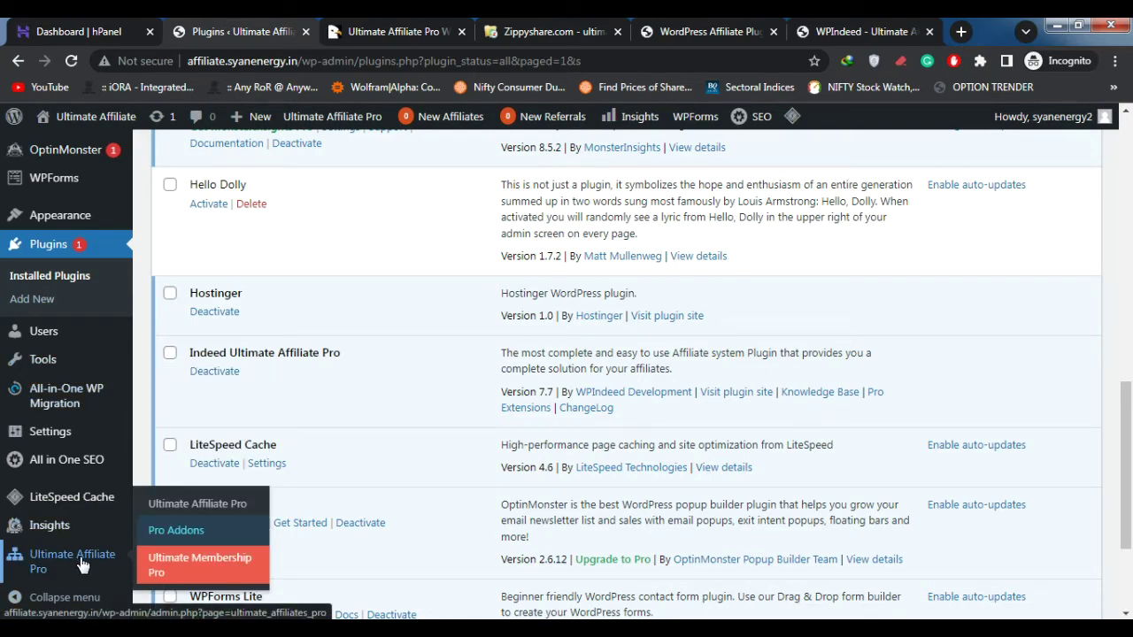
click(82, 565)
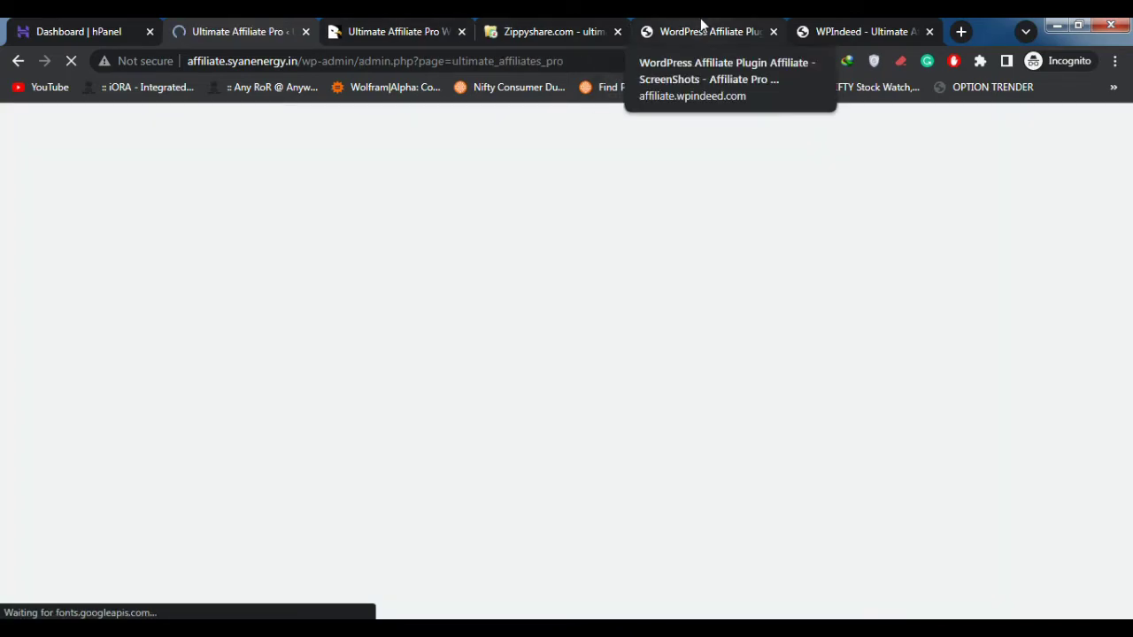
- Compare the Ultimate Affiliate Pro dashboard with the examples on the vendor's Affiliate - ScreenShots page
click(700, 23)
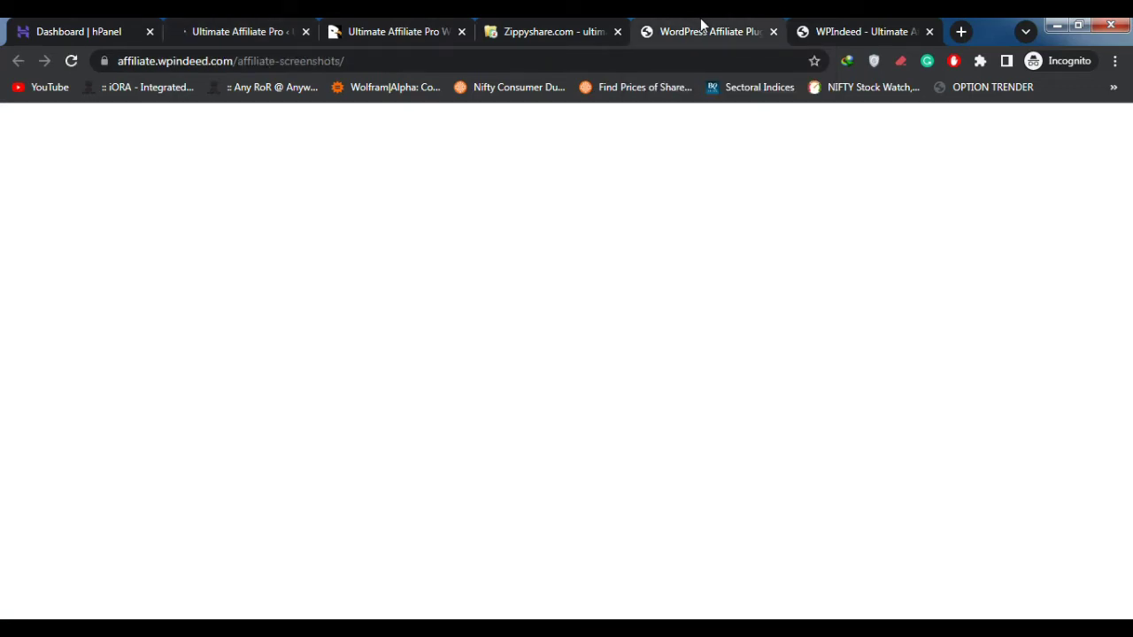
click(255, 25)
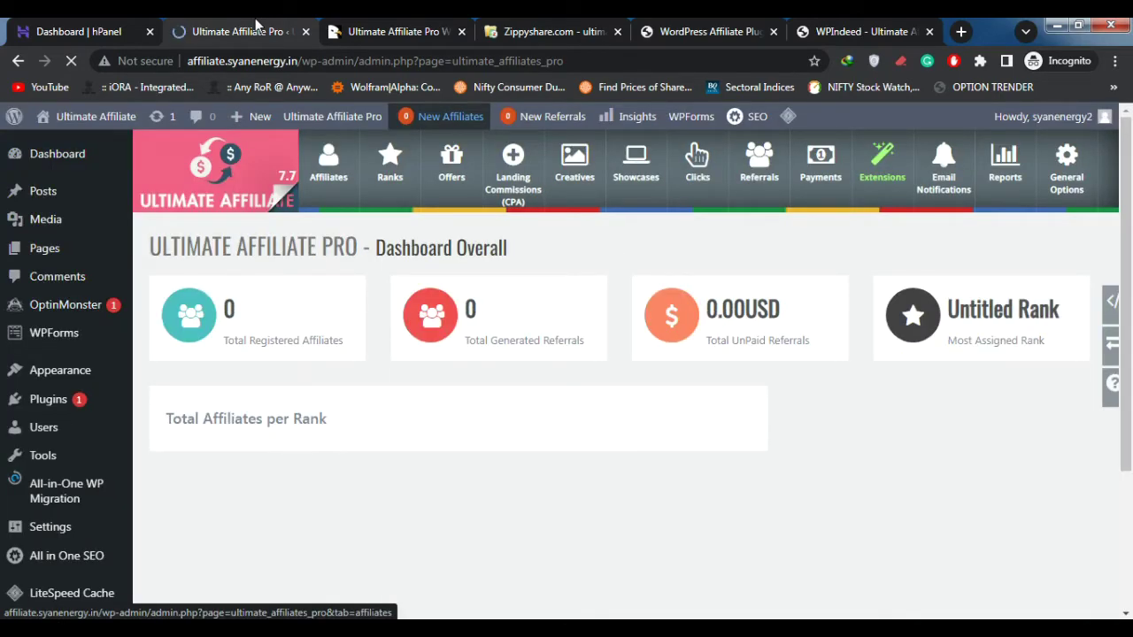
click(702, 29)
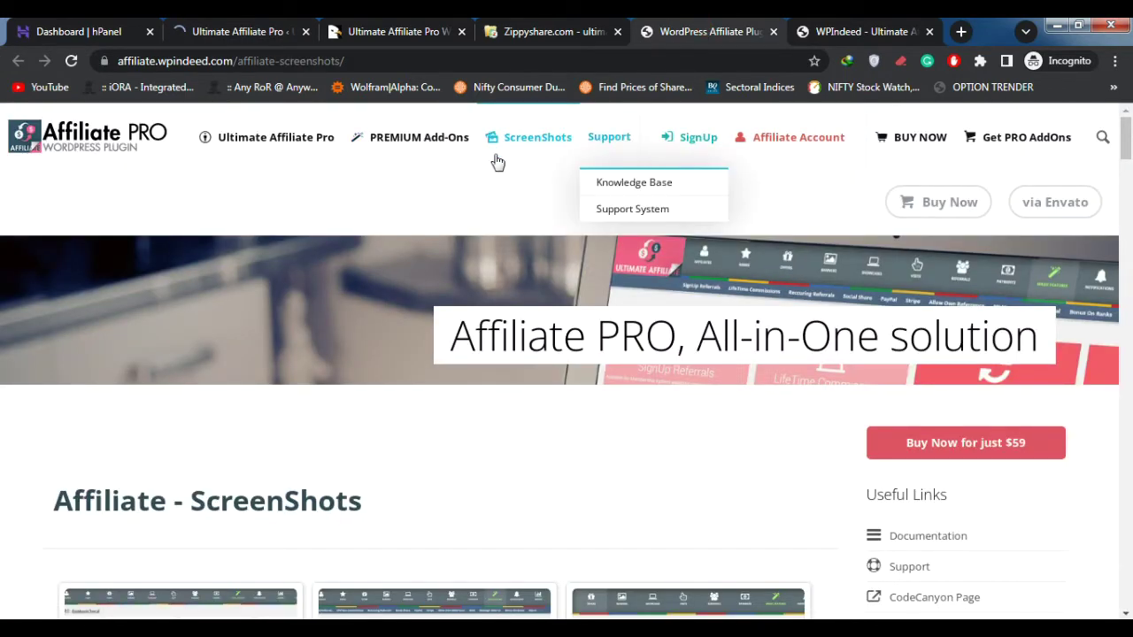
drag(1127, 155, 1019, 293)
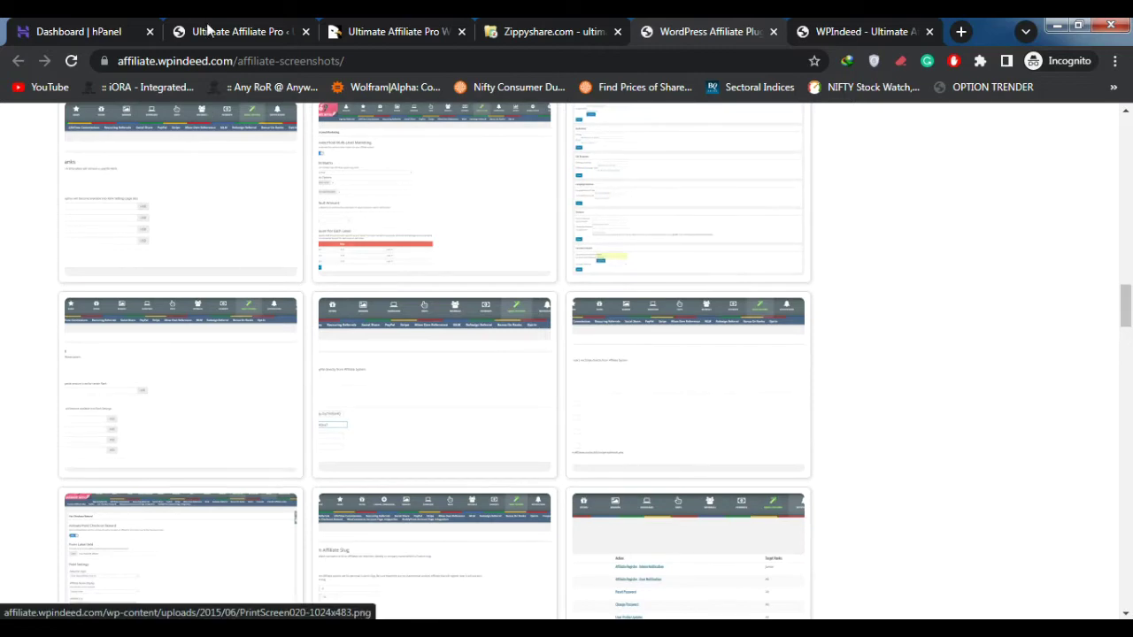
click(212, 31)
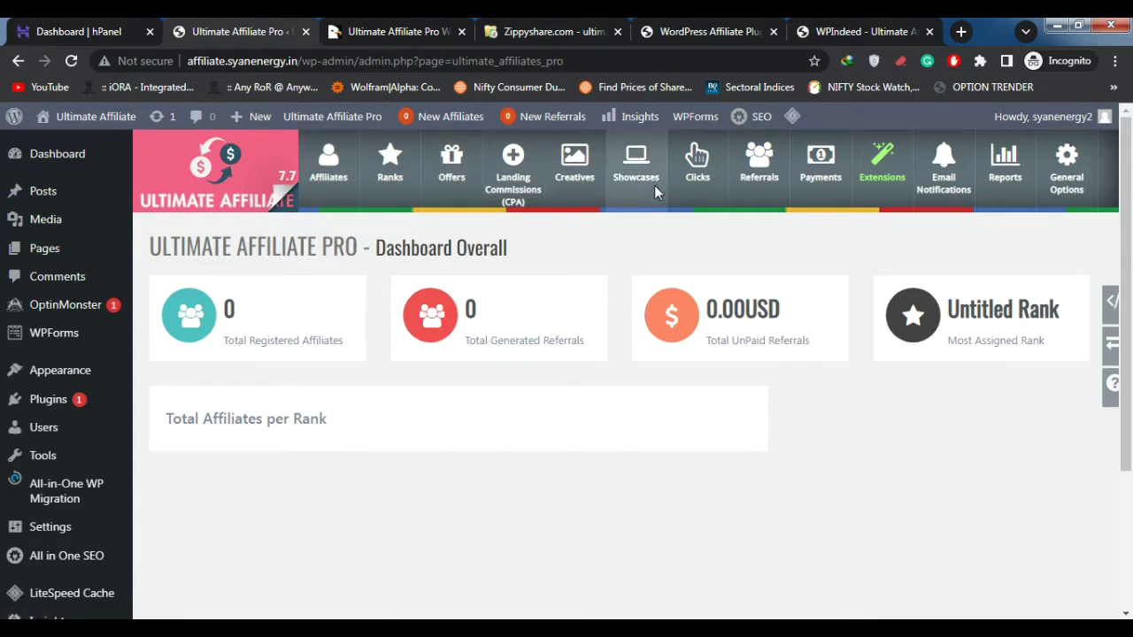
- Examine the plugin's Payments overview and its General Settings, including the referral amount choices and the affiliate link settings
click(824, 181)
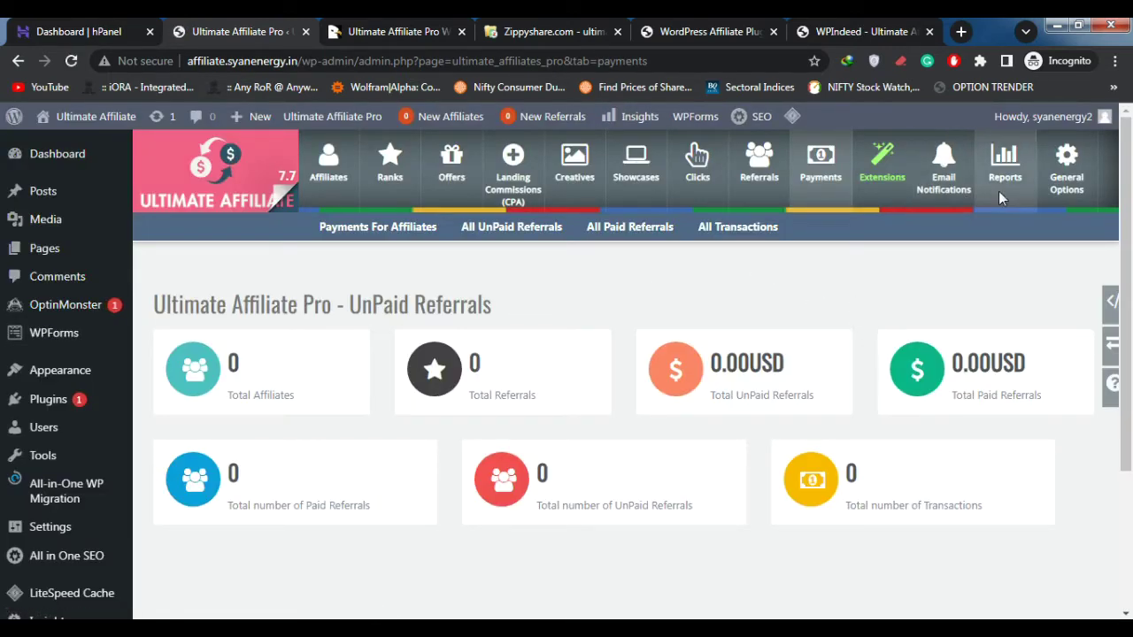
click(1087, 190)
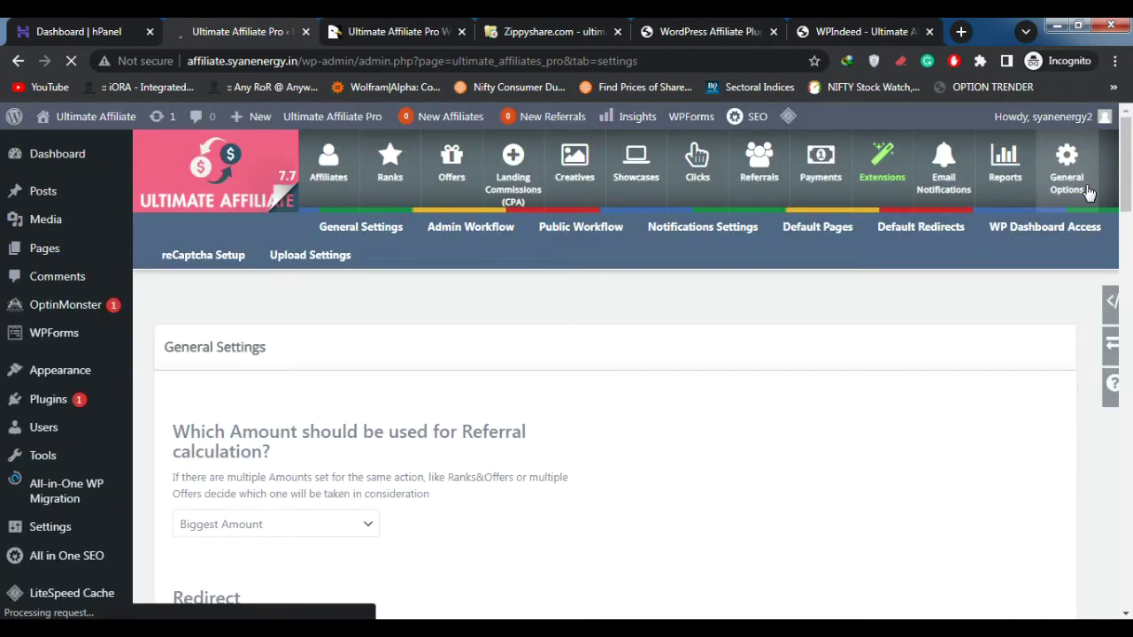
drag(1128, 185, 1128, 205)
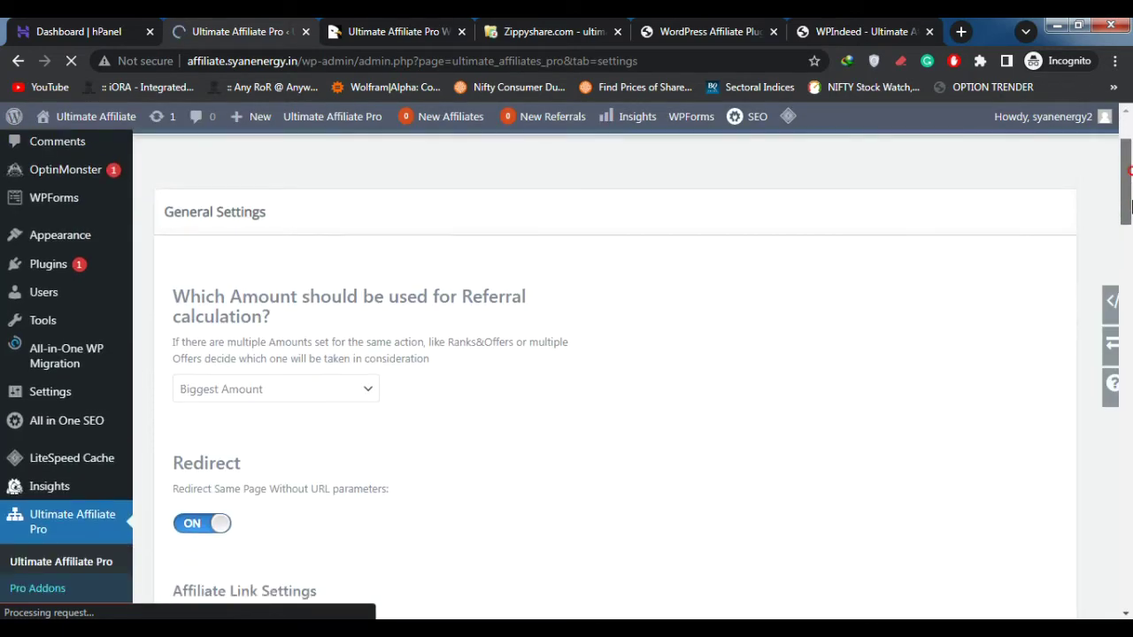
scroll(1130, 206, down, 1)
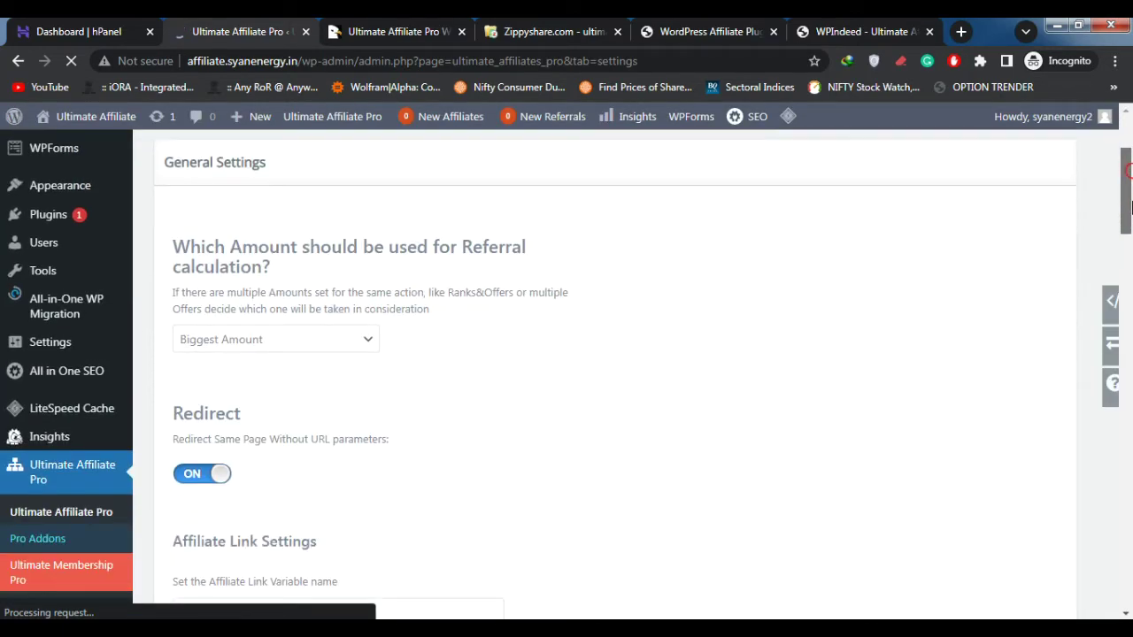
click(247, 345)
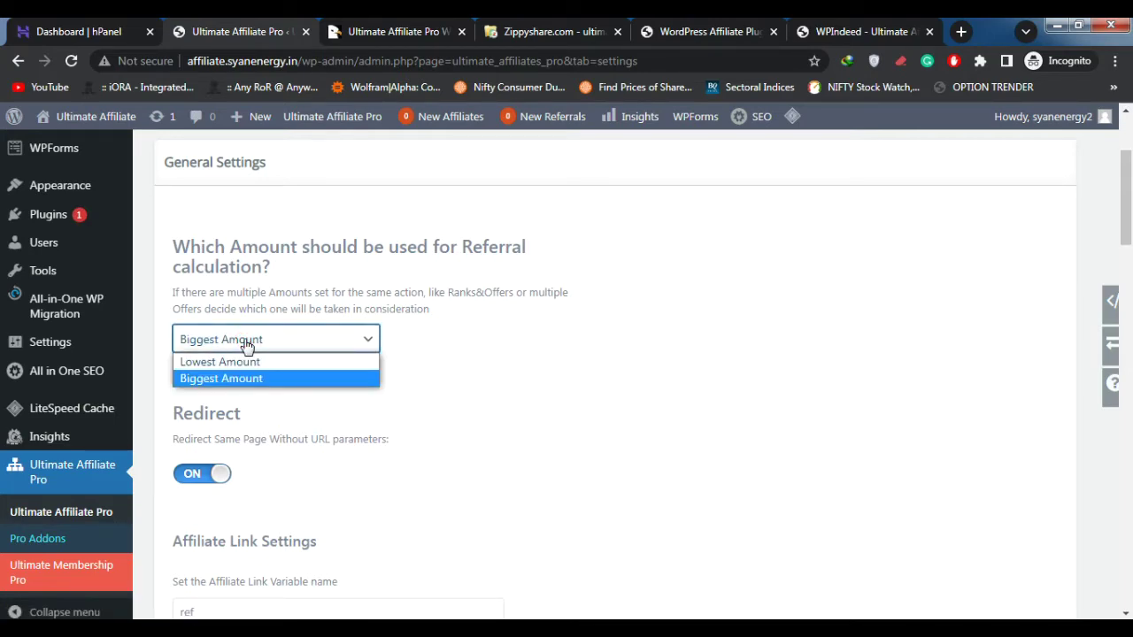
click(247, 345)
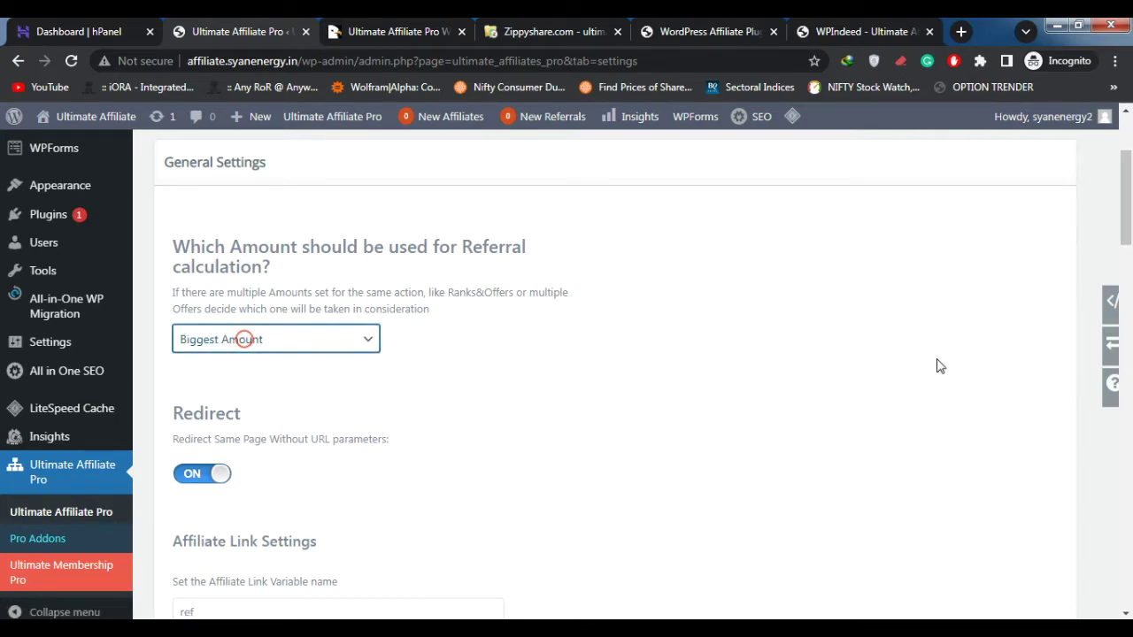
drag(1131, 214, 1129, 283)
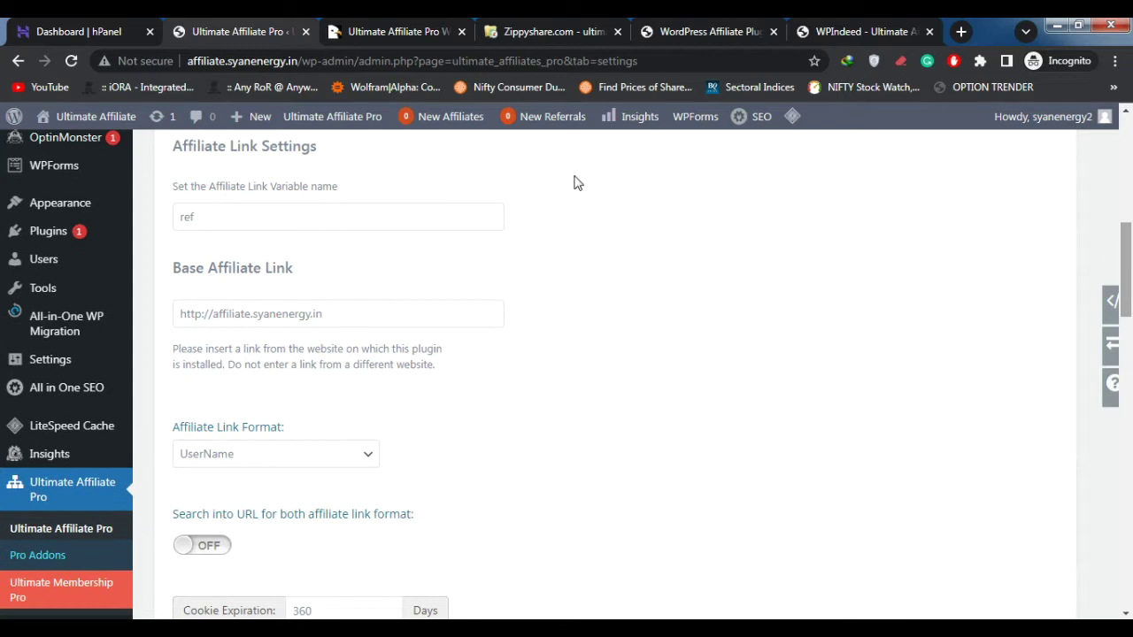
- Set the Affiliate Link Format to Affiliate ID in the Affiliate Link Settings
click(205, 217)
click(416, 323)
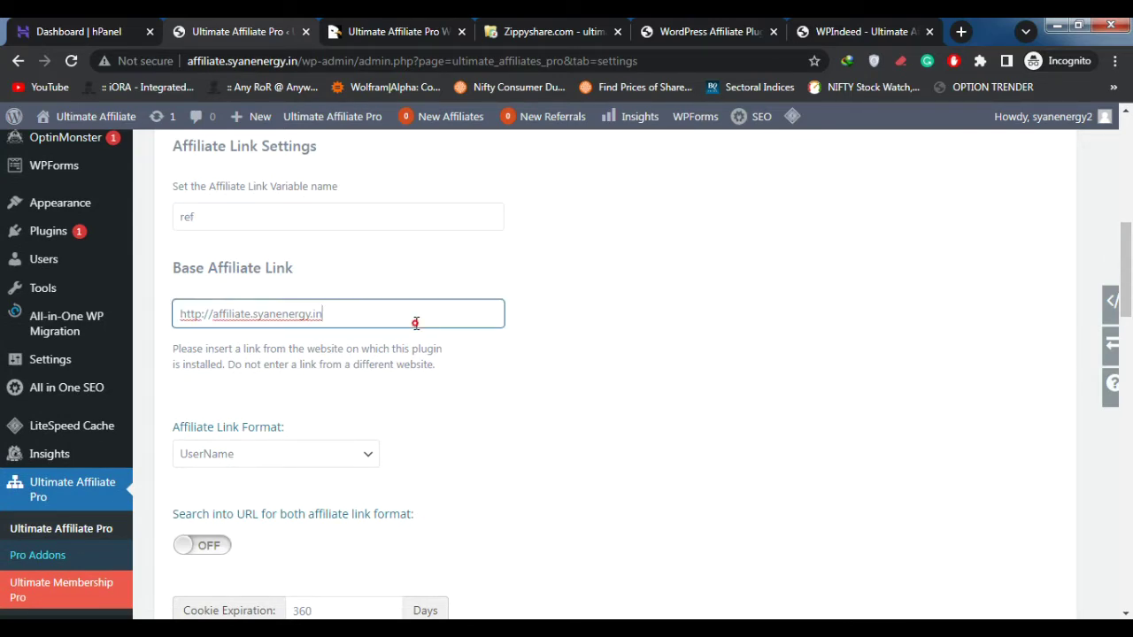
click(785, 440)
click(300, 454)
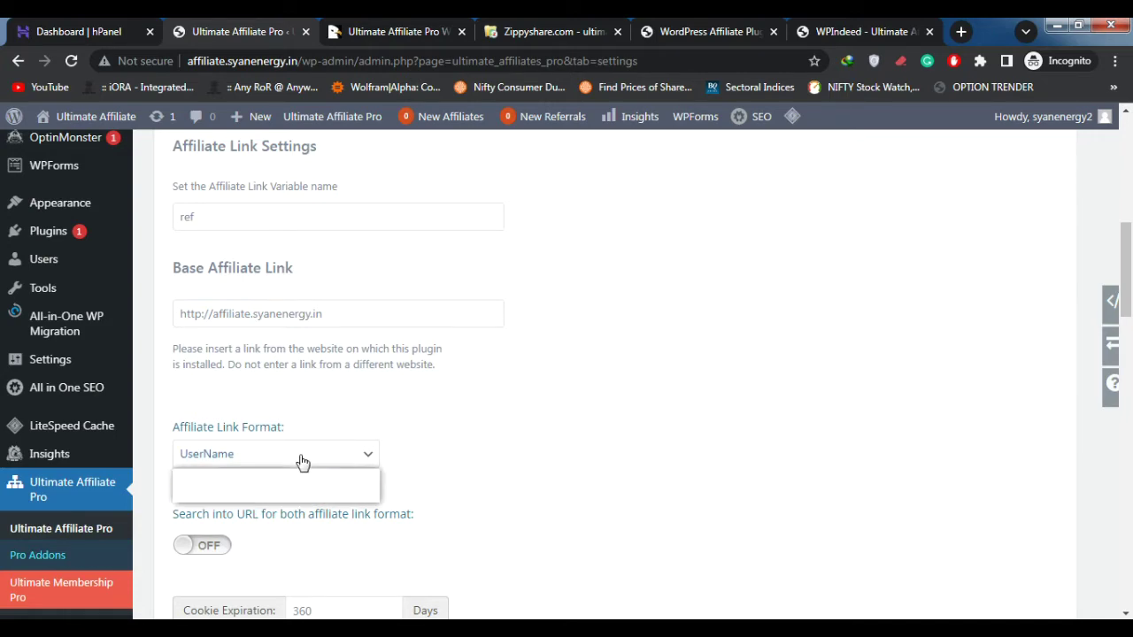
click(314, 477)
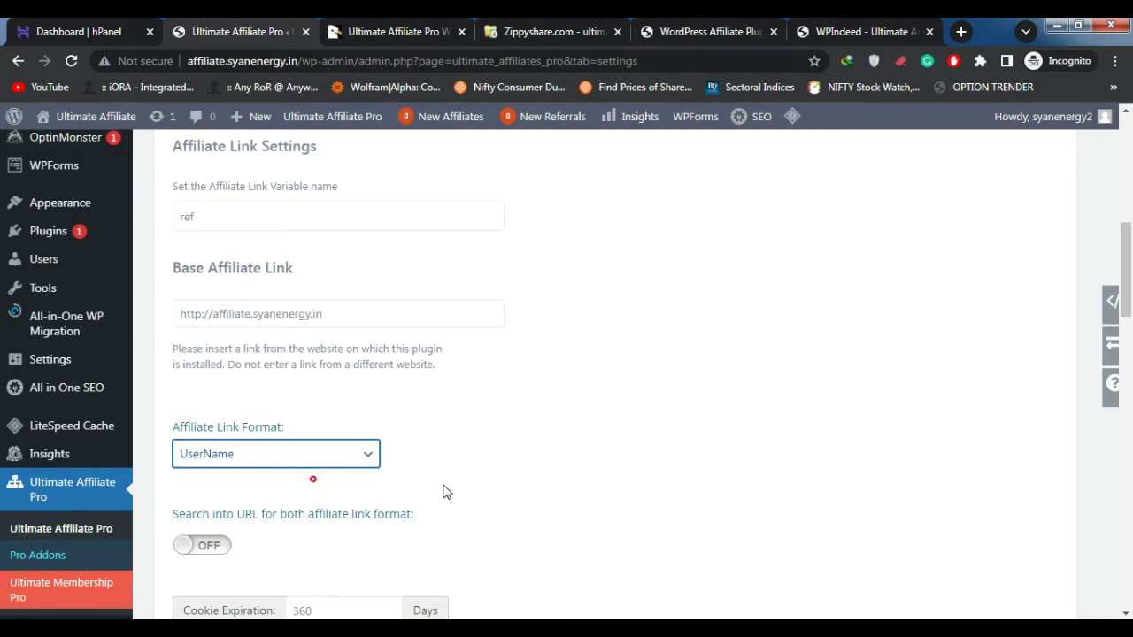
click(610, 475)
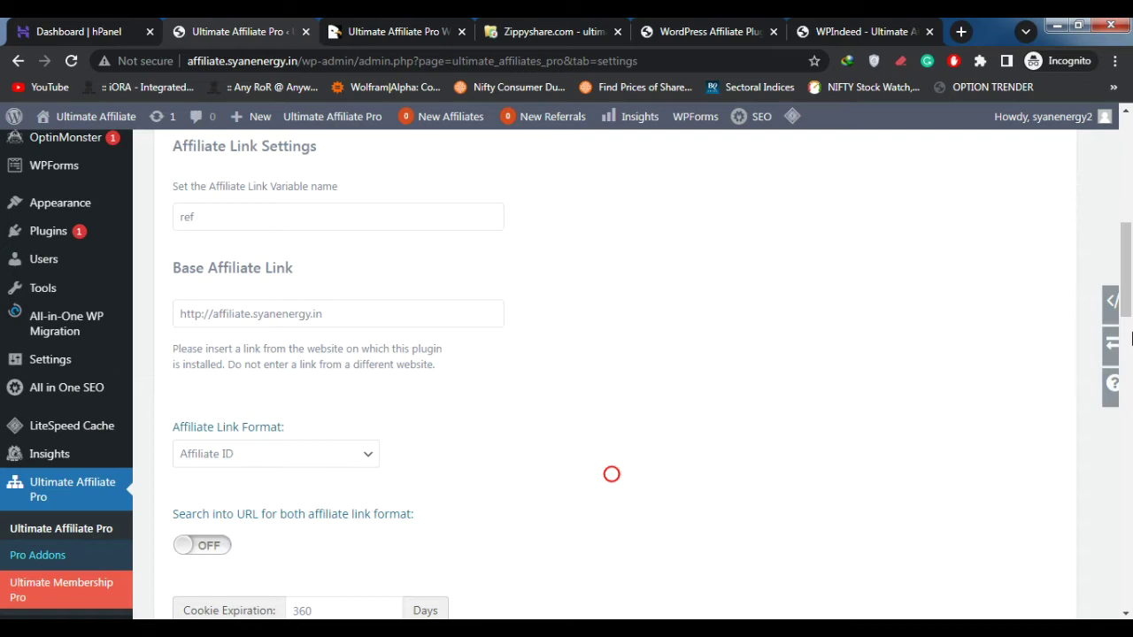
- Set the affiliate link's Cookie Expiration to 365 days
scroll(1130, 340, down, 3)
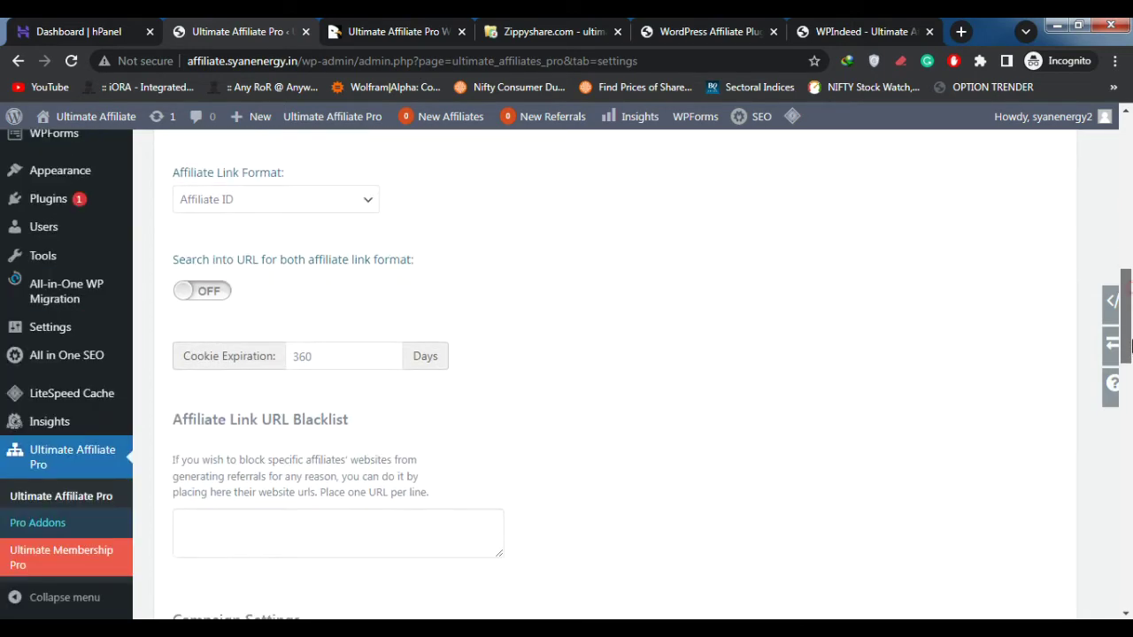
scroll(1130, 345, down, 1)
scroll(440, 271, down, 1)
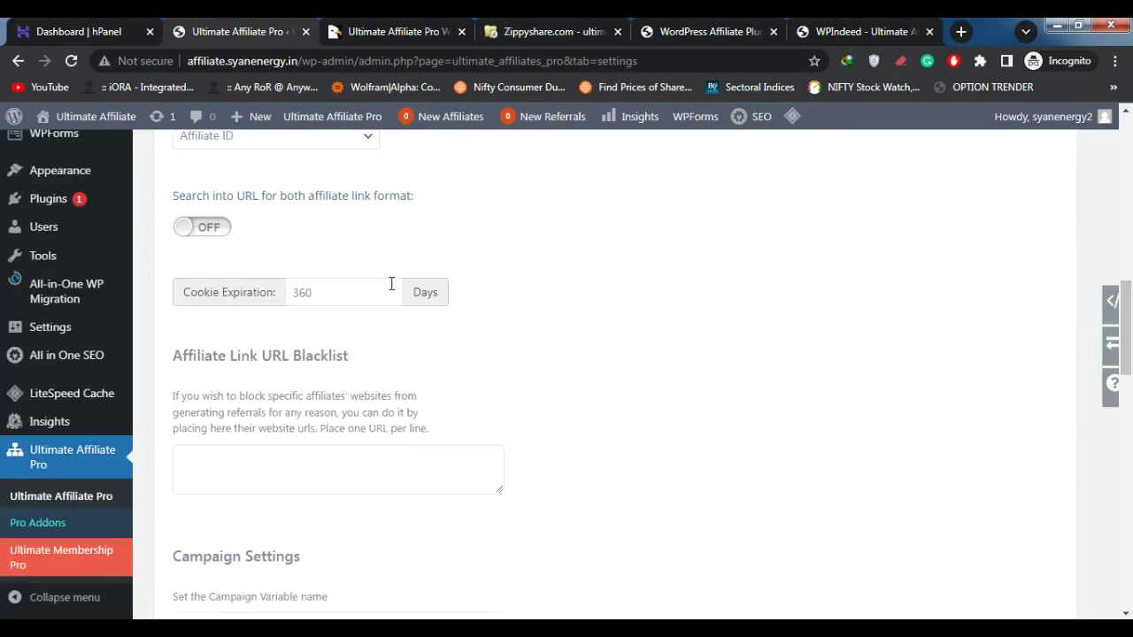
drag(351, 295, 250, 295)
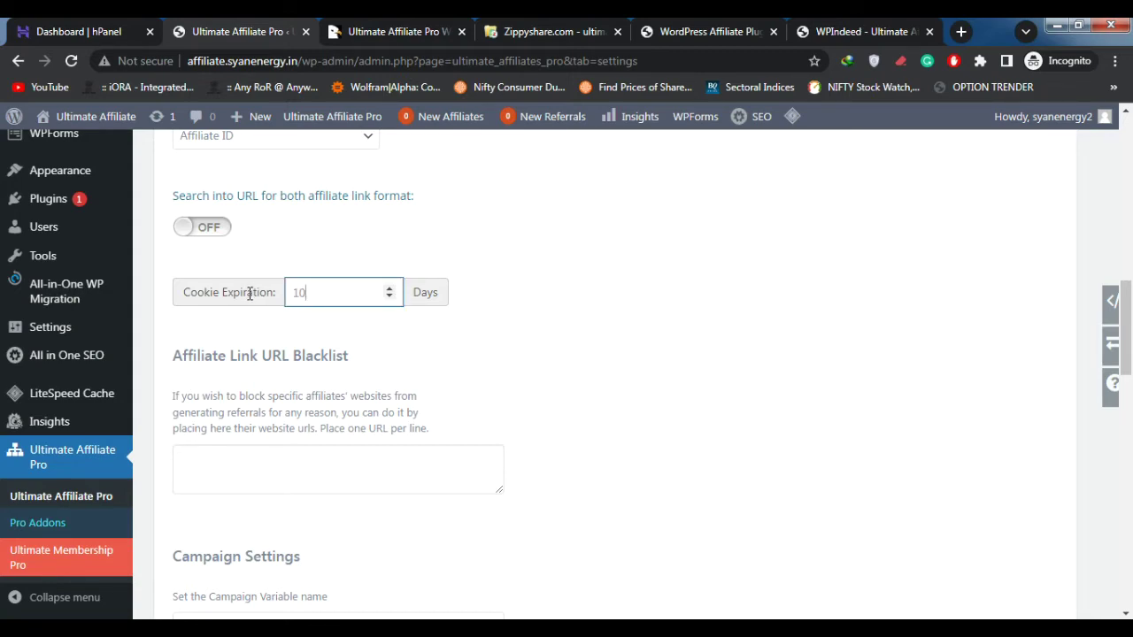
click(464, 338)
drag(322, 295, 280, 301)
click(535, 348)
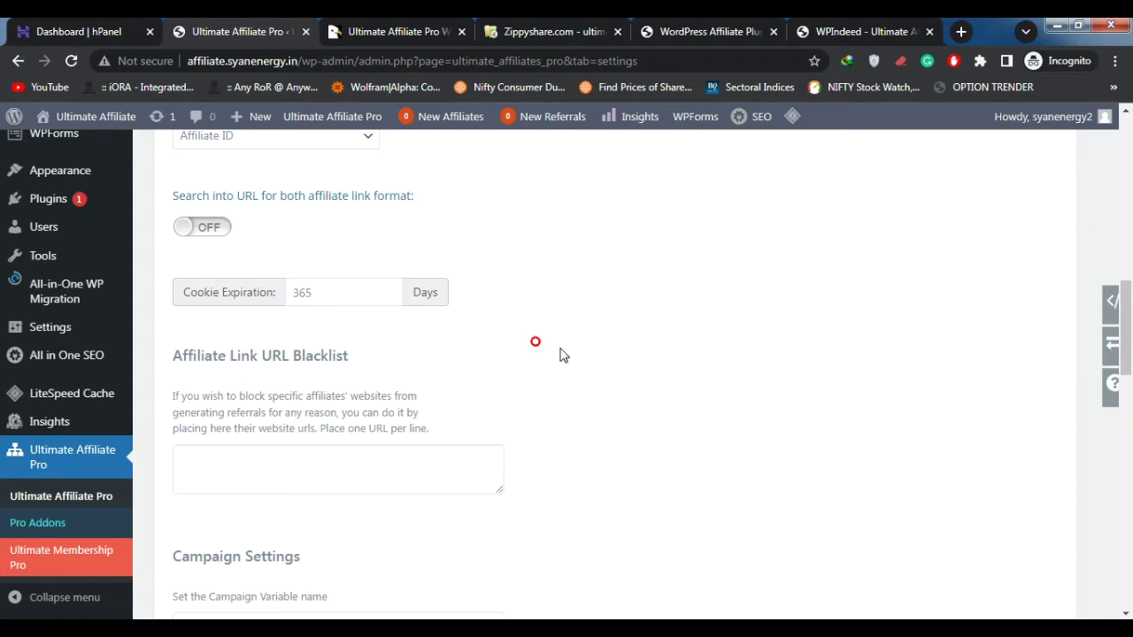
- Try Australian Dollar (A $) as the currency in the Amount Value Settings
drag(1129, 323, 1129, 387)
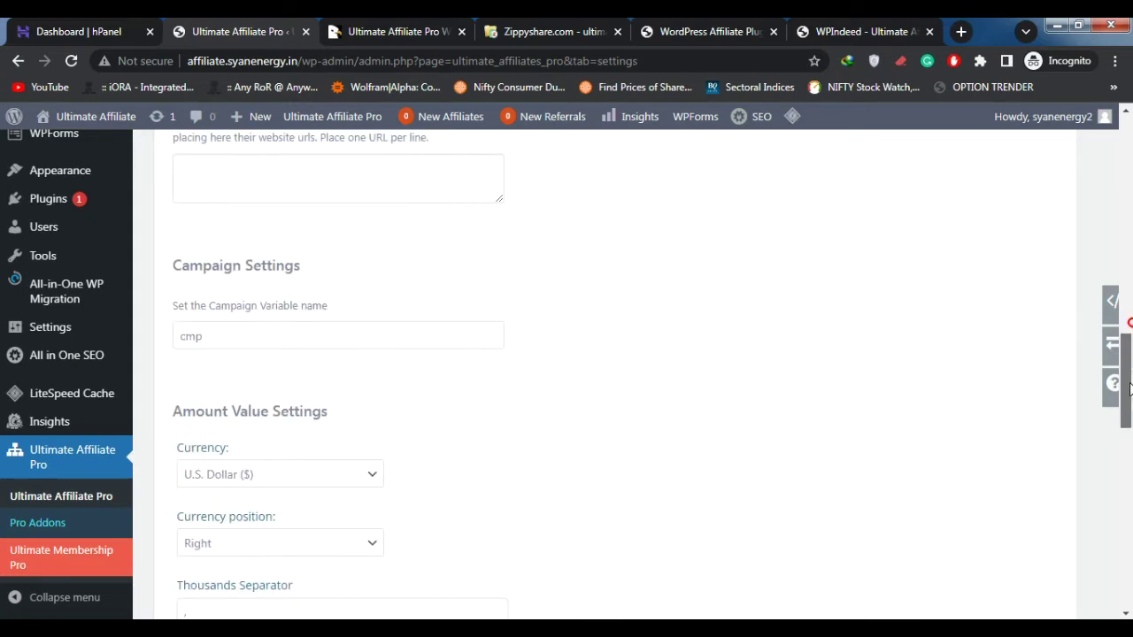
scroll(413, 295, down, 3)
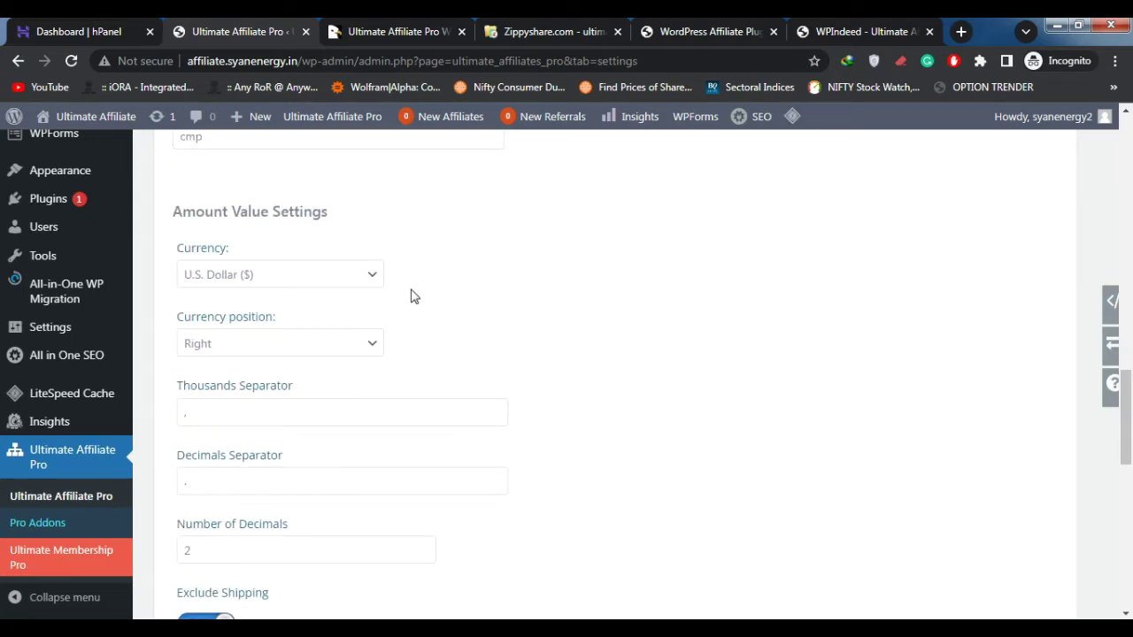
click(274, 276)
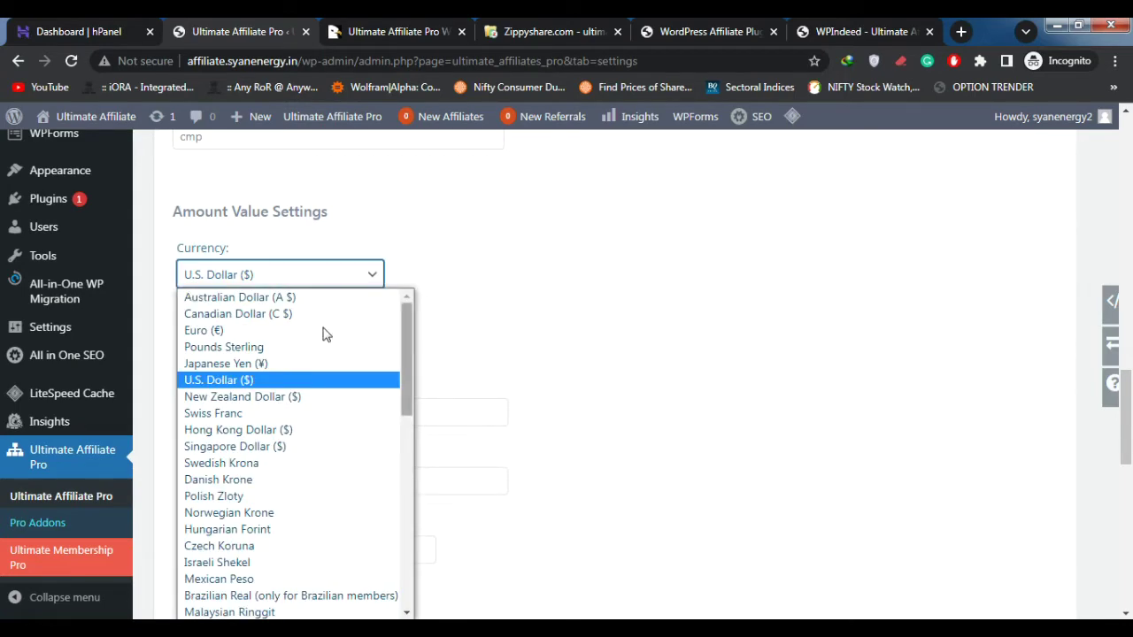
click(266, 299)
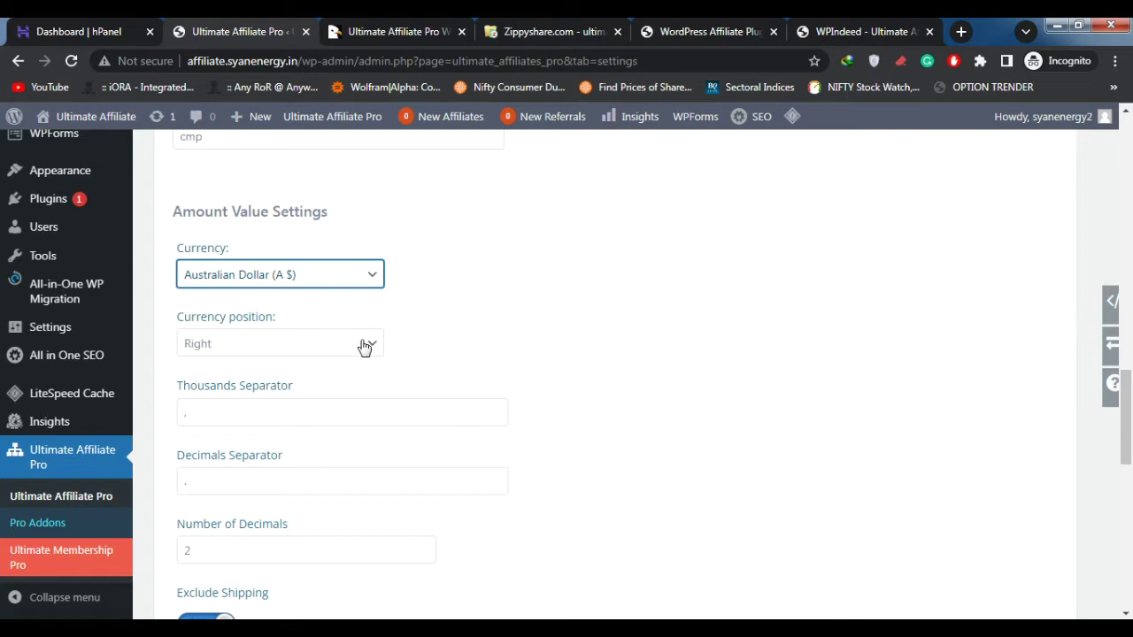
- Try Indian Rupee as the currency in the Amount Value Settings
click(352, 269)
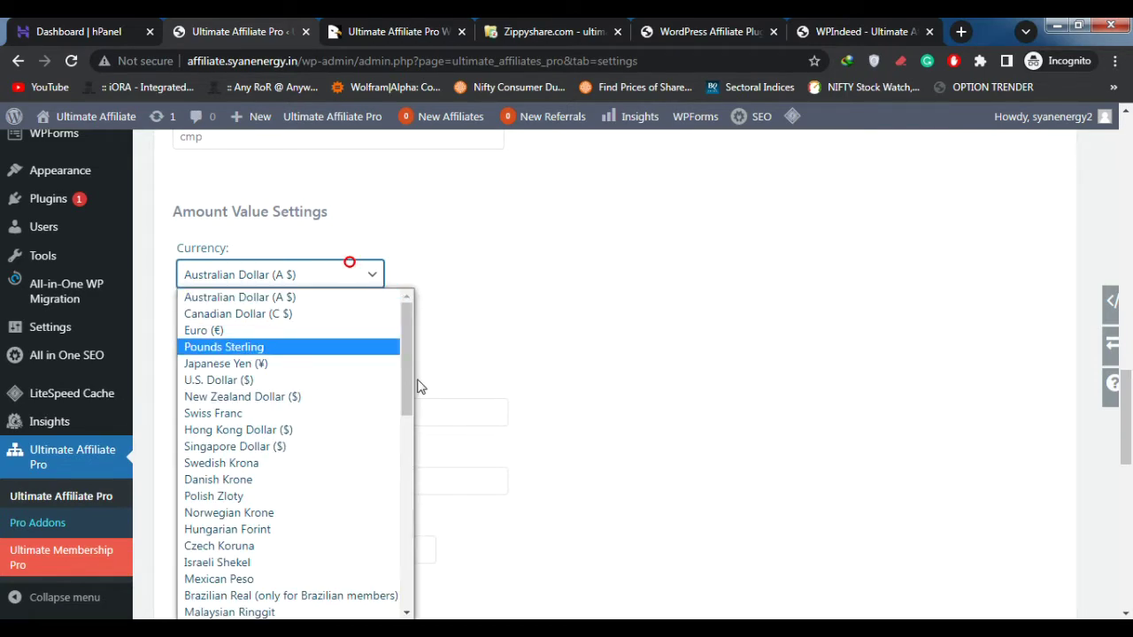
scroll(403, 438, down, 1)
scroll(403, 438, down, 3)
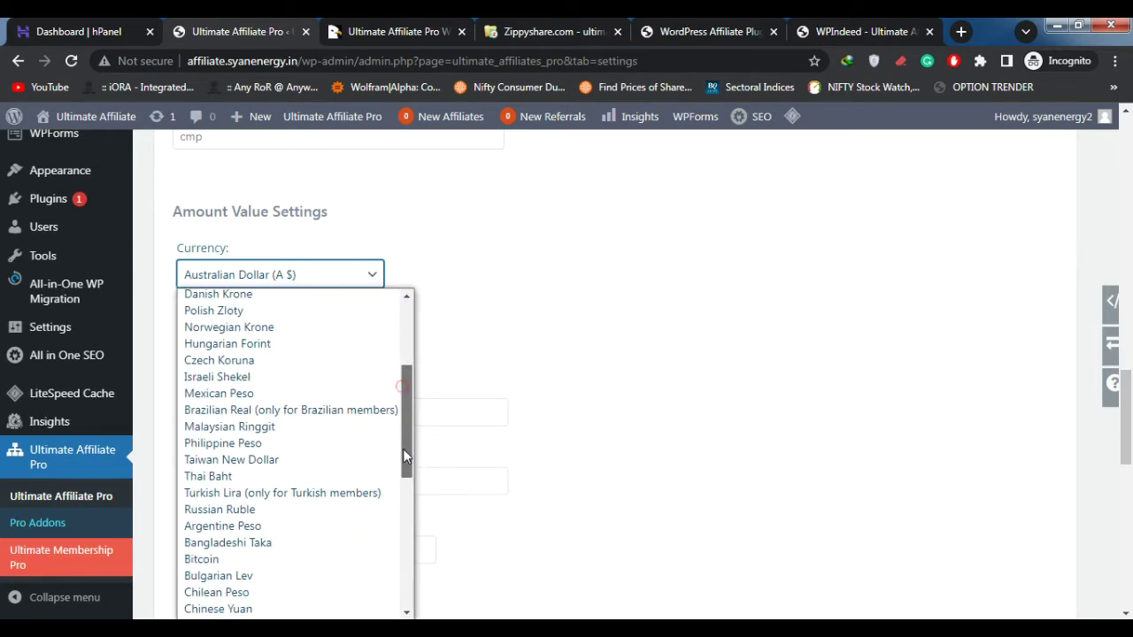
scroll(404, 511, down, 3)
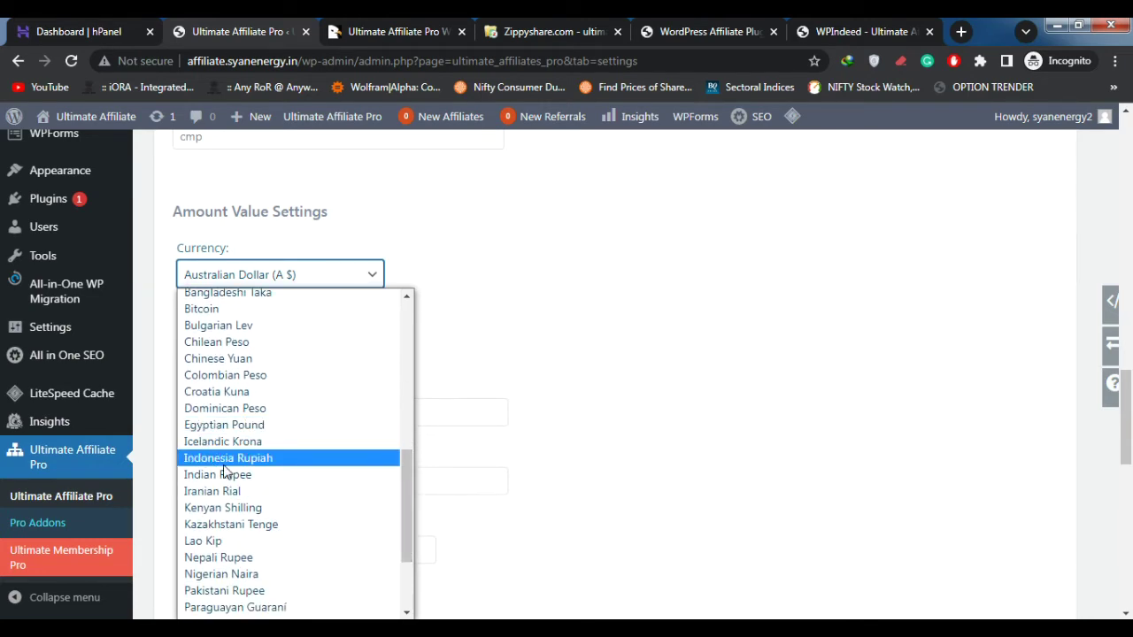
click(243, 483)
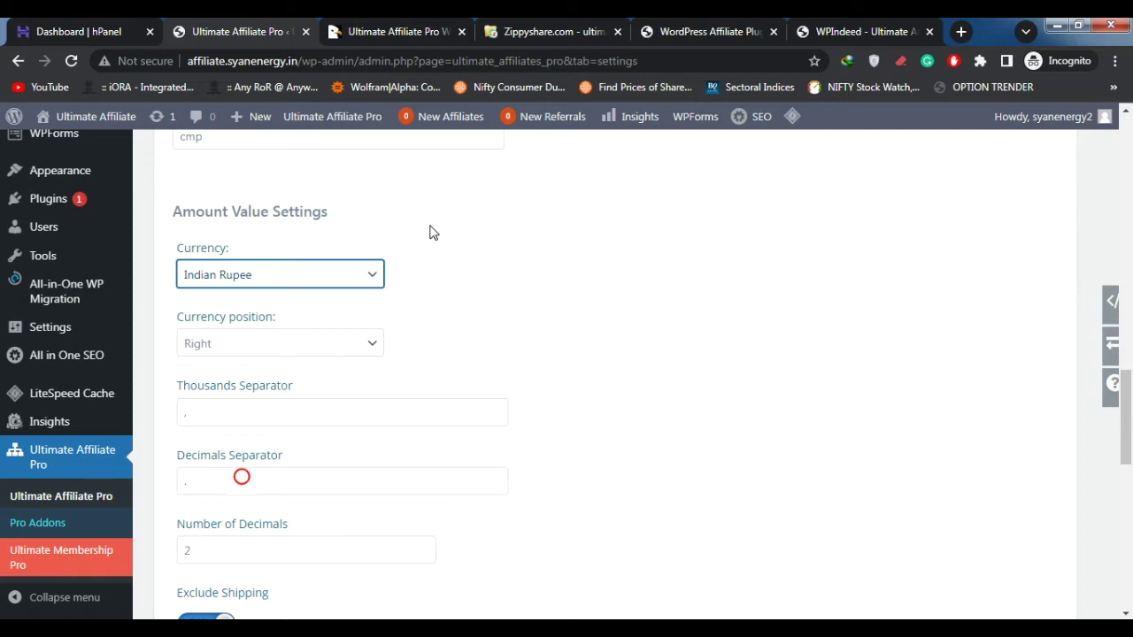
- Try United Arab Emirates Dirham as the currency in the Amount Value Settings
click(339, 284)
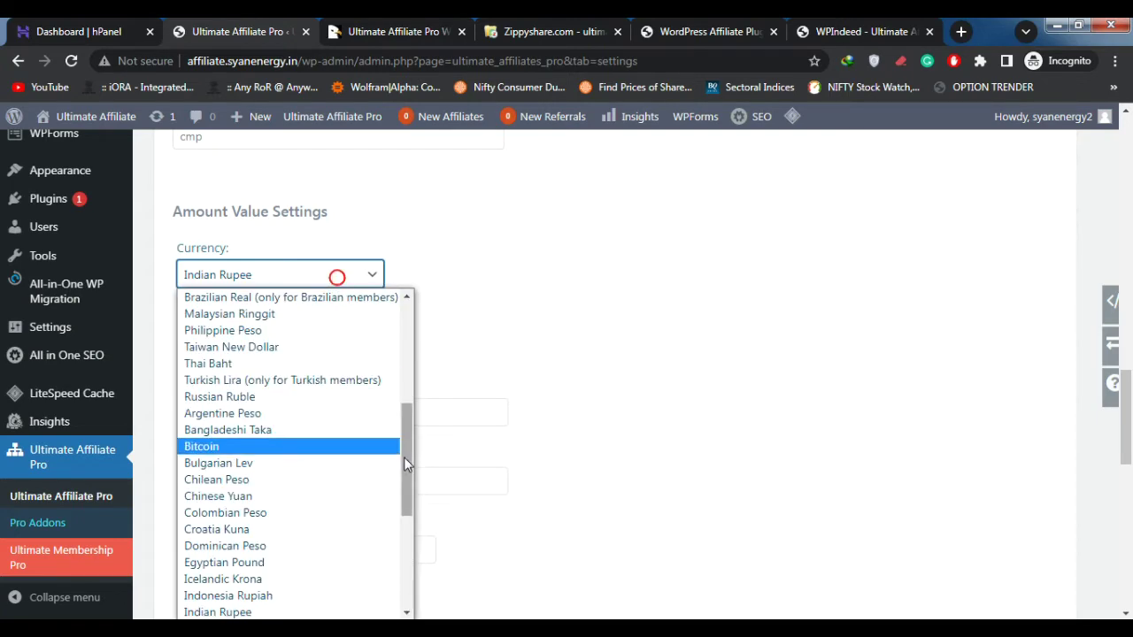
scroll(403, 455, down, 3)
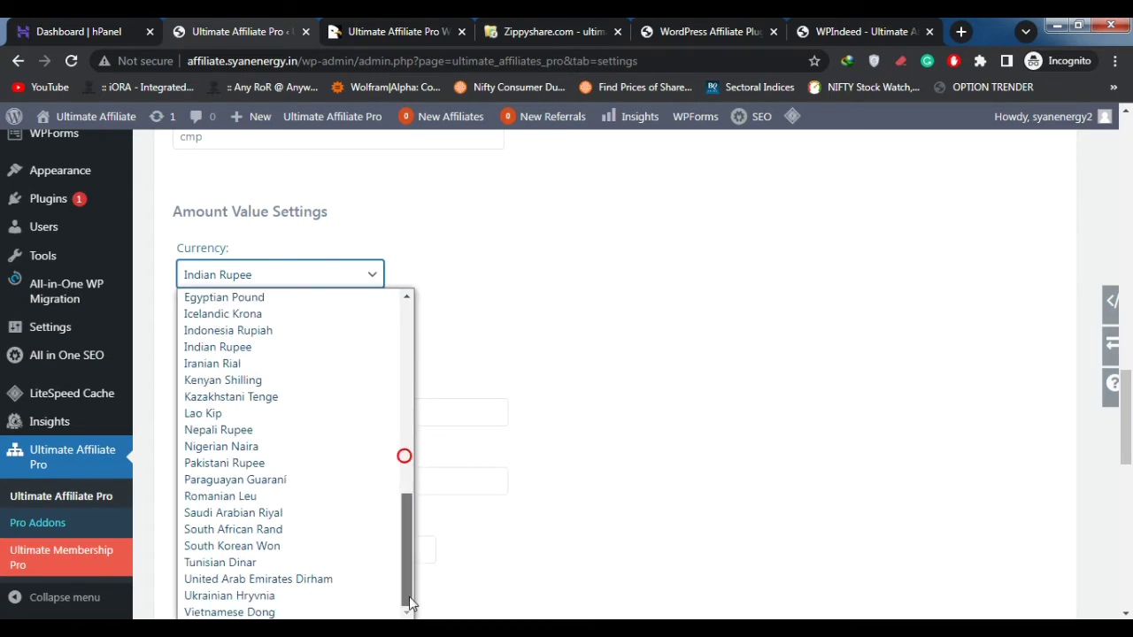
click(202, 584)
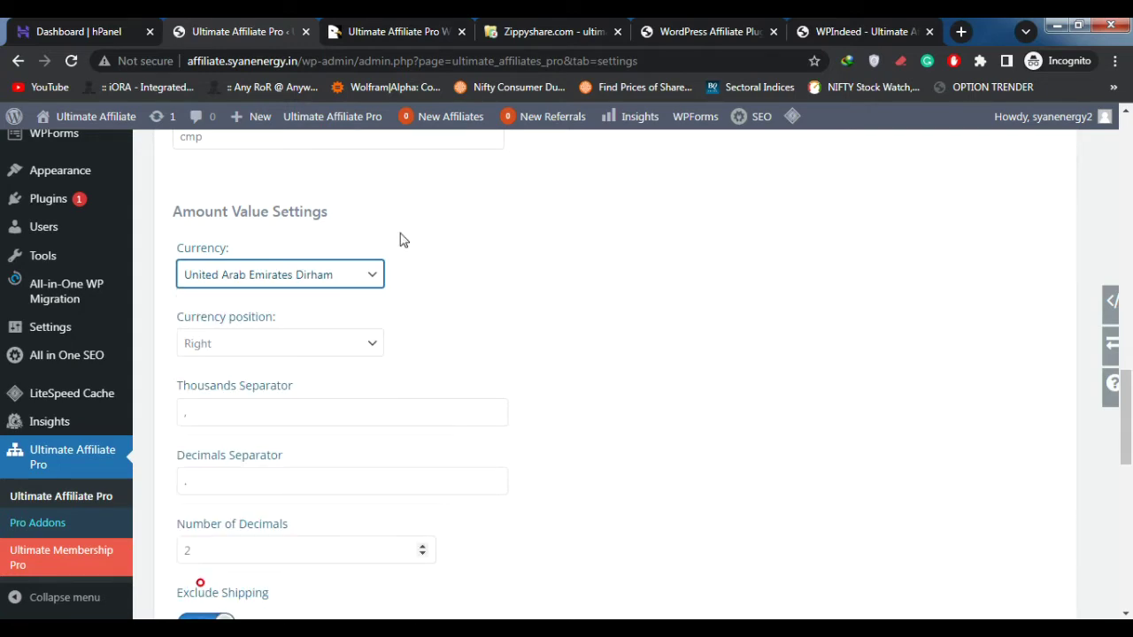
- Look through the available currencies and set the currency to U.S. Dollar ($)
click(355, 274)
click(408, 399)
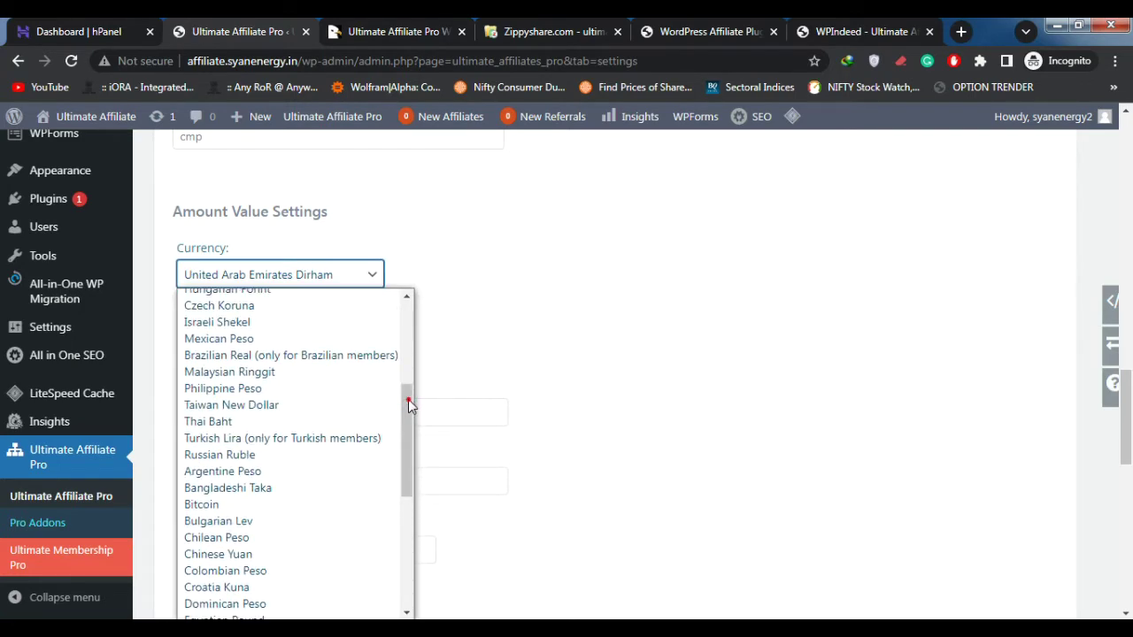
click(408, 399)
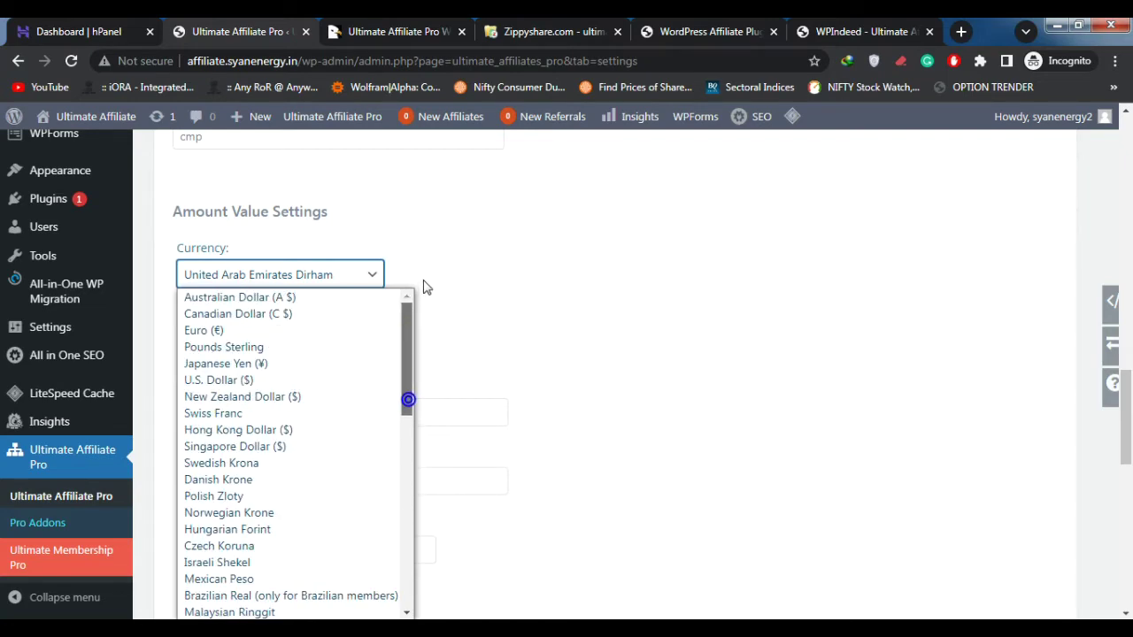
scroll(240, 328, down, 4)
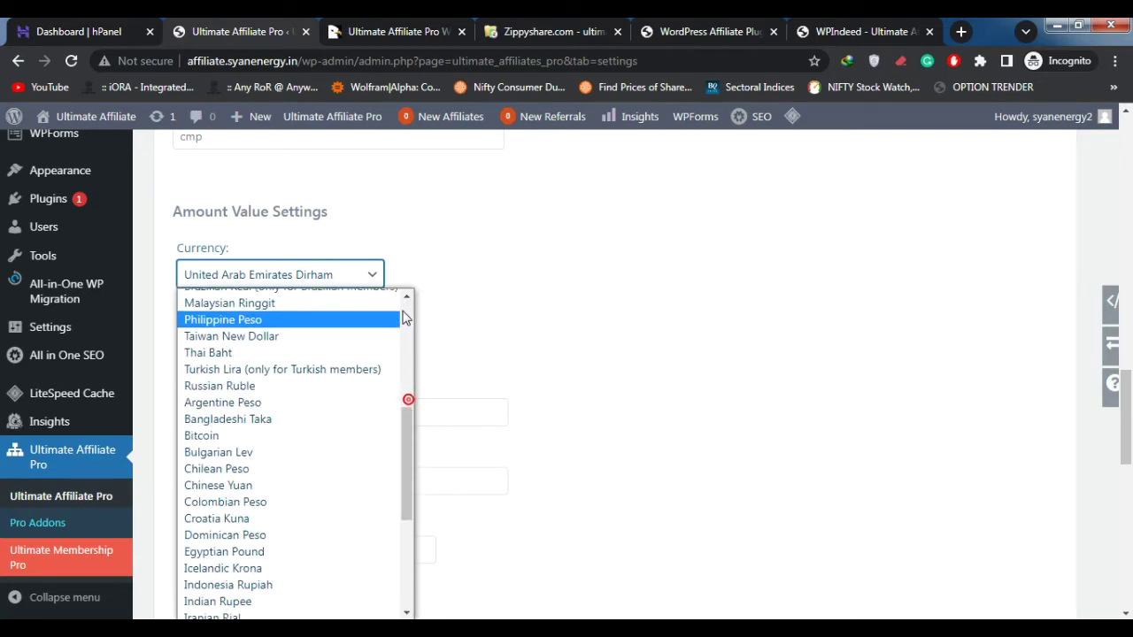
scroll(403, 311, up, 5)
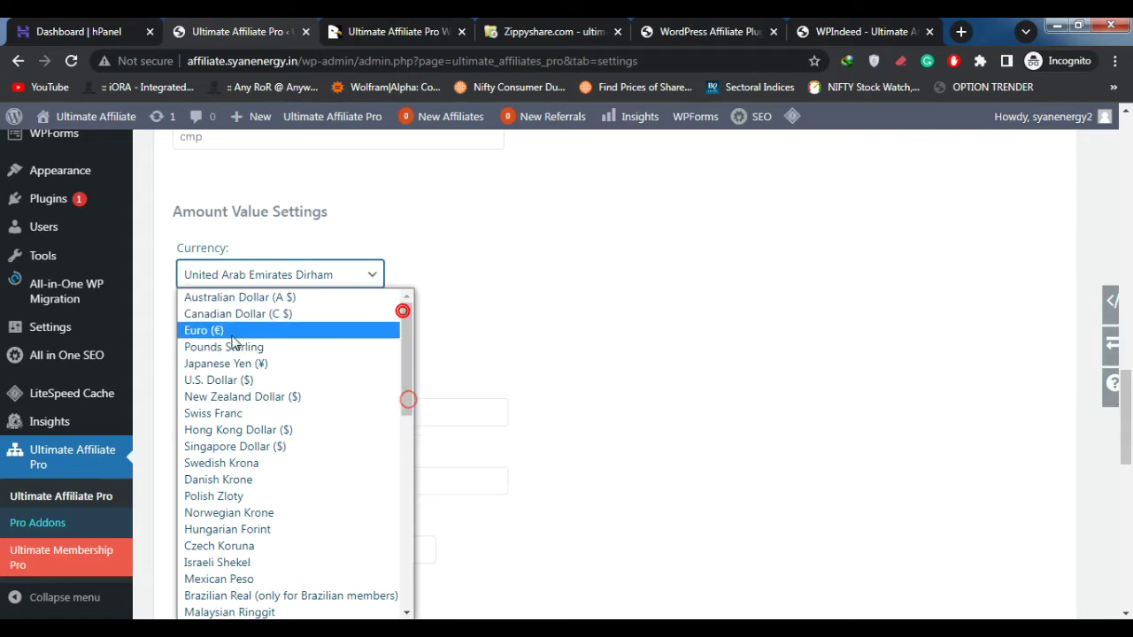
click(252, 381)
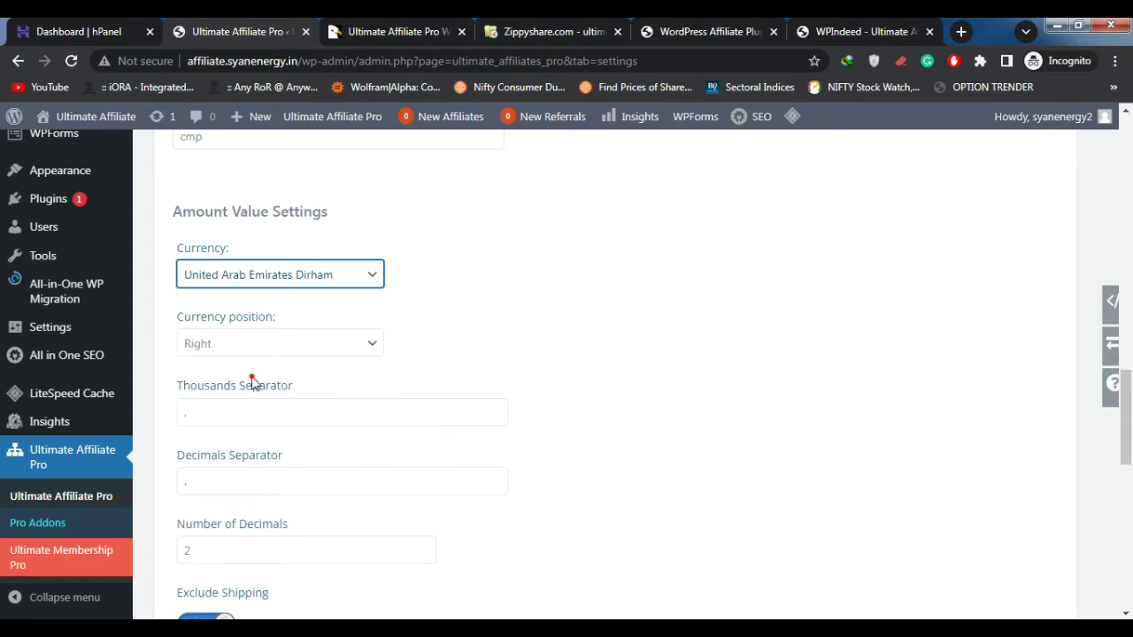
click(559, 339)
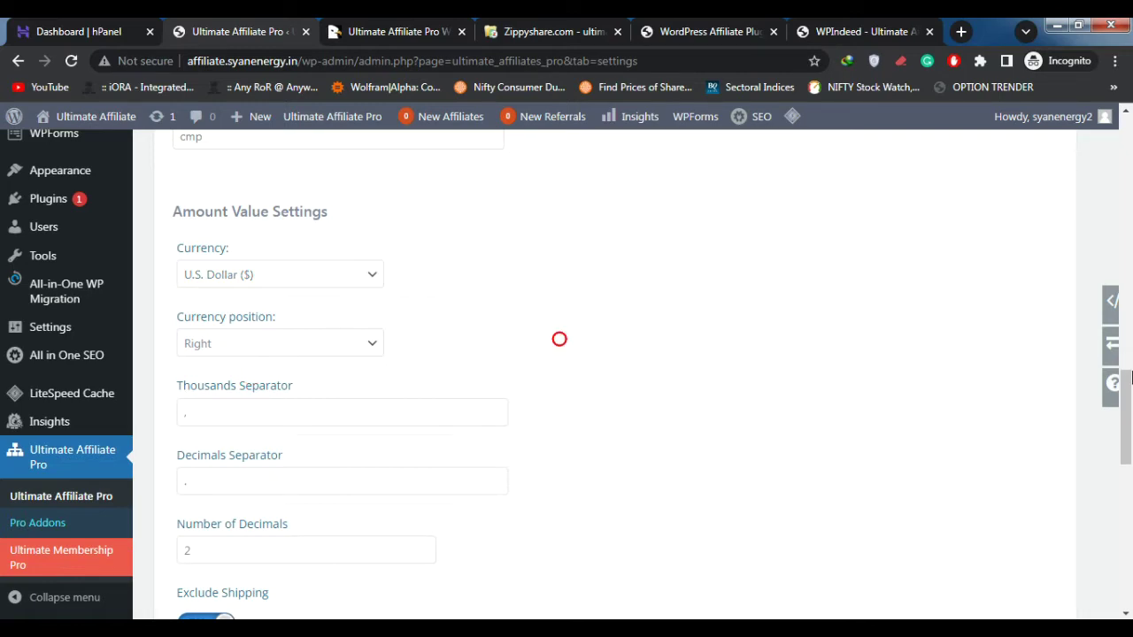
- Set the Default Country for the affiliates submission form to United States (US) and save the general settings
drag(1130, 382, 1129, 425)
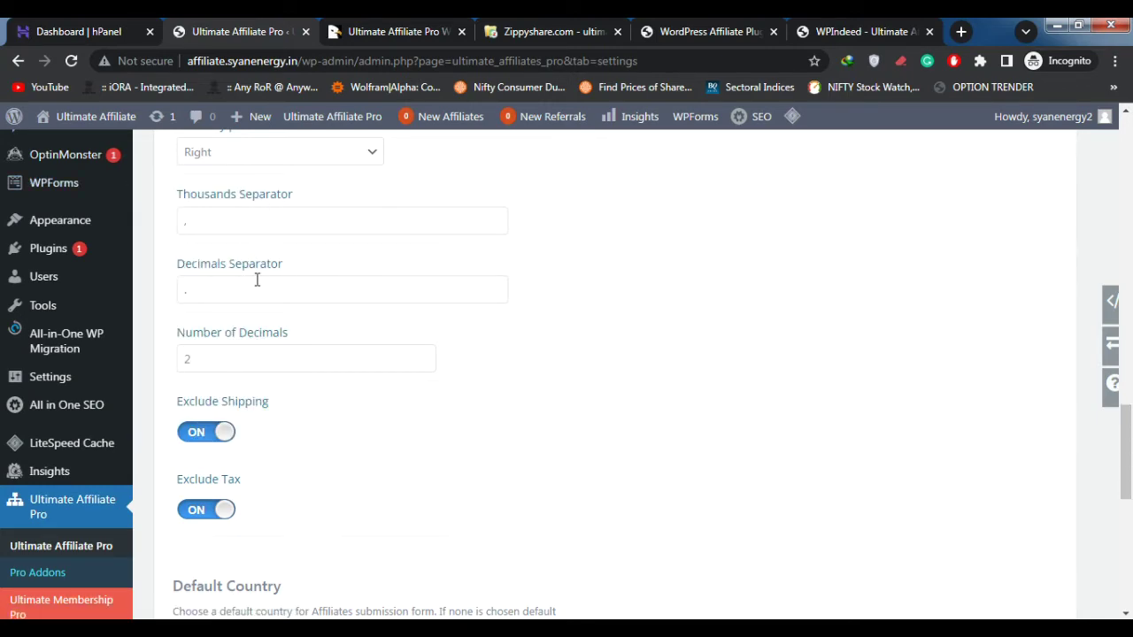
click(257, 279)
click(488, 397)
drag(1126, 443, 1130, 509)
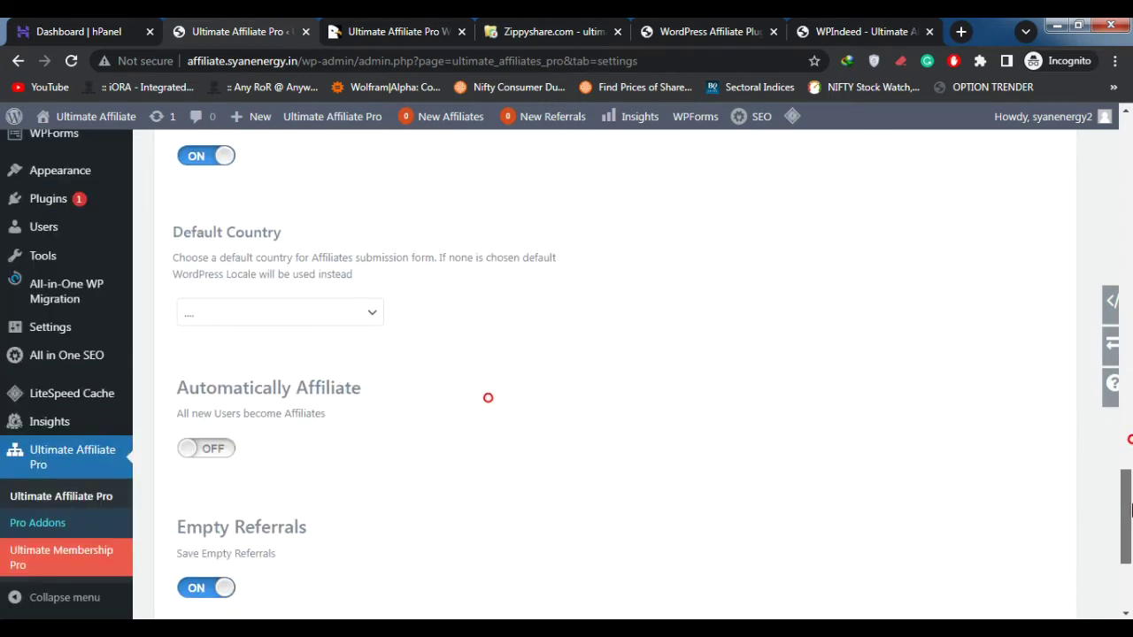
click(312, 319)
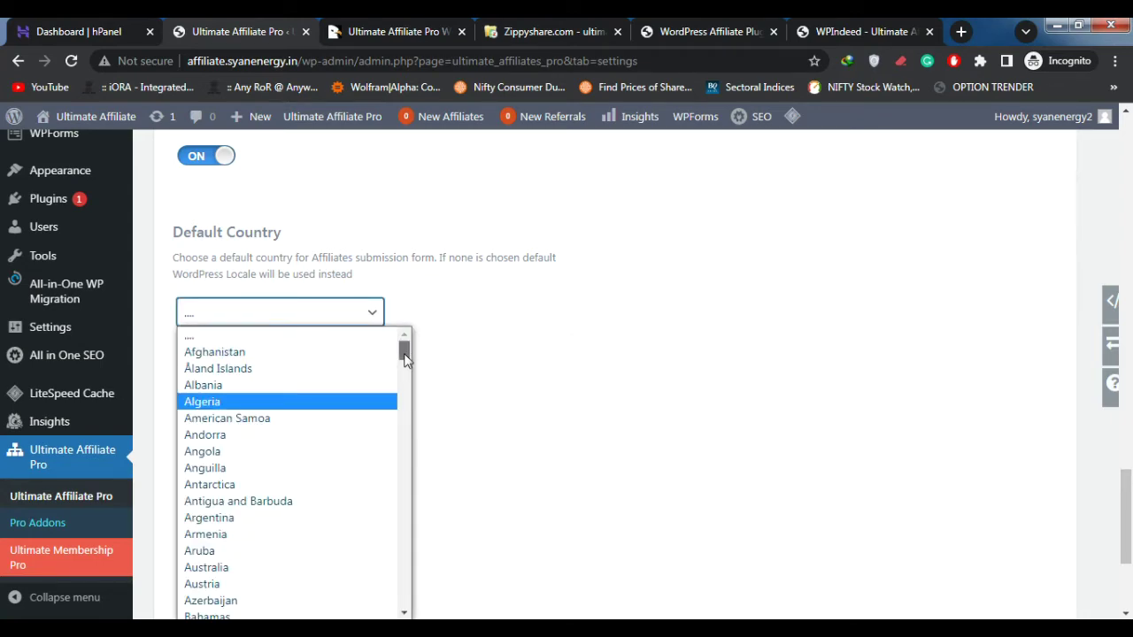
drag(405, 359, 407, 615)
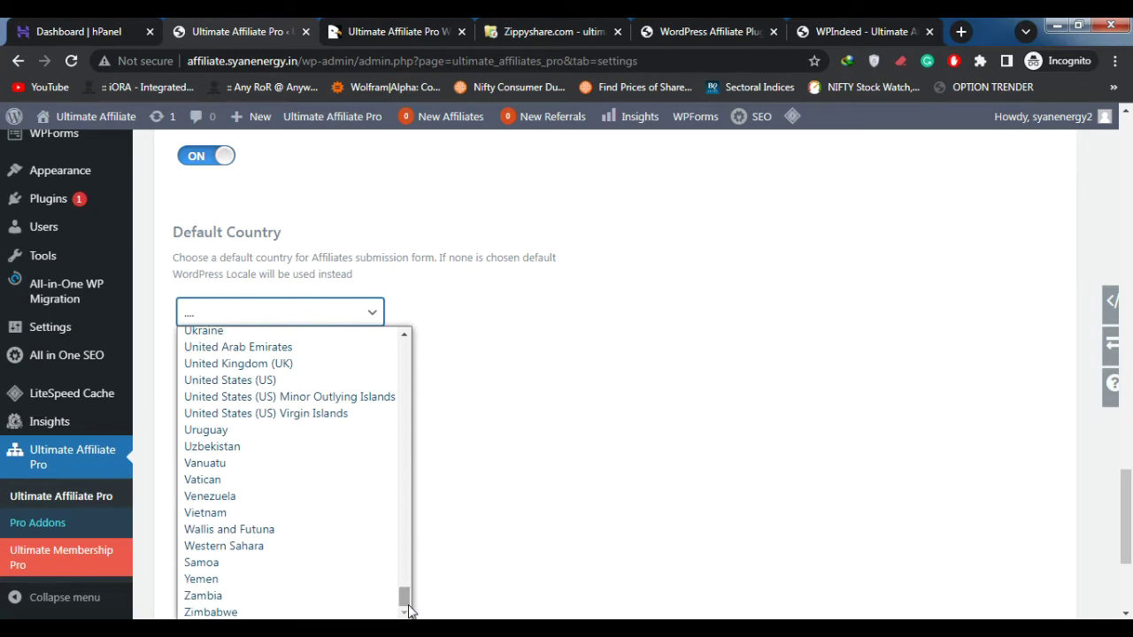
click(232, 386)
click(731, 481)
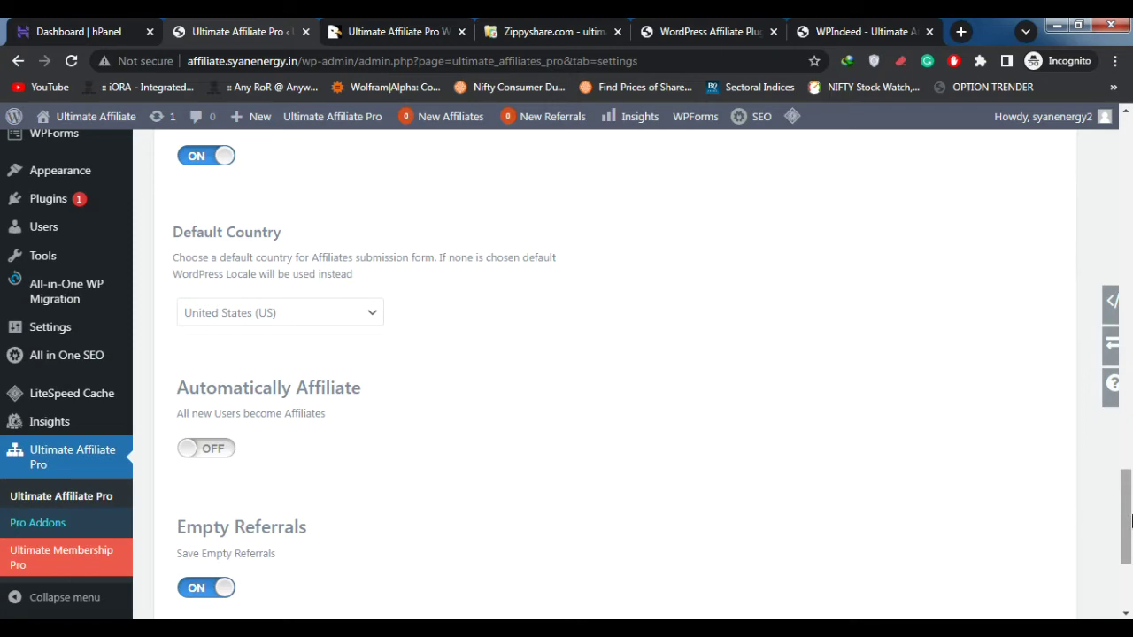
scroll(1130, 521, down, 2)
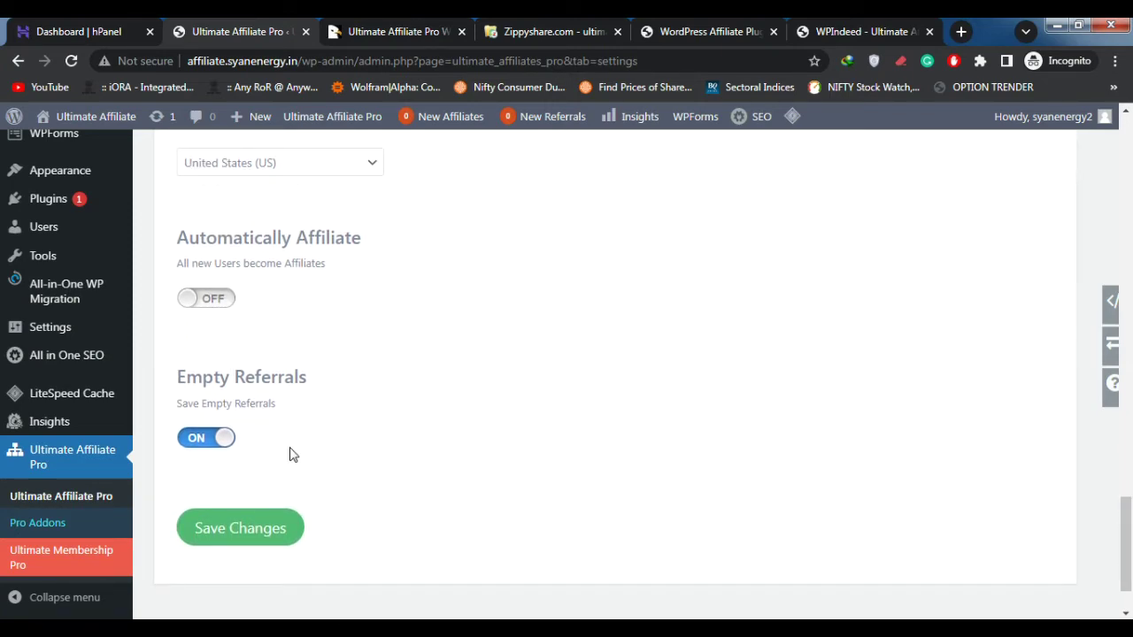
click(267, 536)
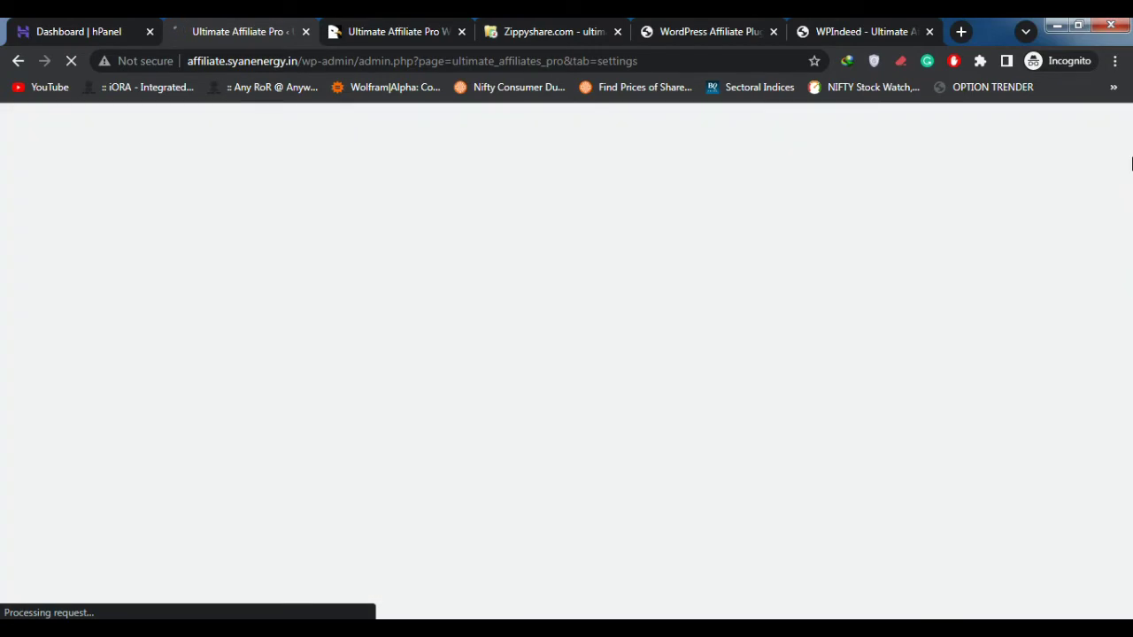
- Switch to the plugin's CodeCanyon page and review its migration features and account page templates
click(707, 27)
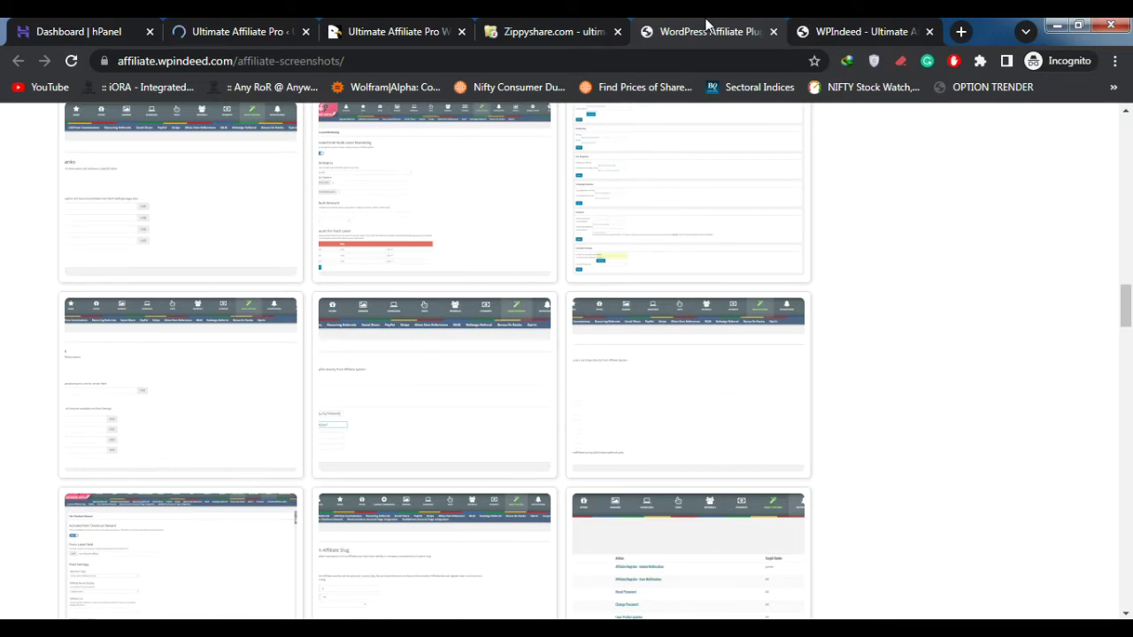
click(393, 32)
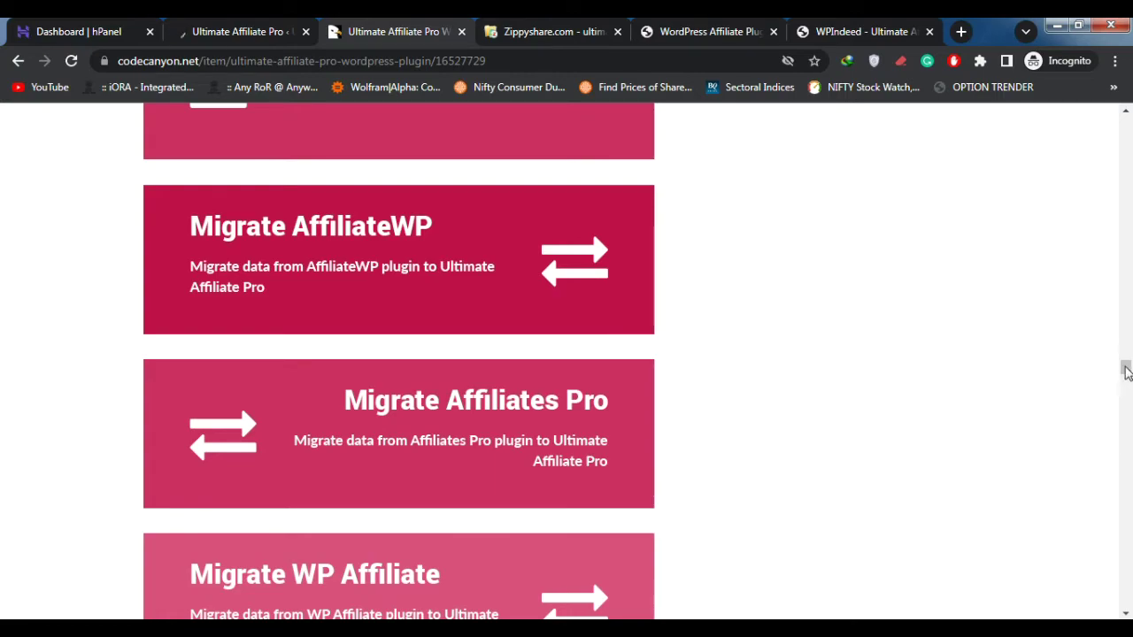
drag(1125, 370, 1126, 412)
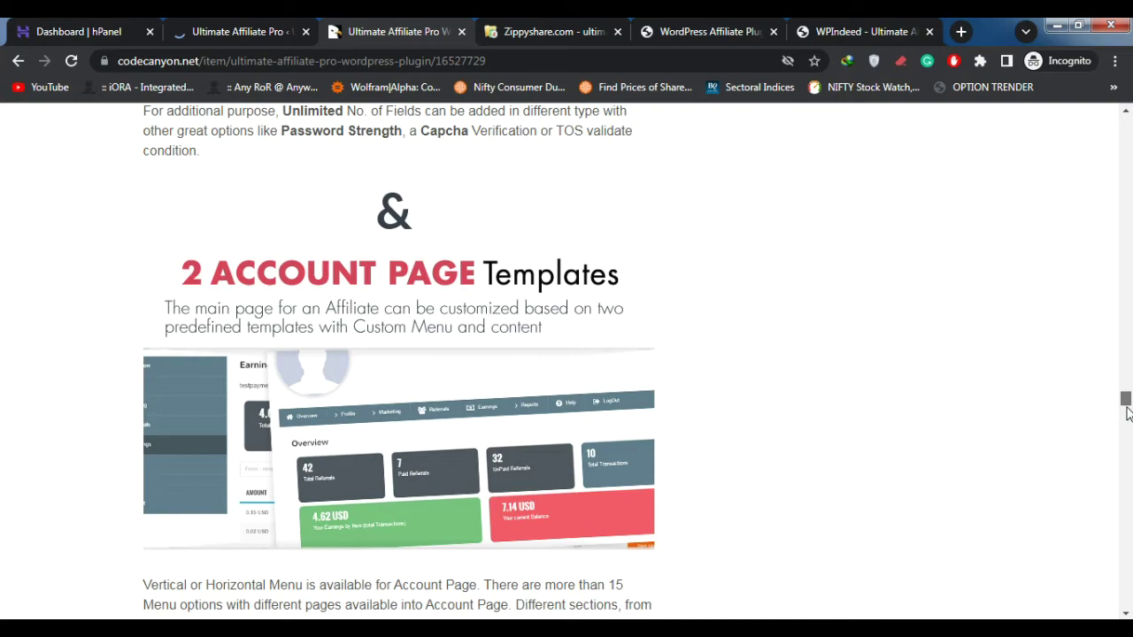
- Review the plugin's requirements on the CodeCanyon page, return to the WordPress admin and view the Clicks section
drag(1125, 402, 1126, 459)
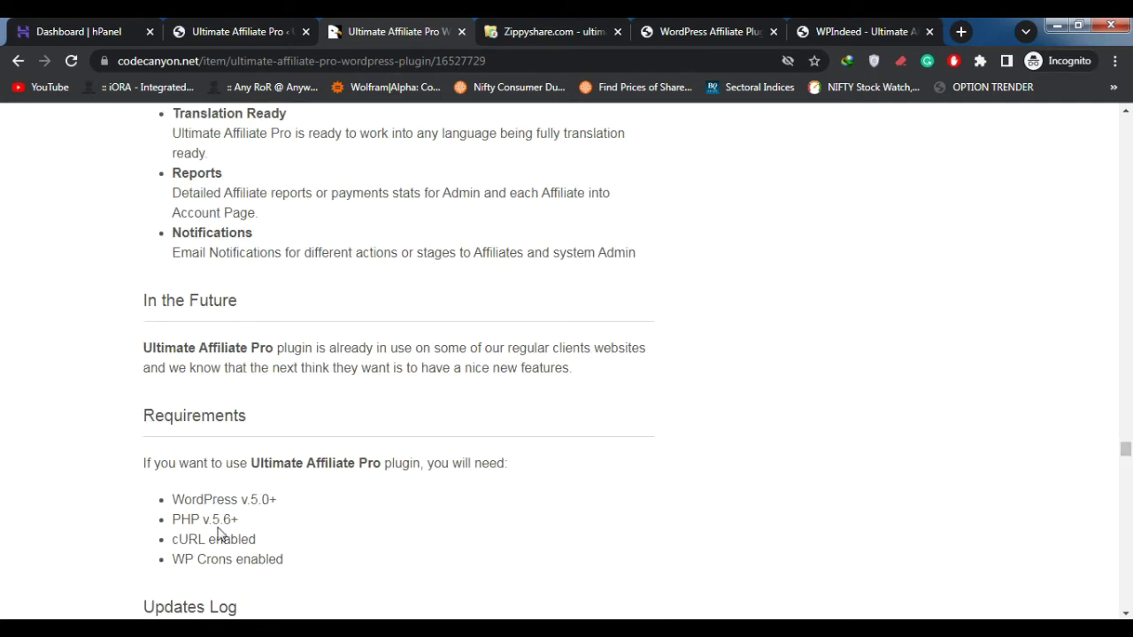
click(227, 27)
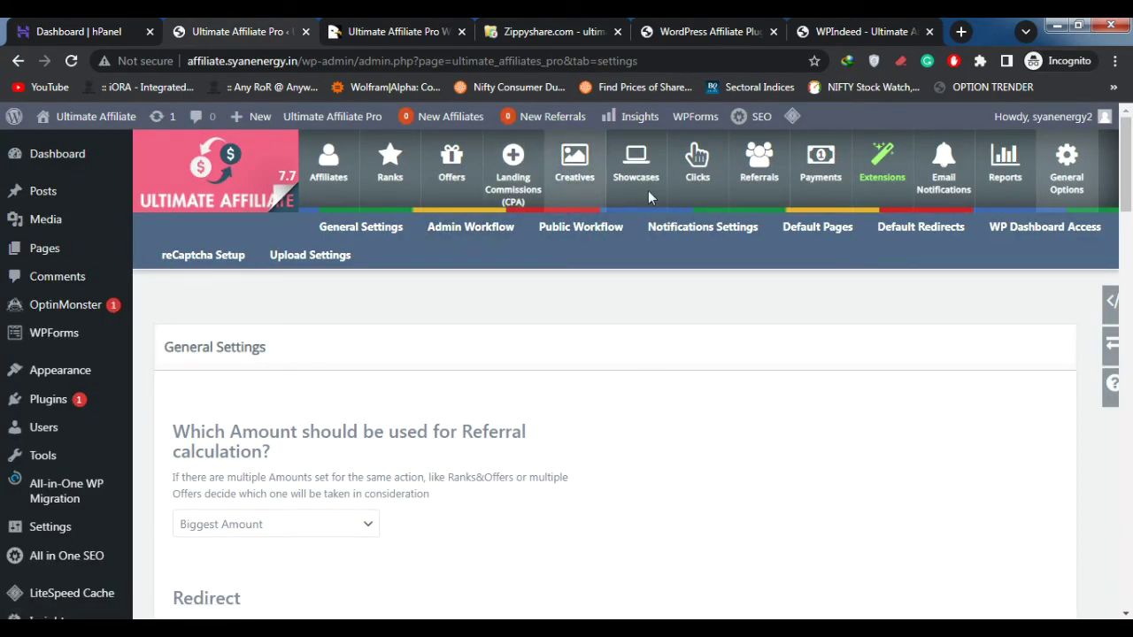
click(703, 187)
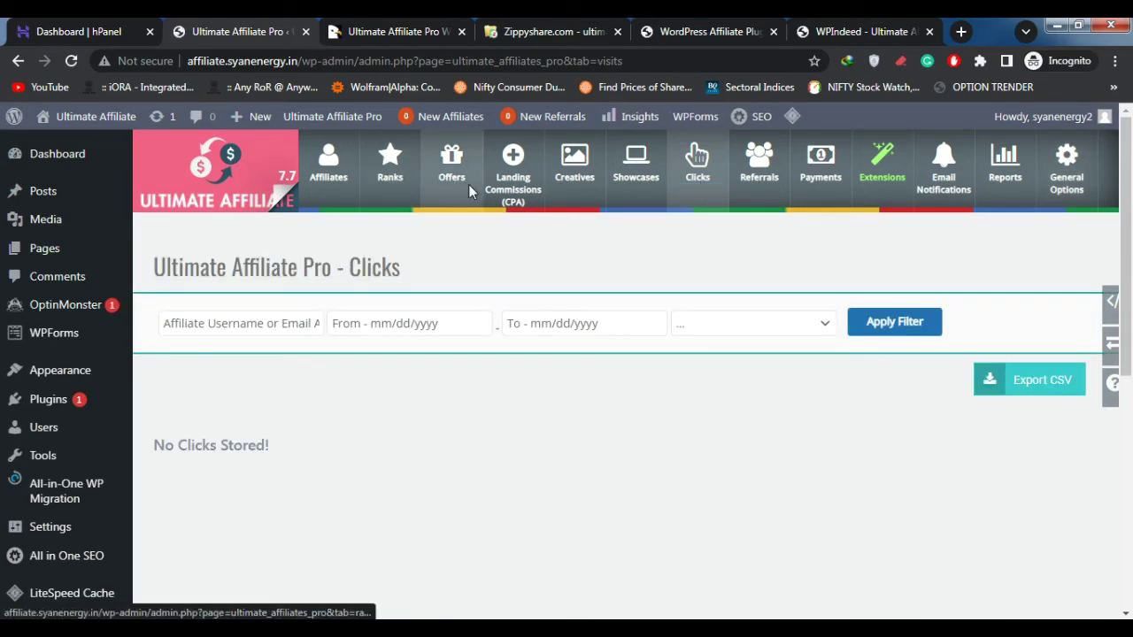
- Look through the demo banners in the Creatives section and select Demo Banner 1
click(567, 184)
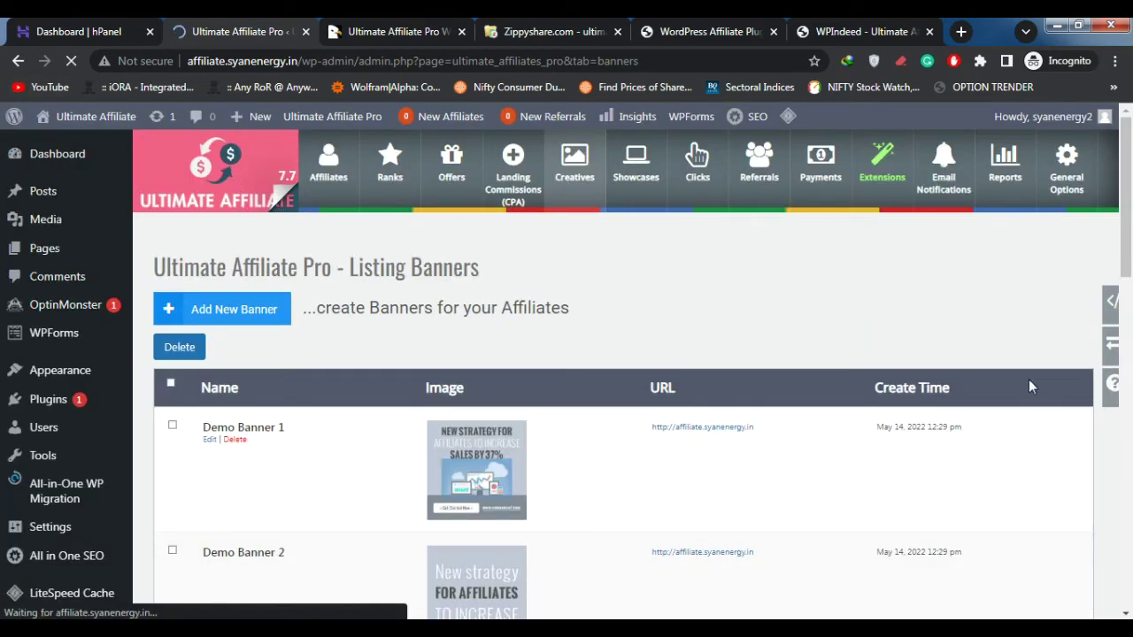
drag(1130, 228, 1127, 426)
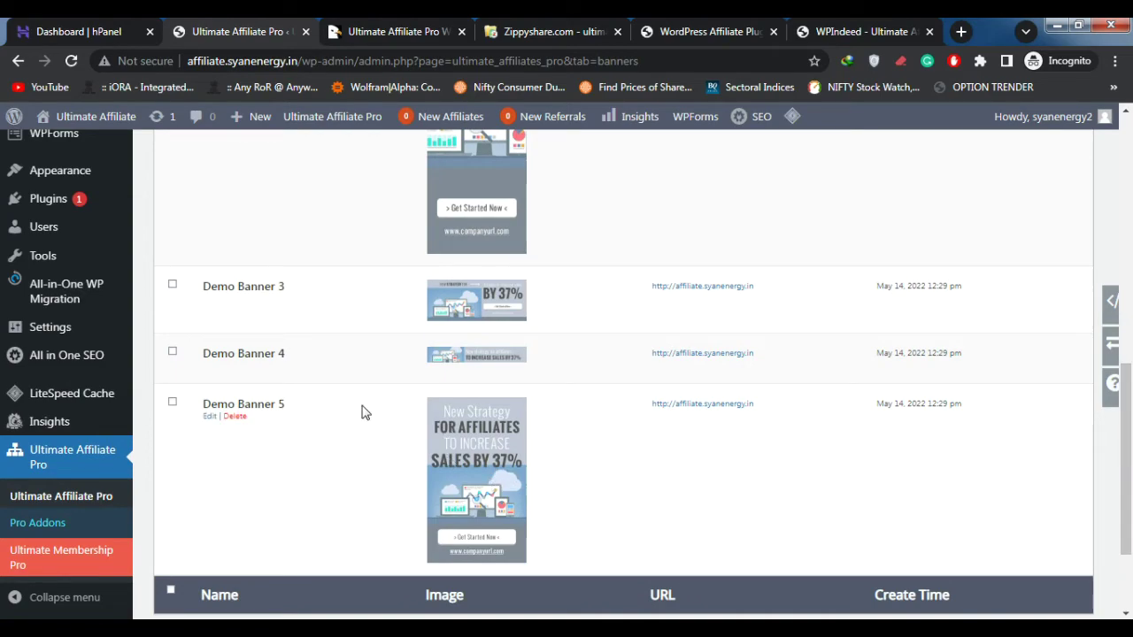
scroll(541, 263, up, 10)
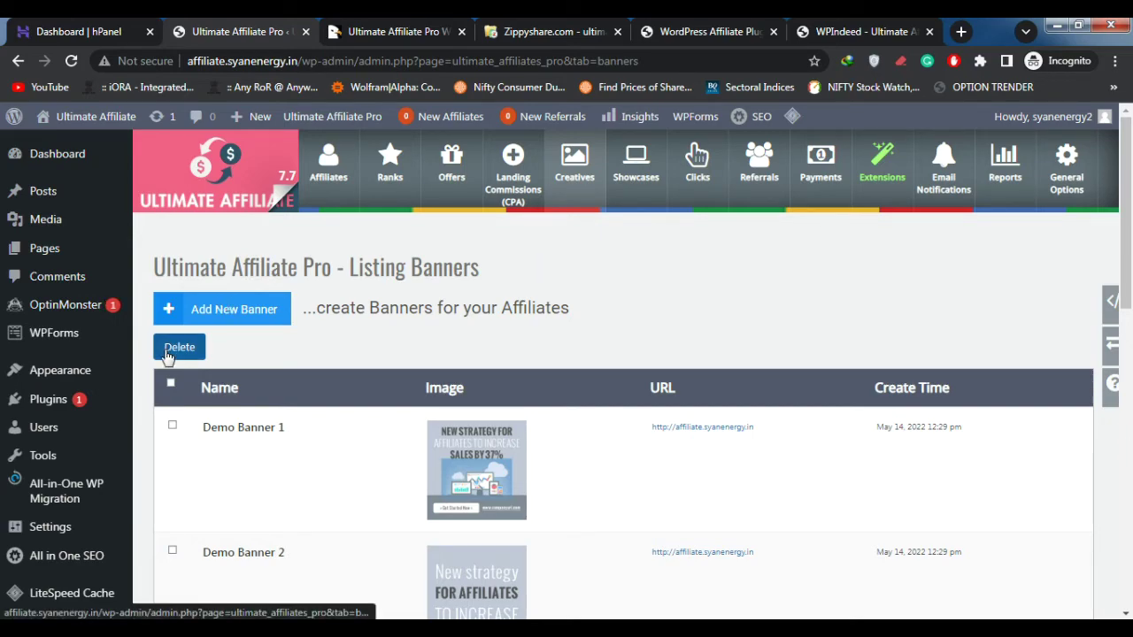
click(172, 427)
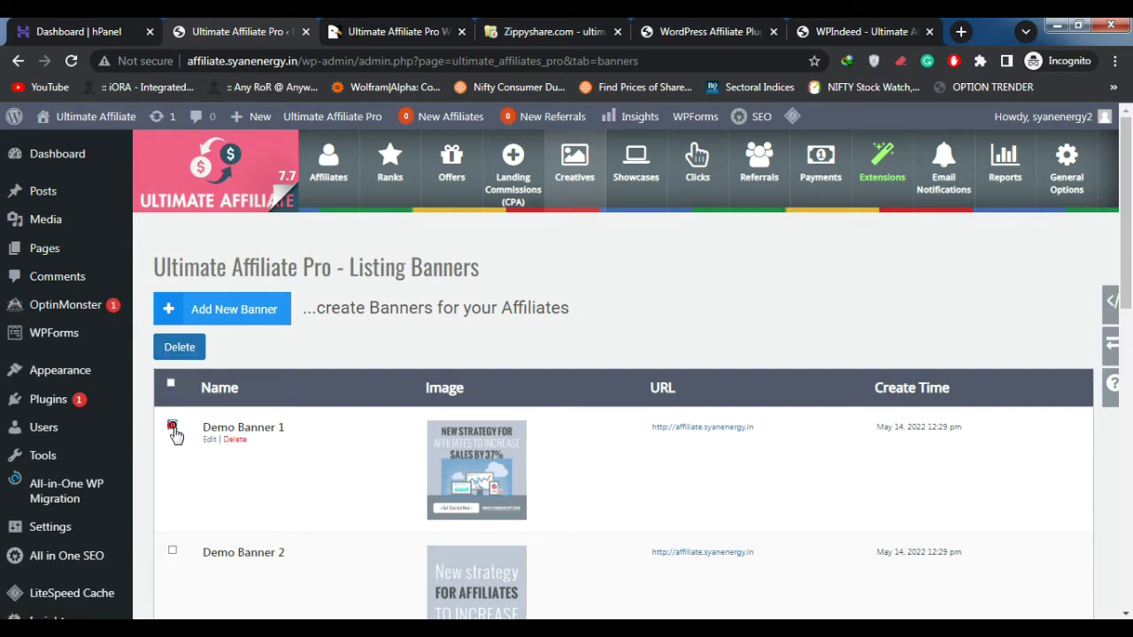
click(584, 317)
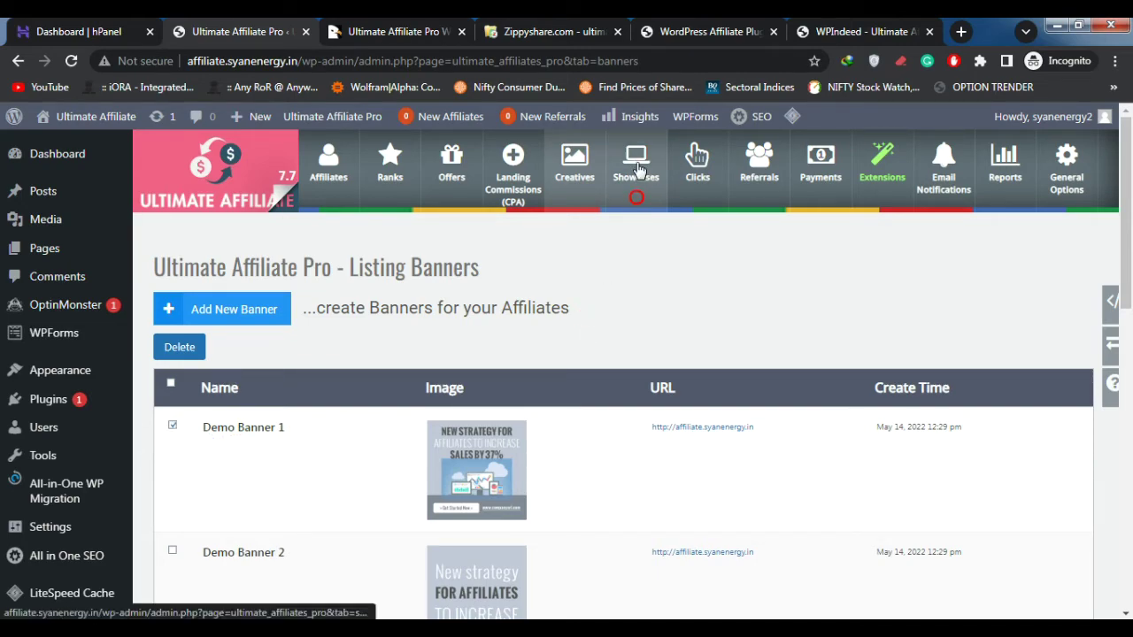
- Examine the Front-End Showcases options and check the Clicks section again
click(637, 165)
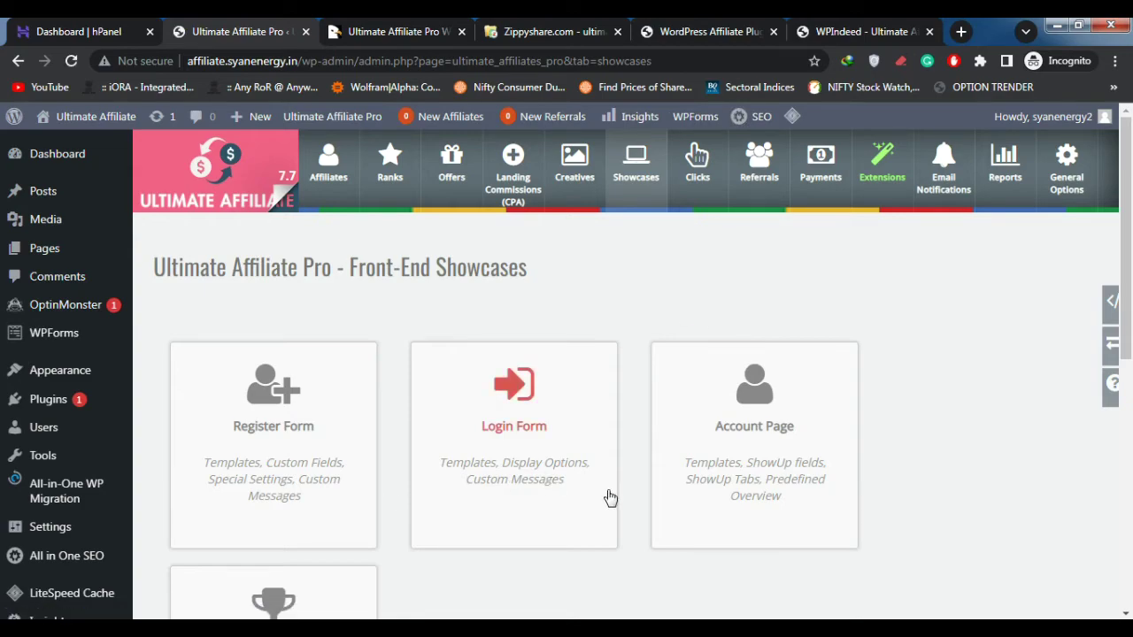
scroll(1131, 336, down, 2)
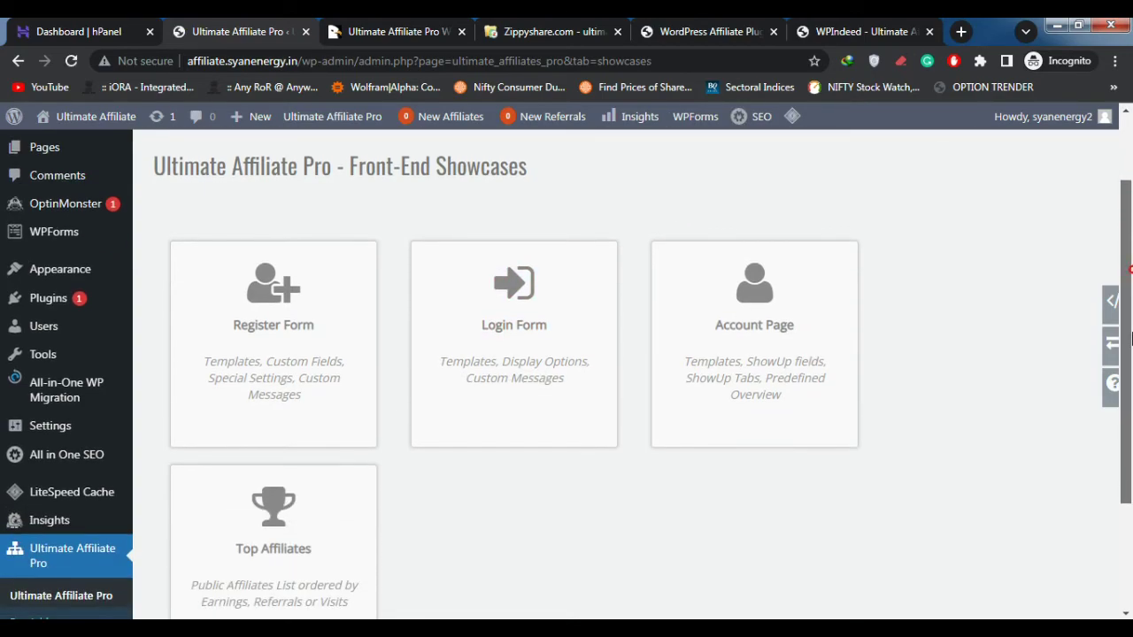
scroll(1131, 336, down, 1)
scroll(1131, 265, up, 3)
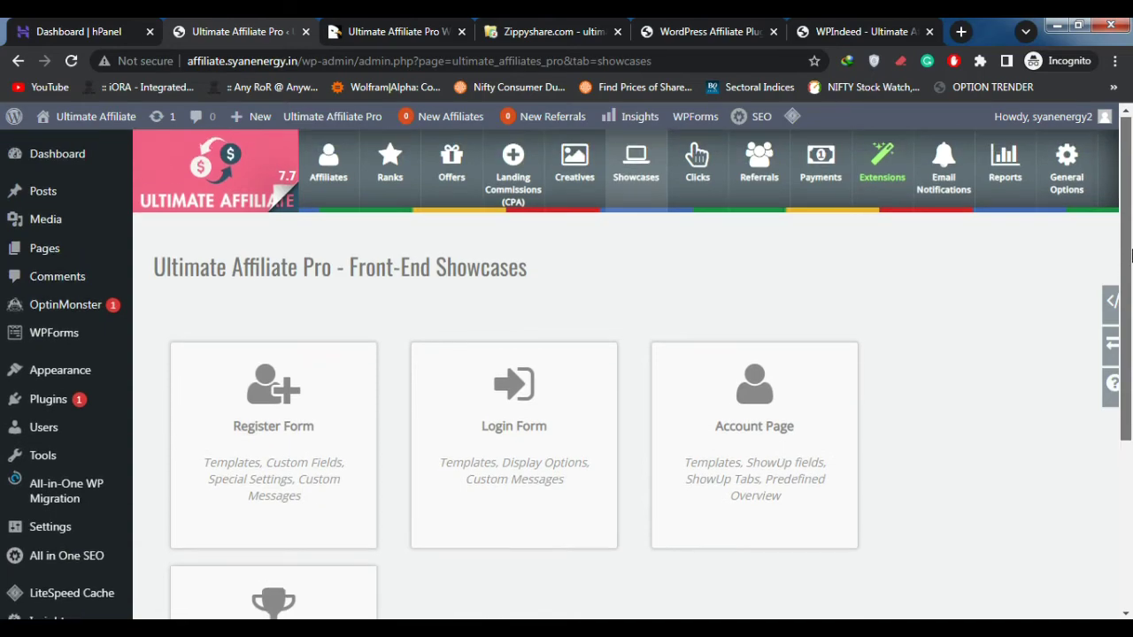
click(704, 168)
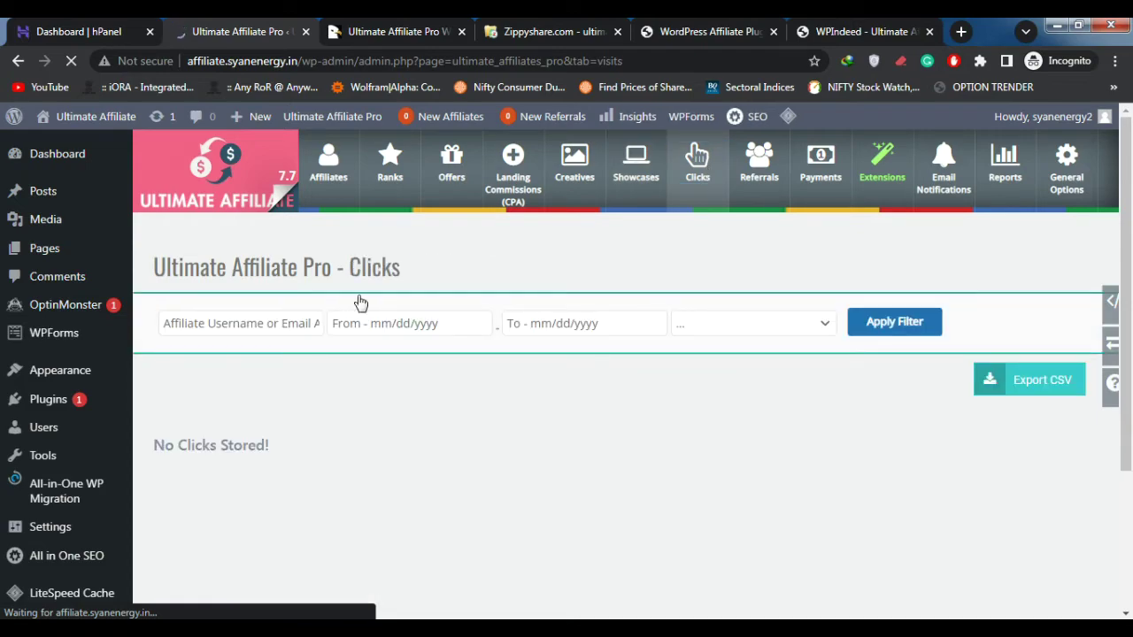
- Start a new Landing Commission (CPA) shortcode and set its Commission Price to 0.10 USD
click(518, 183)
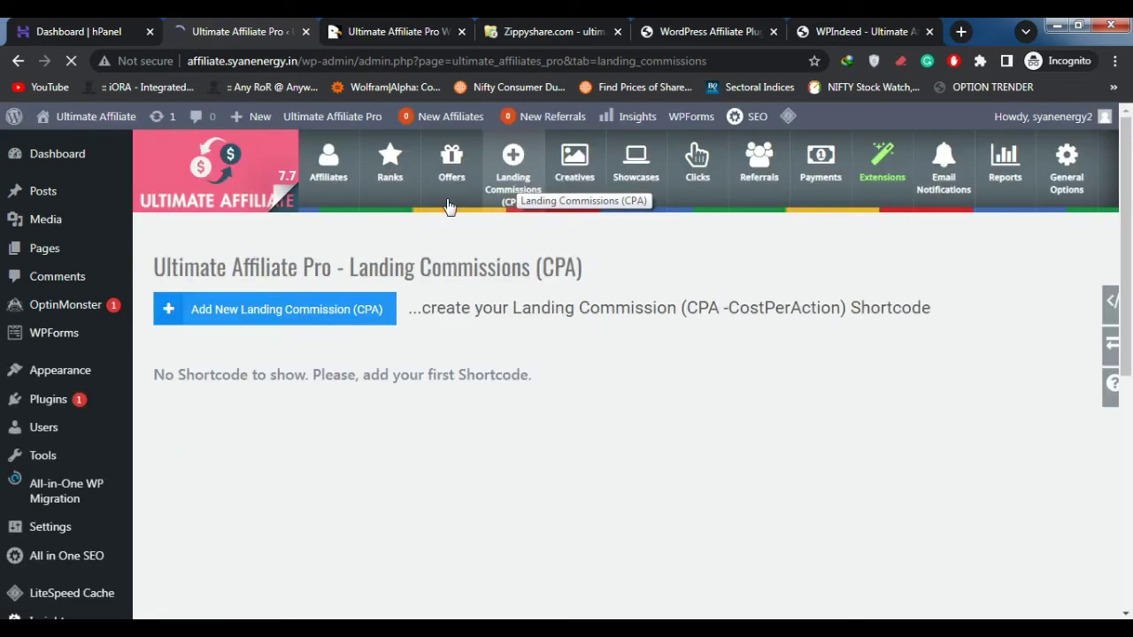
click(314, 316)
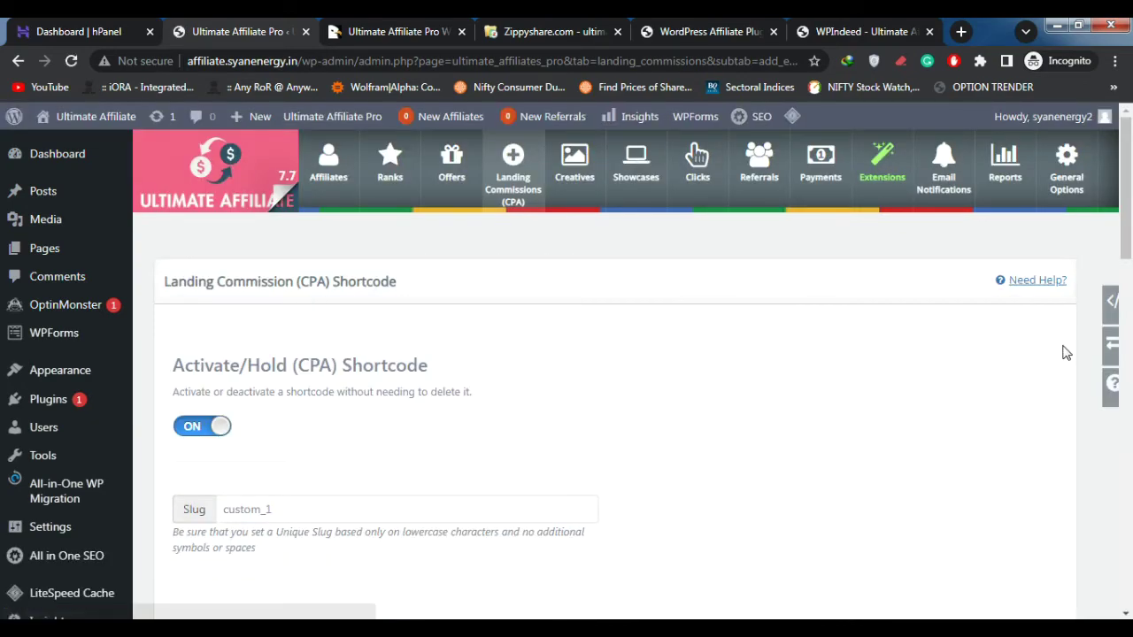
drag(1129, 202, 1126, 301)
scroll(1126, 301, down, 1)
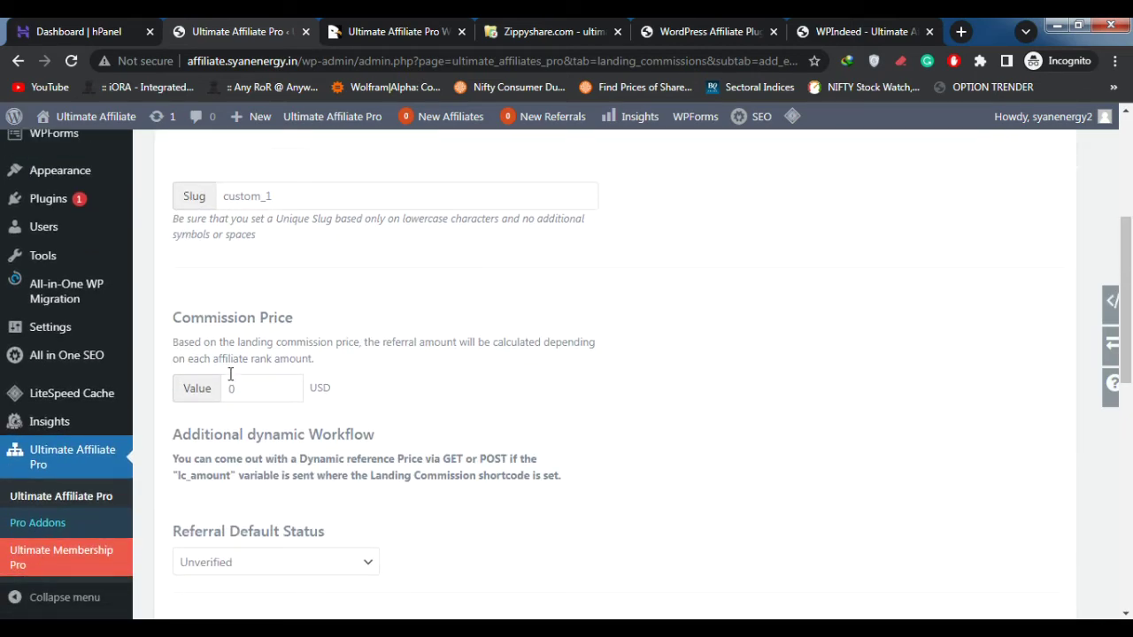
click(252, 390)
click(494, 394)
click(261, 381)
double_click(256, 388)
click(261, 372)
click(569, 396)
- Check the Referral Default Status options, keep Unverified and save the landing commission
scroll(1130, 296, down, 2)
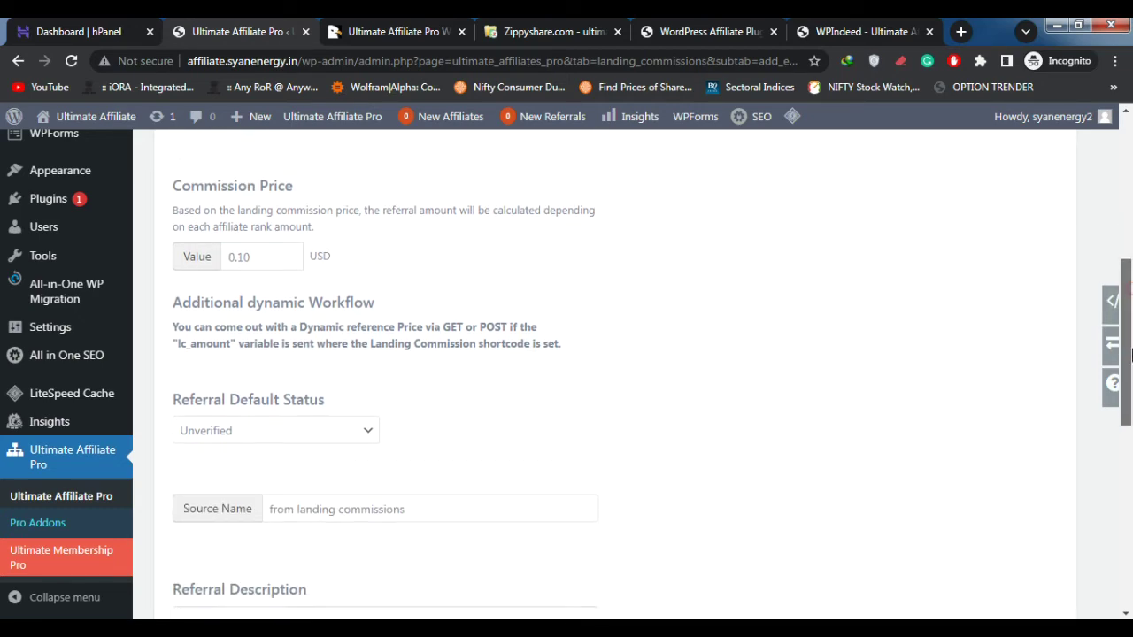
click(333, 370)
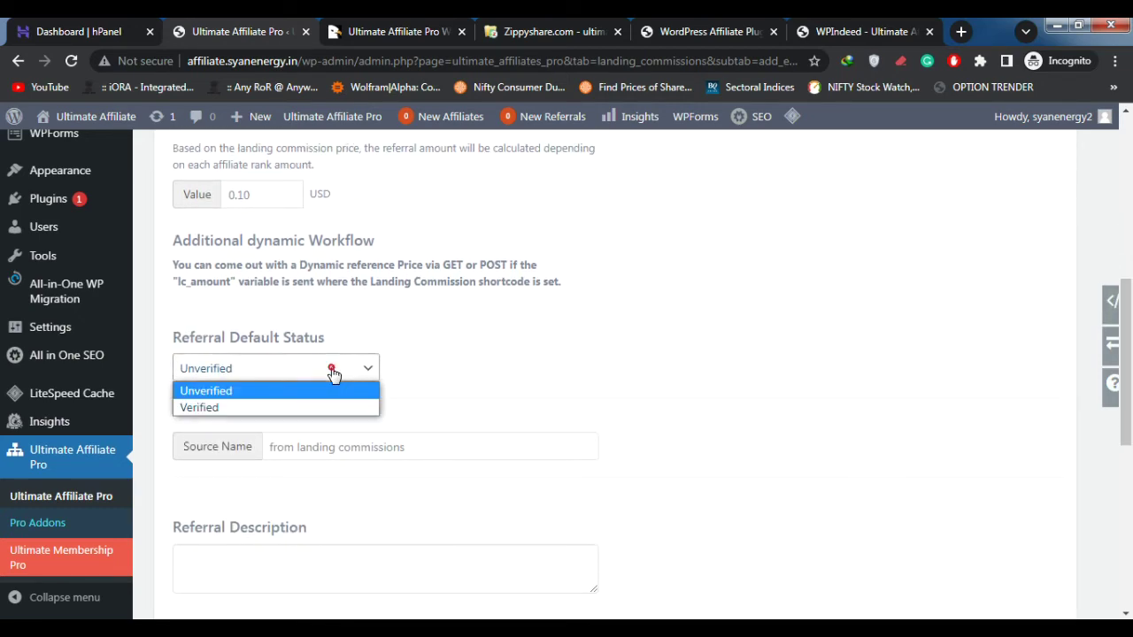
click(572, 381)
click(571, 382)
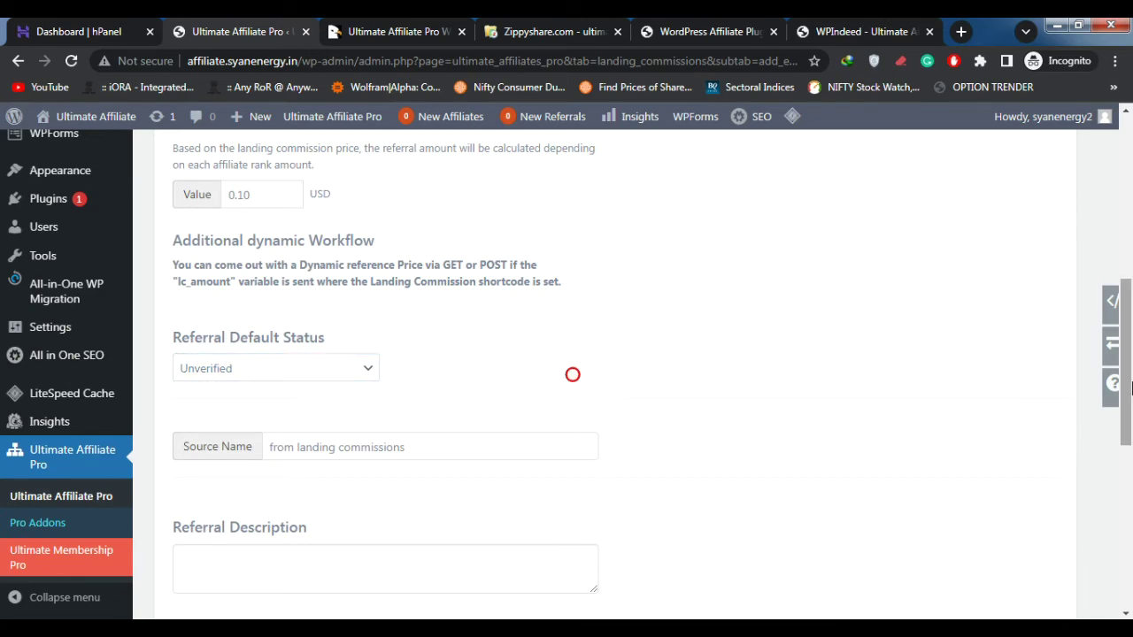
scroll(1130, 442, down, 2)
drag(1130, 443, 1130, 548)
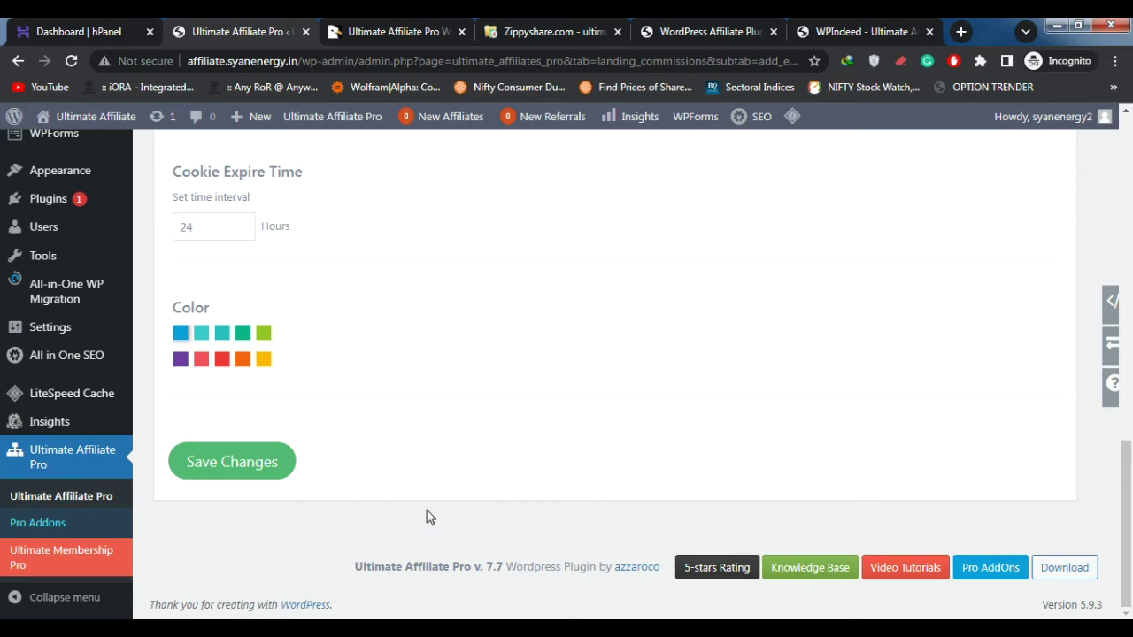
click(210, 463)
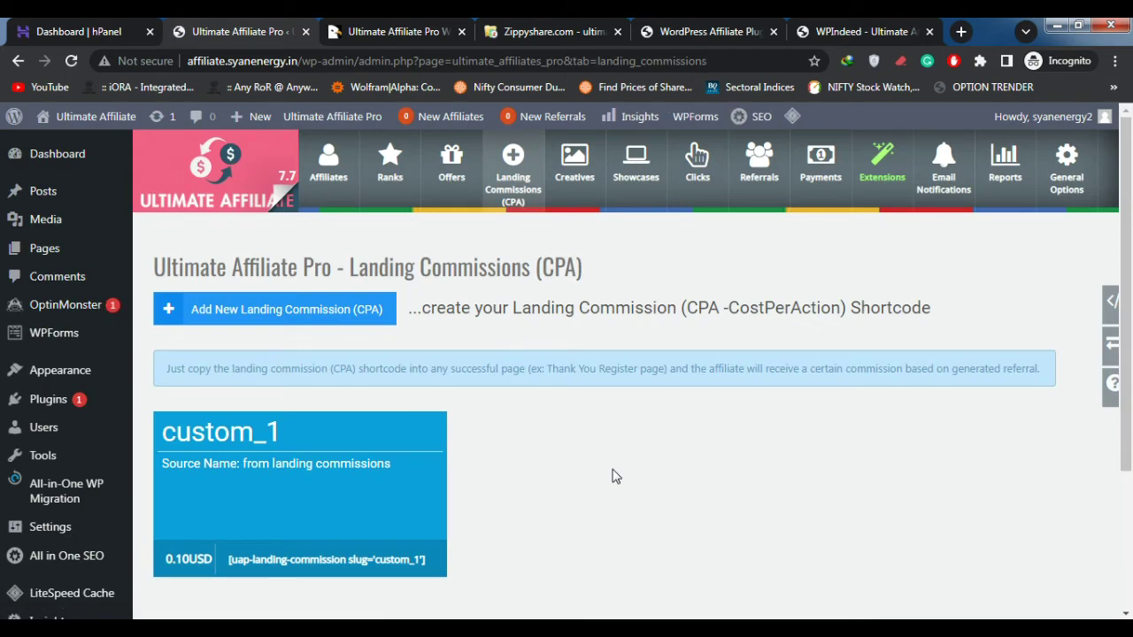
click(392, 32)
click(189, 25)
click(95, 24)
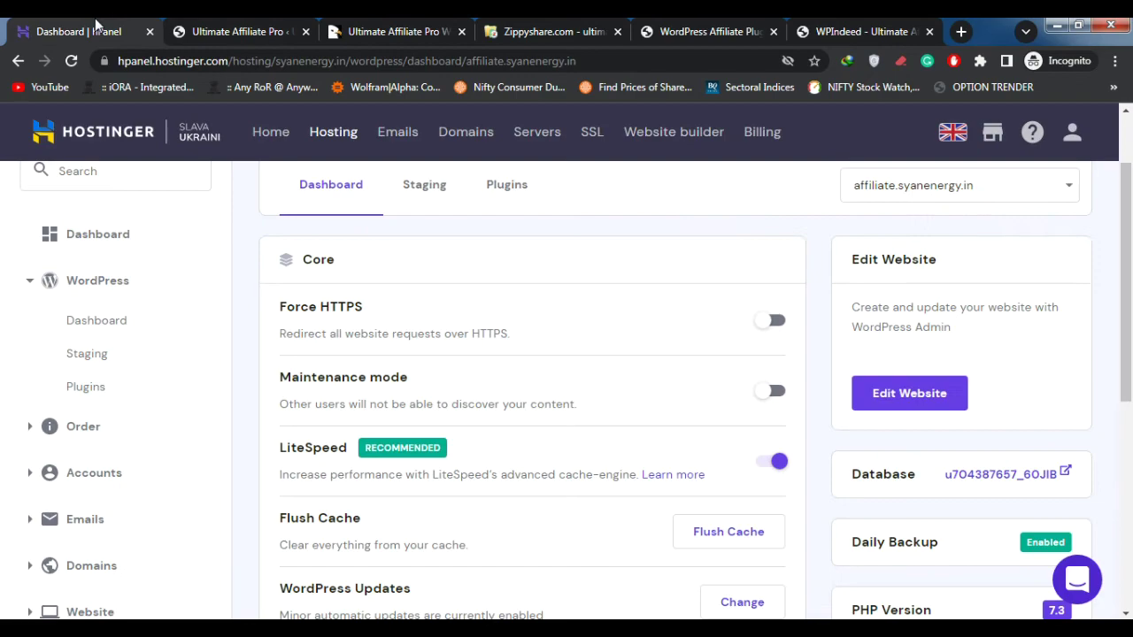
click(232, 26)
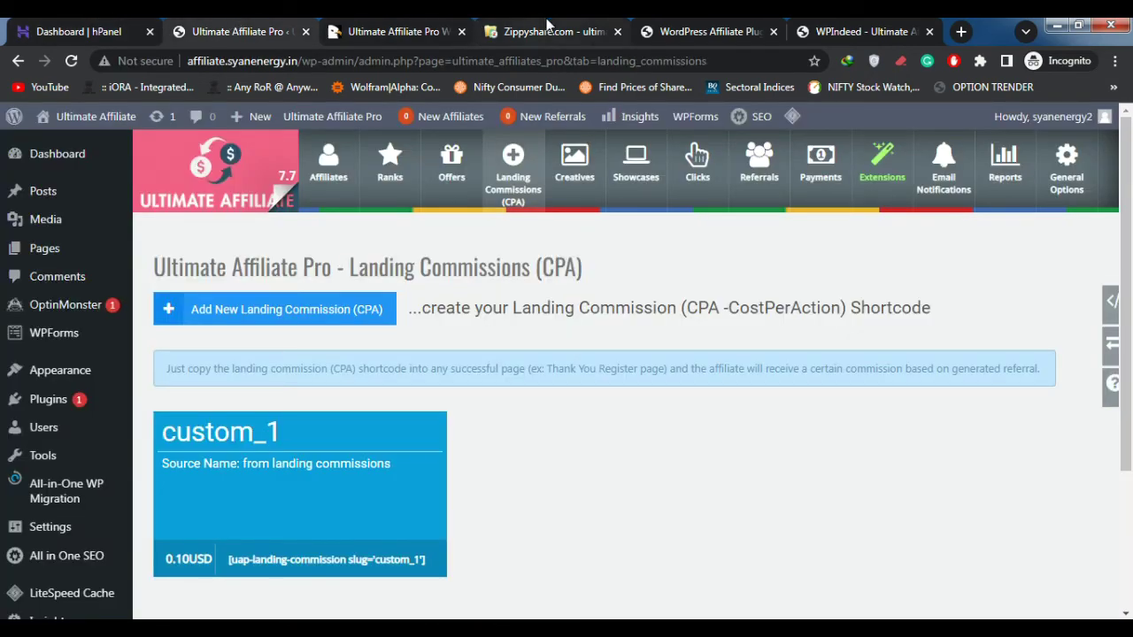
click(544, 26)
click(290, 26)
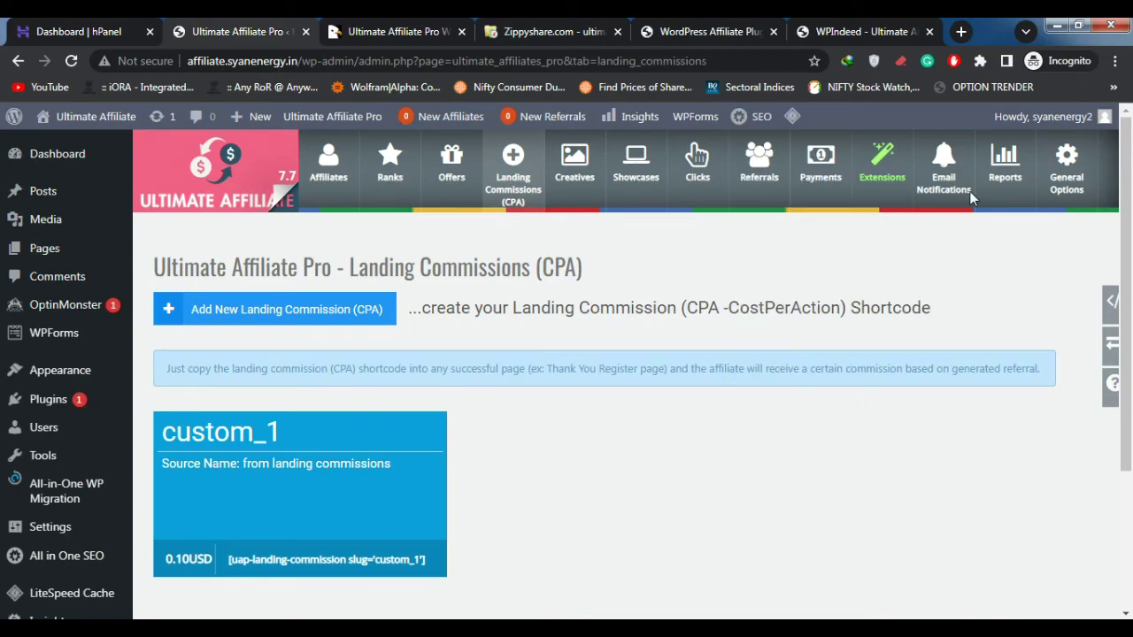
- View the Email Notifications list and look through the available plugin Extensions
click(944, 187)
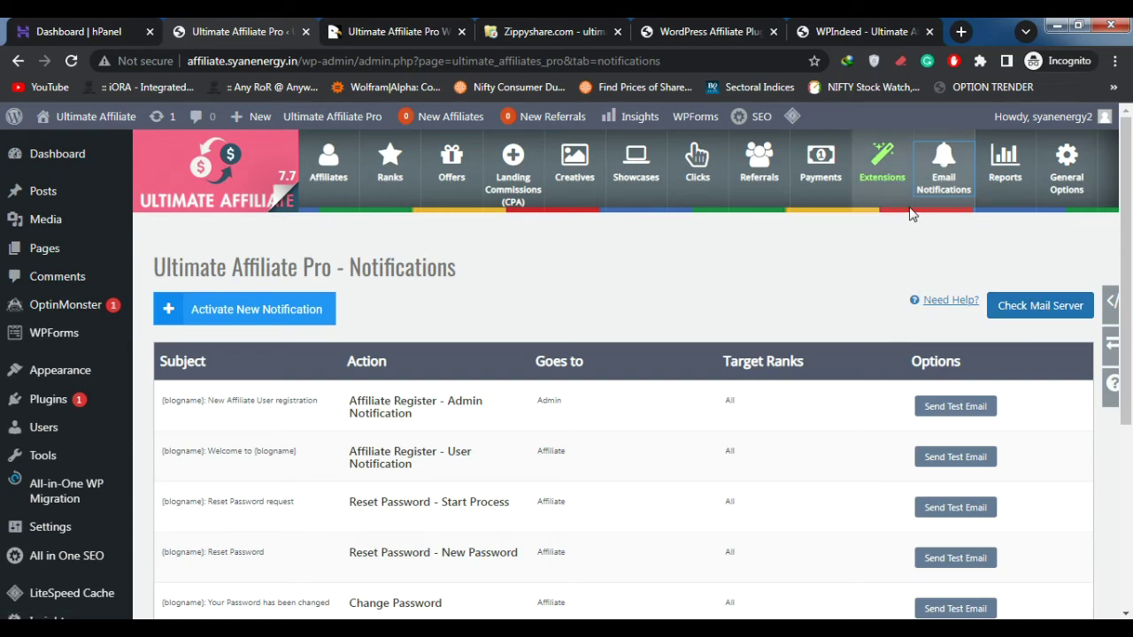
click(879, 168)
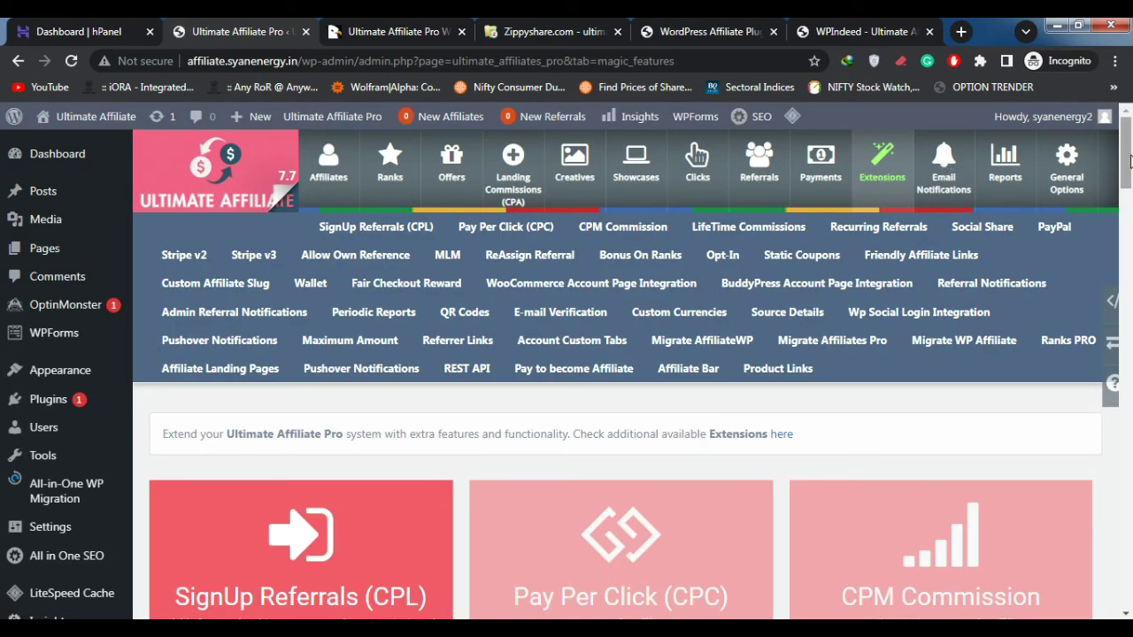
scroll(1128, 170, down, 1)
drag(1127, 158, 1127, 239)
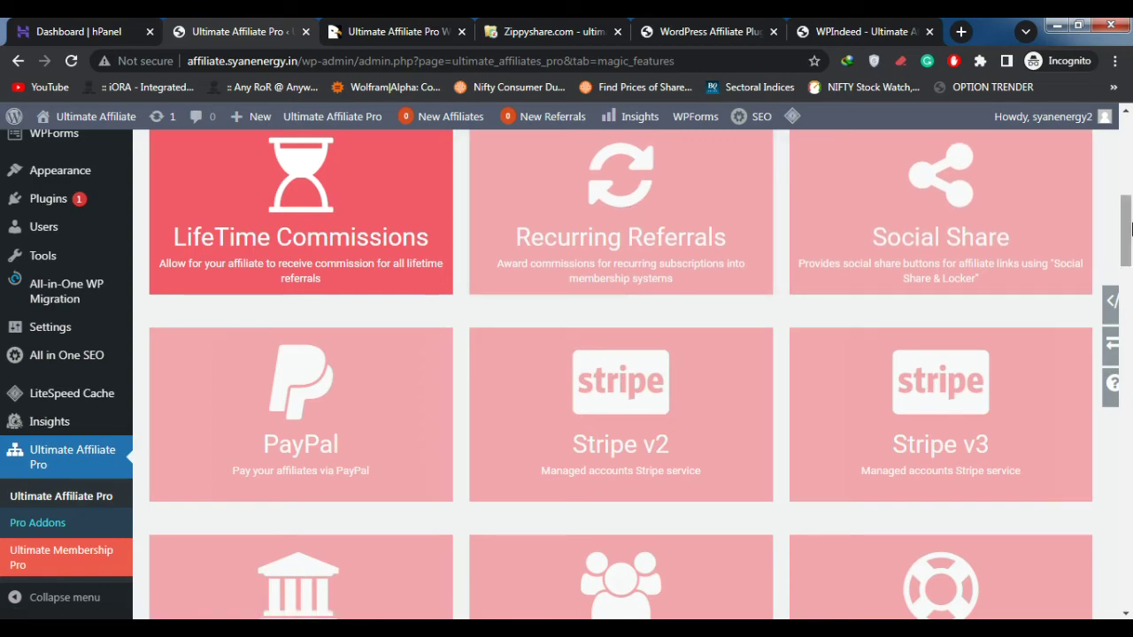
drag(1129, 232, 1126, 151)
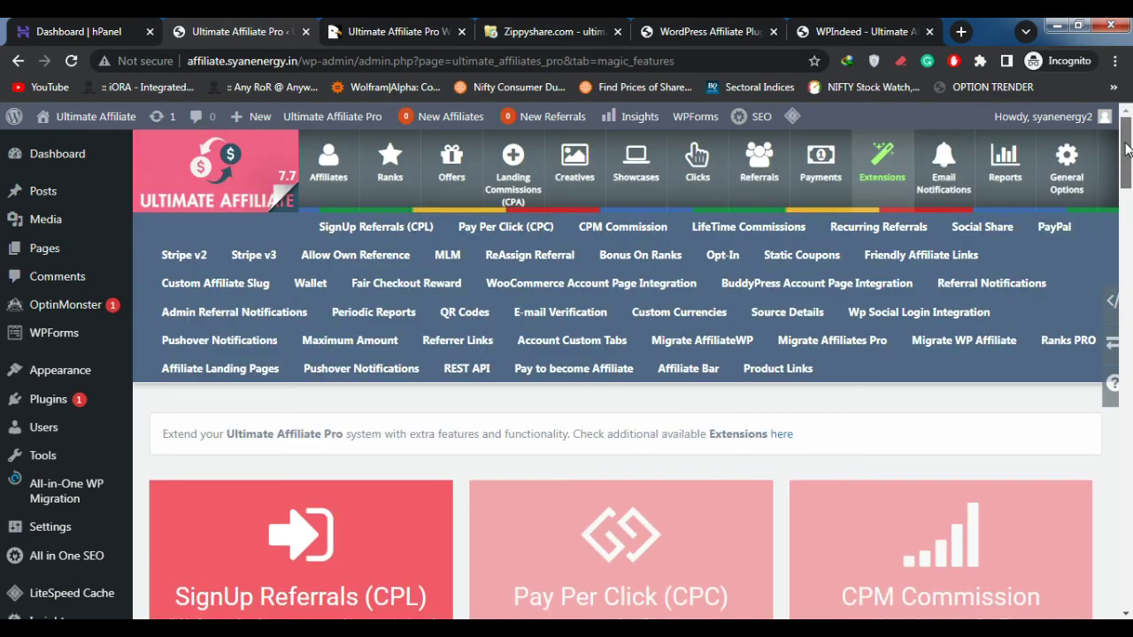
scroll(796, 354, down, 3)
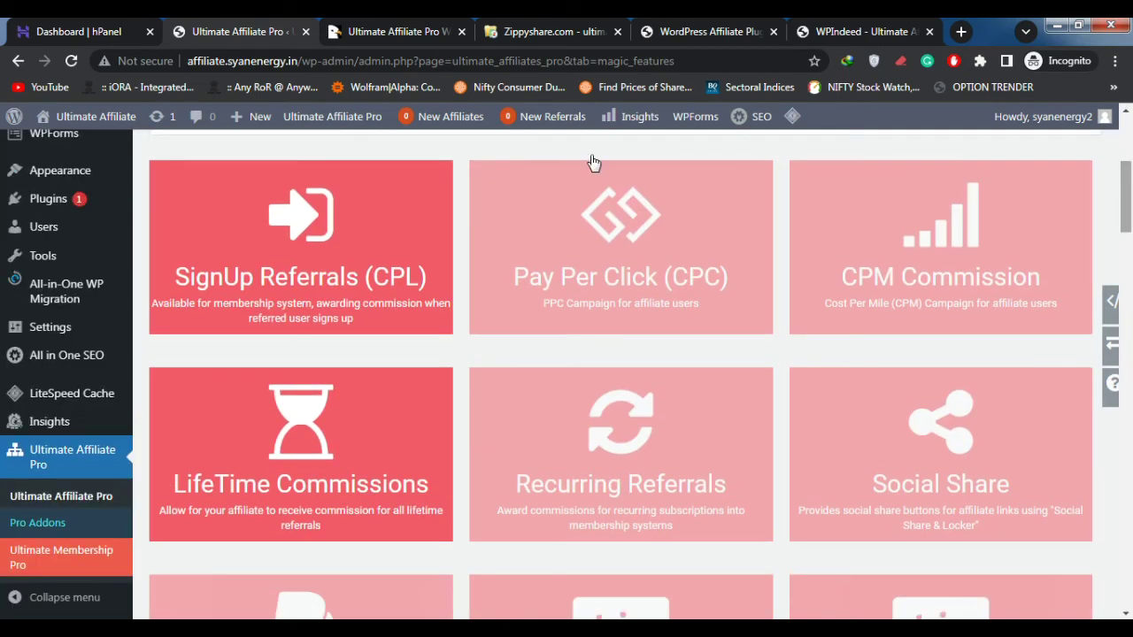
- Open the Pay Per Click (CPC) extension and activate the PayPerClick campaign
click(620, 239)
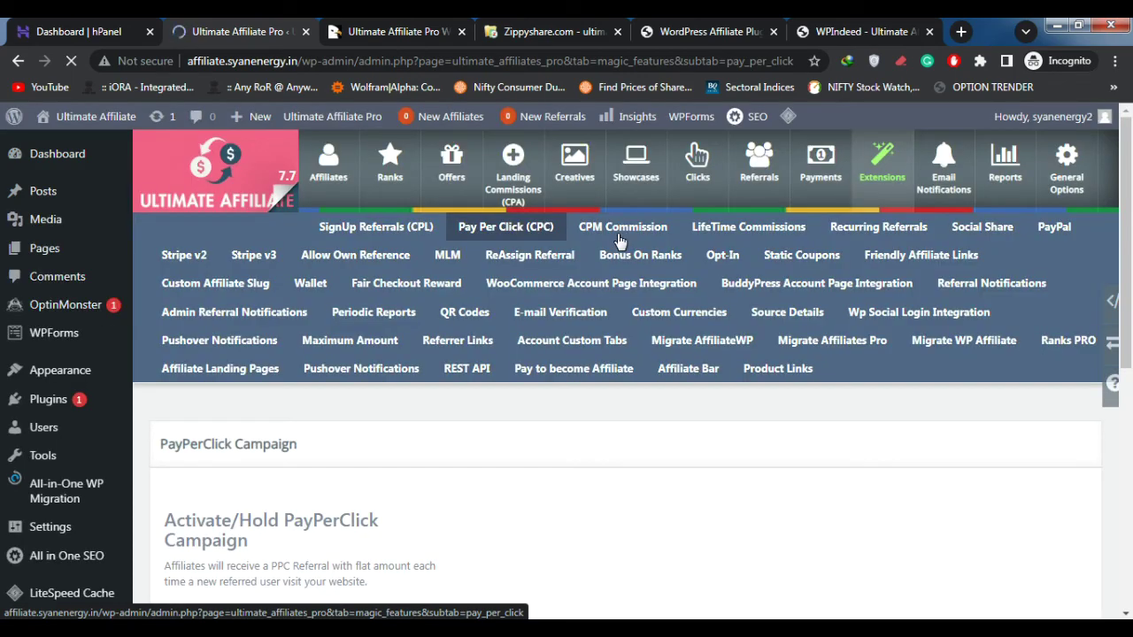
drag(1131, 284, 1116, 376)
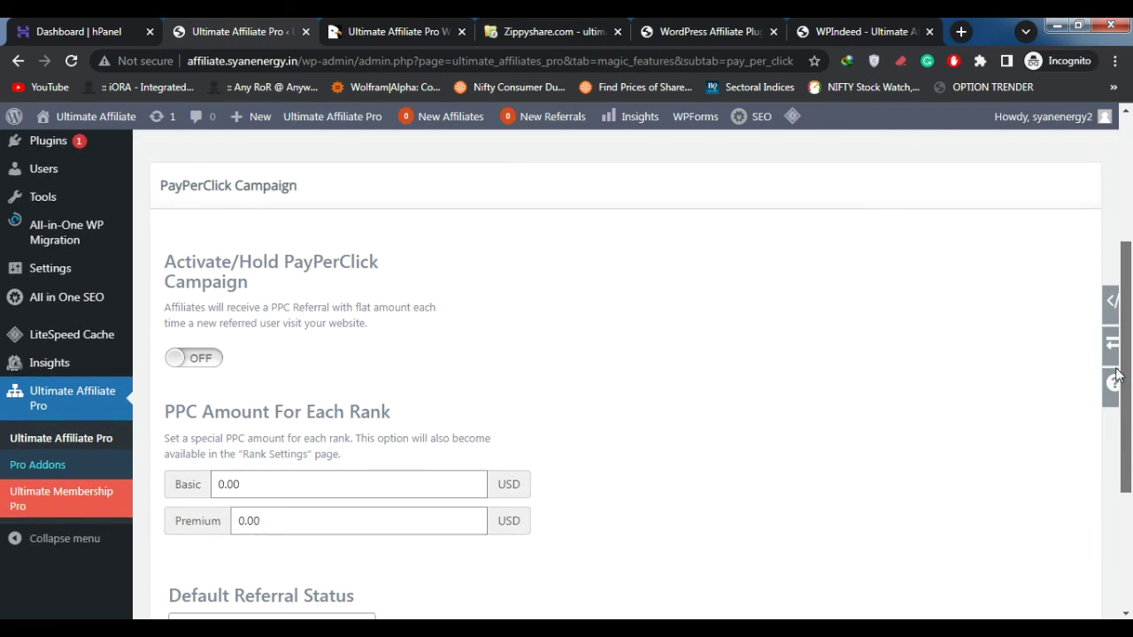
click(198, 360)
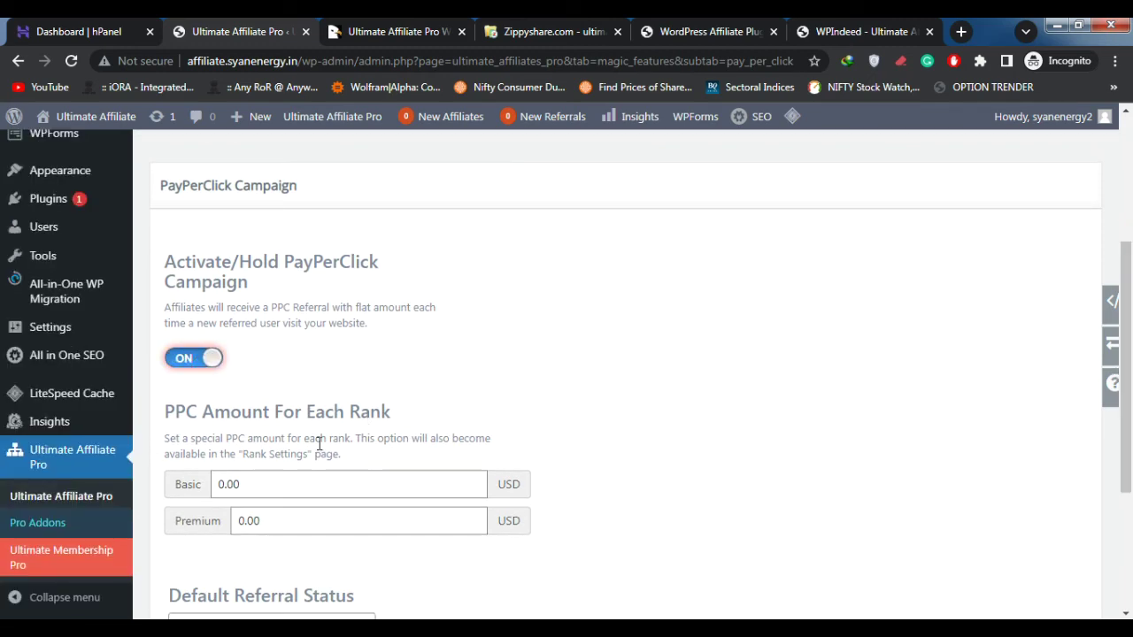
- Set the PPC amount to 0.10 USD for the Basic rank and 0.50 USD for the Premium rank
click(275, 482)
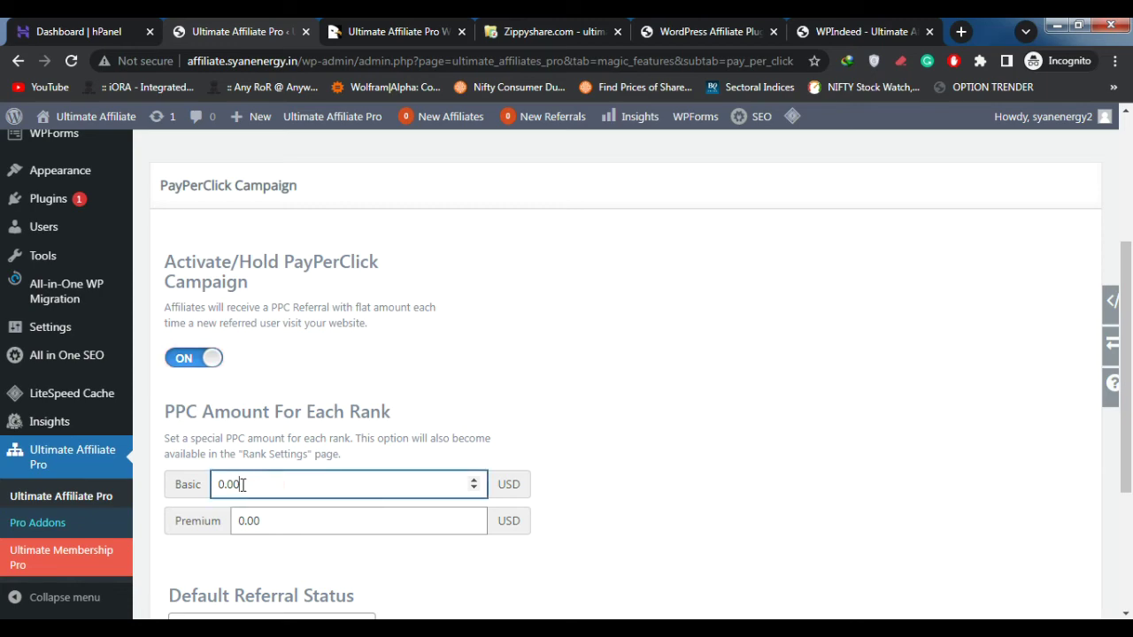
click(293, 523)
key(BackSpace)
key(BackSpace)
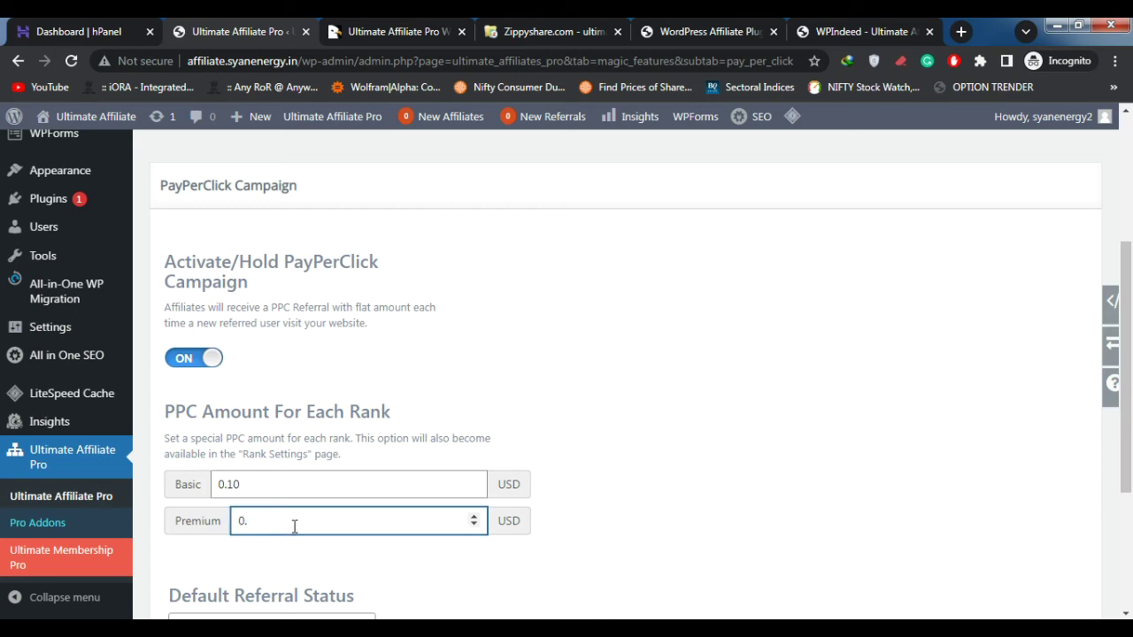
click(746, 552)
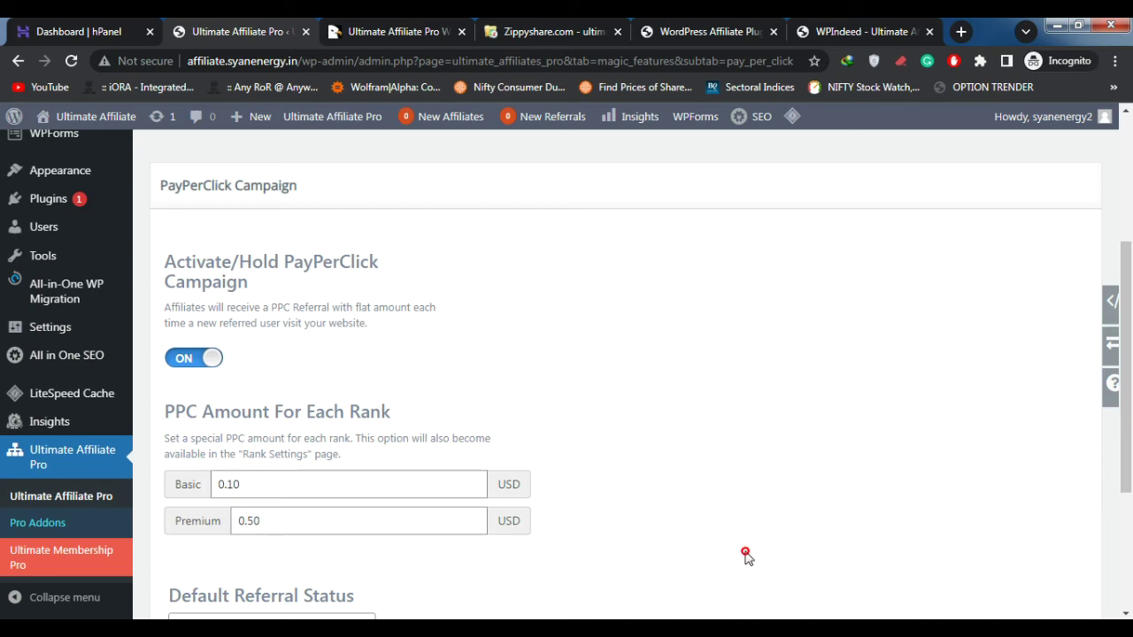
drag(1130, 318, 1129, 408)
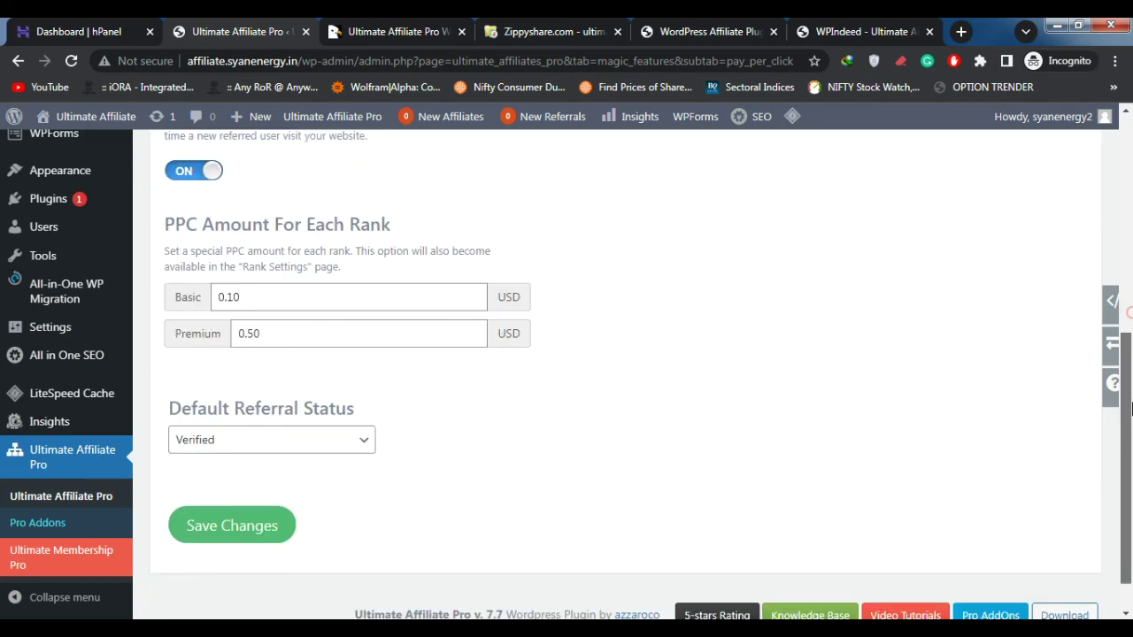
- Save the PayPerClick campaign settings and return to the Extensions overview to look at the available extensions
click(257, 528)
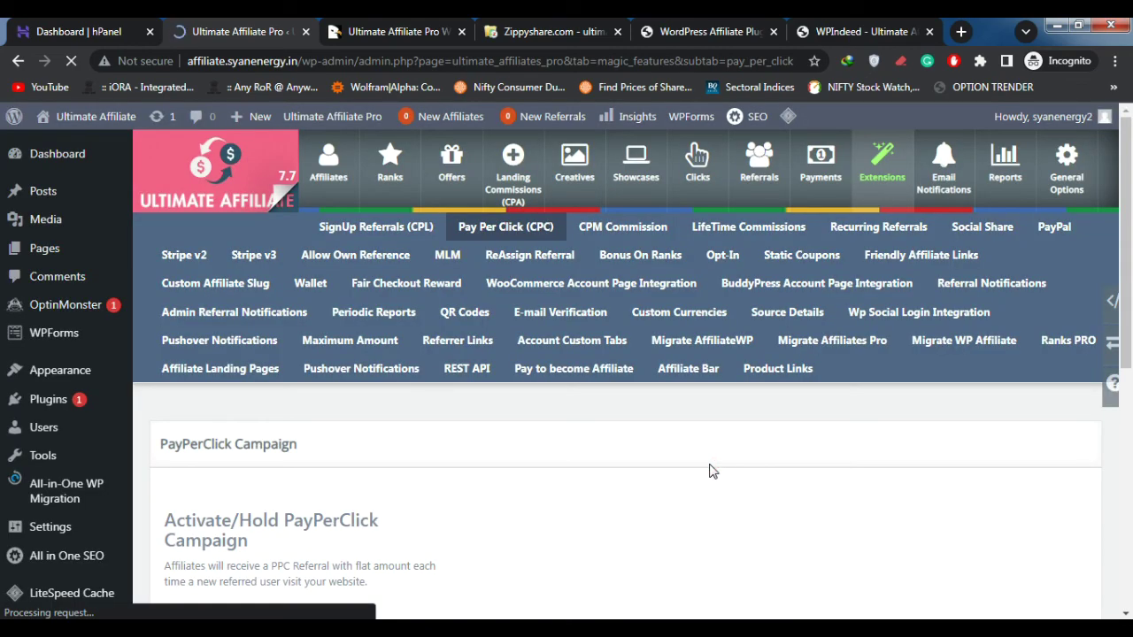
click(885, 181)
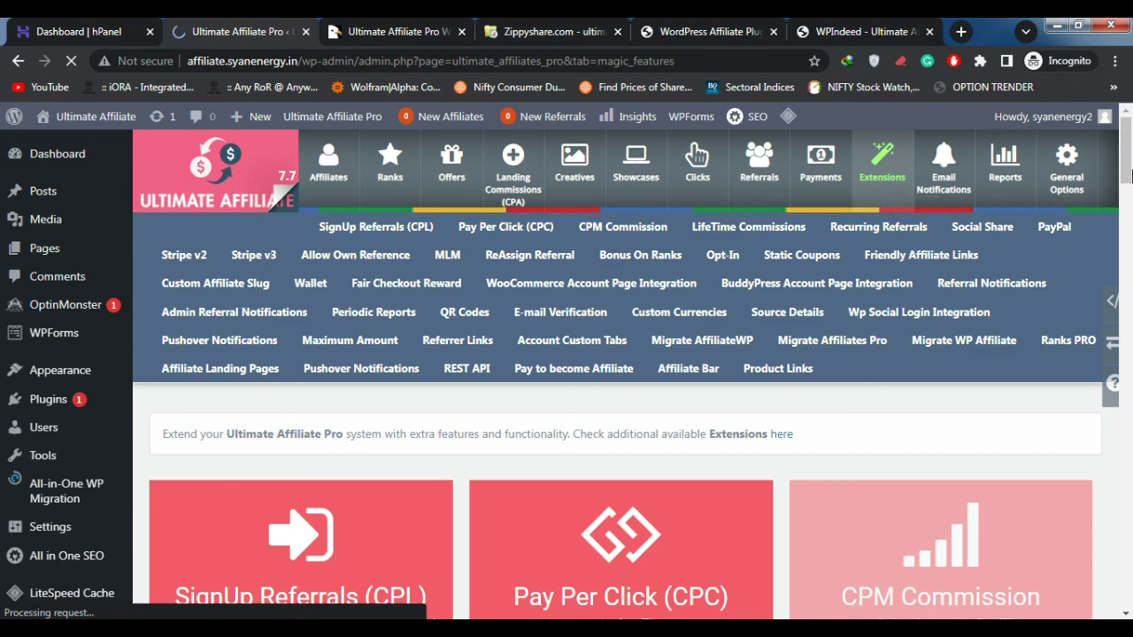
drag(1127, 175, 1127, 208)
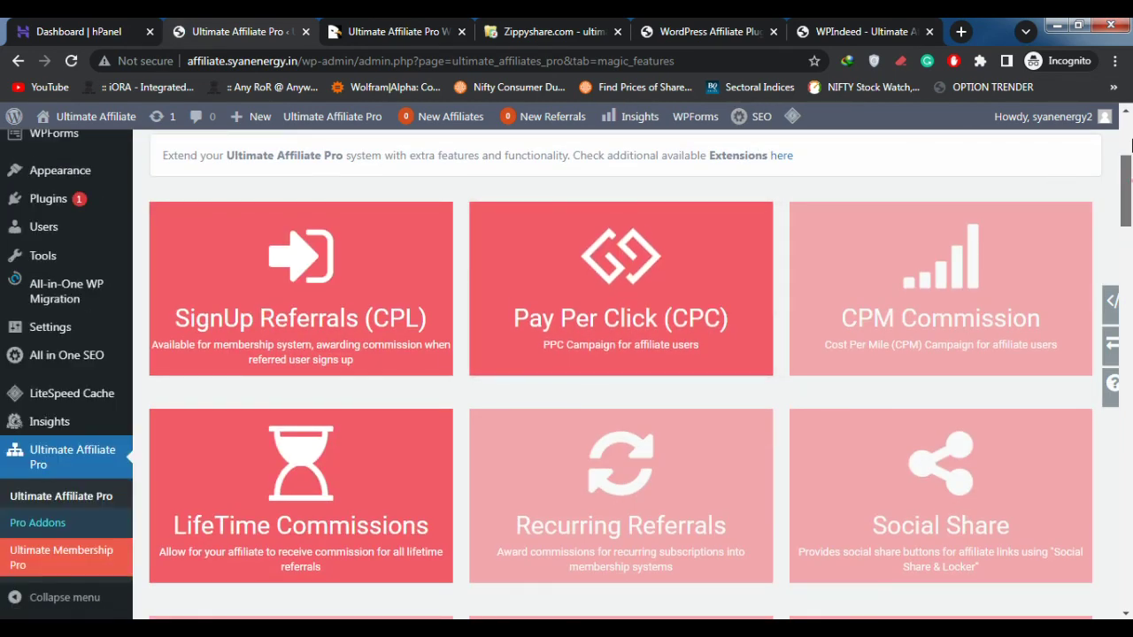
scroll(1131, 145, up, 3)
- Switch to the CodeCanyon page for Ultimate Affiliate Pro and view the item title and price at its beginning
click(398, 29)
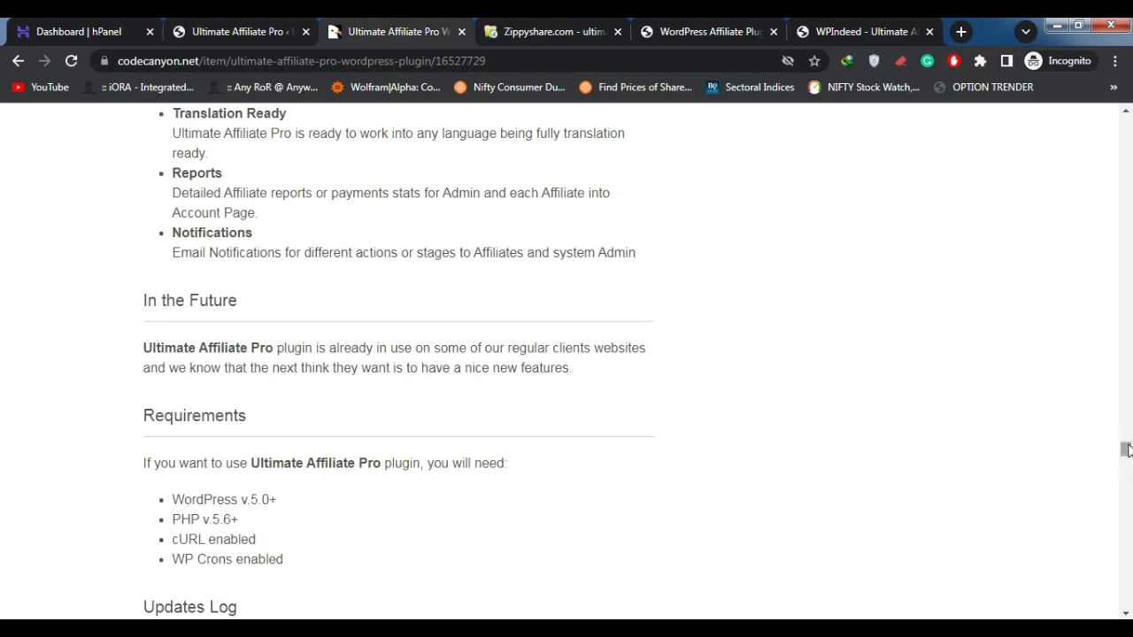
key(Home)
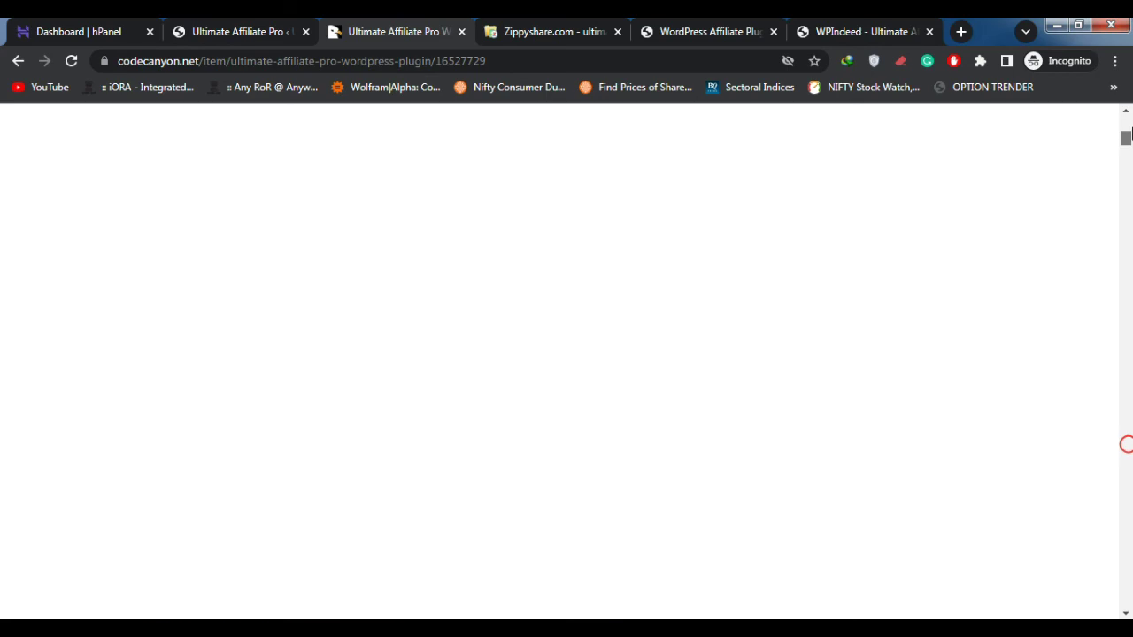
scroll(323, 376, down, 2)
scroll(323, 377, up, 1)
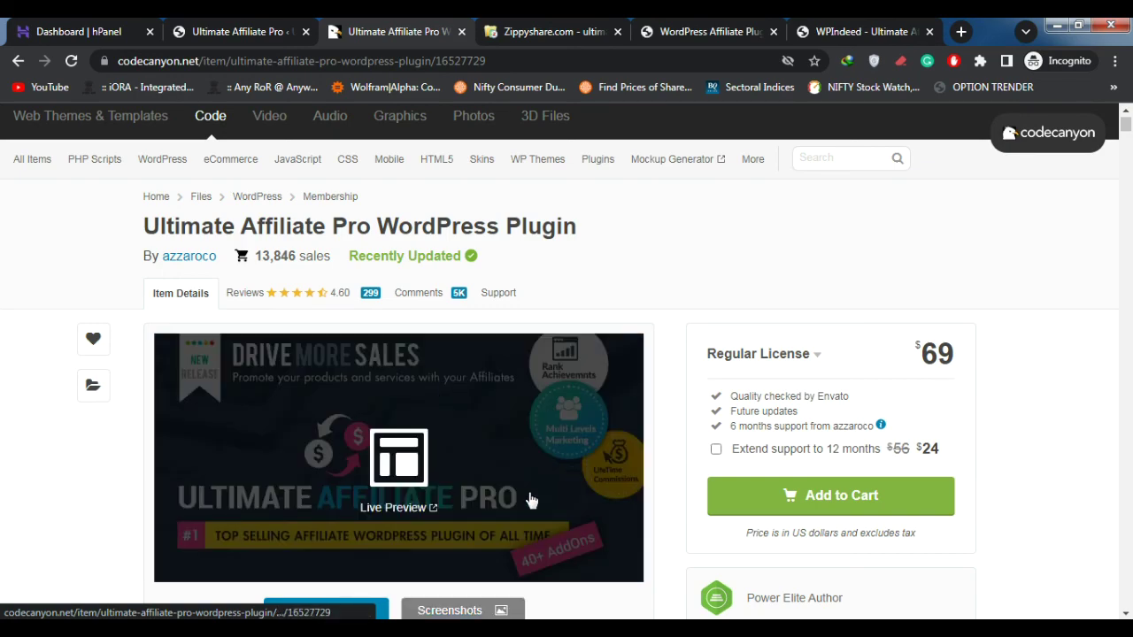
click(590, 225)
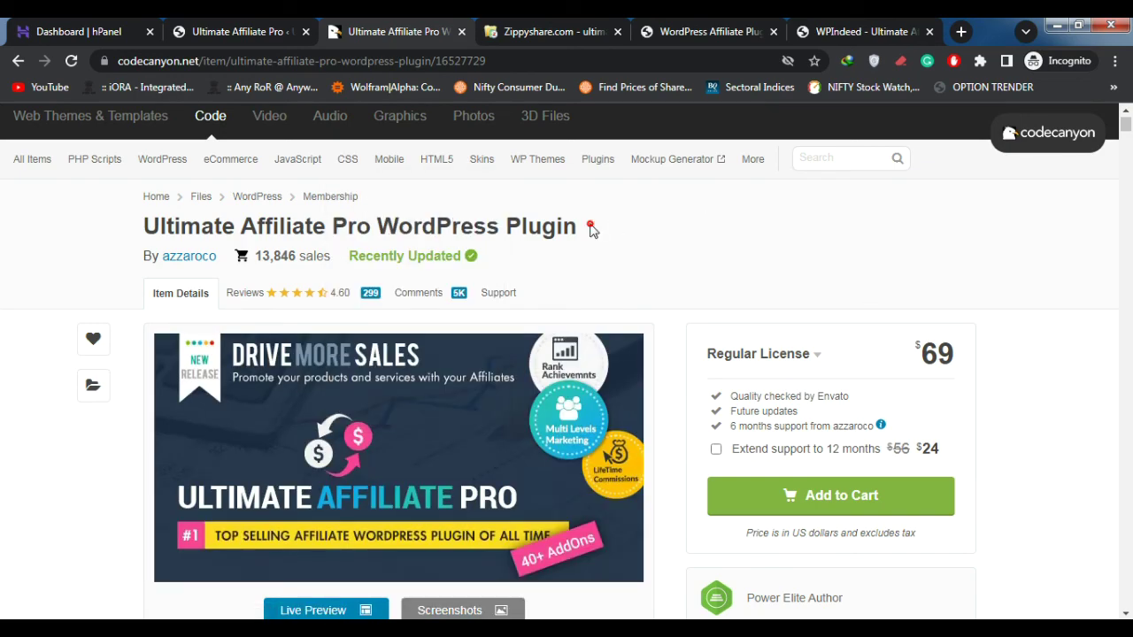
- Switch back to the WordPress site's Extensions page and open the SignUp Referrals (CPL) extension
click(212, 26)
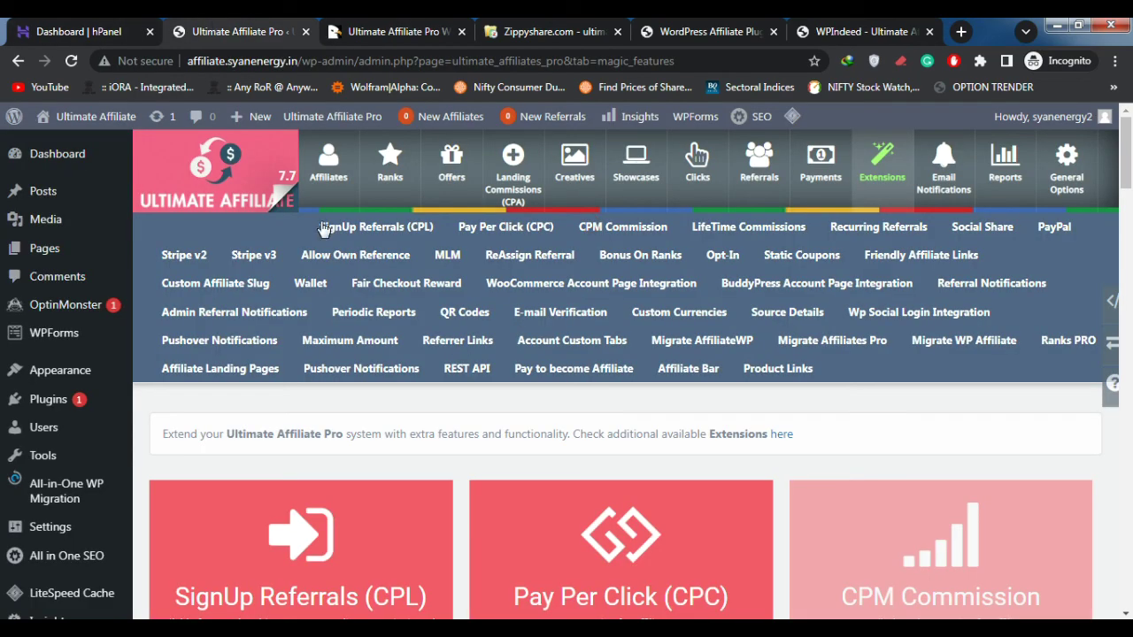
click(362, 508)
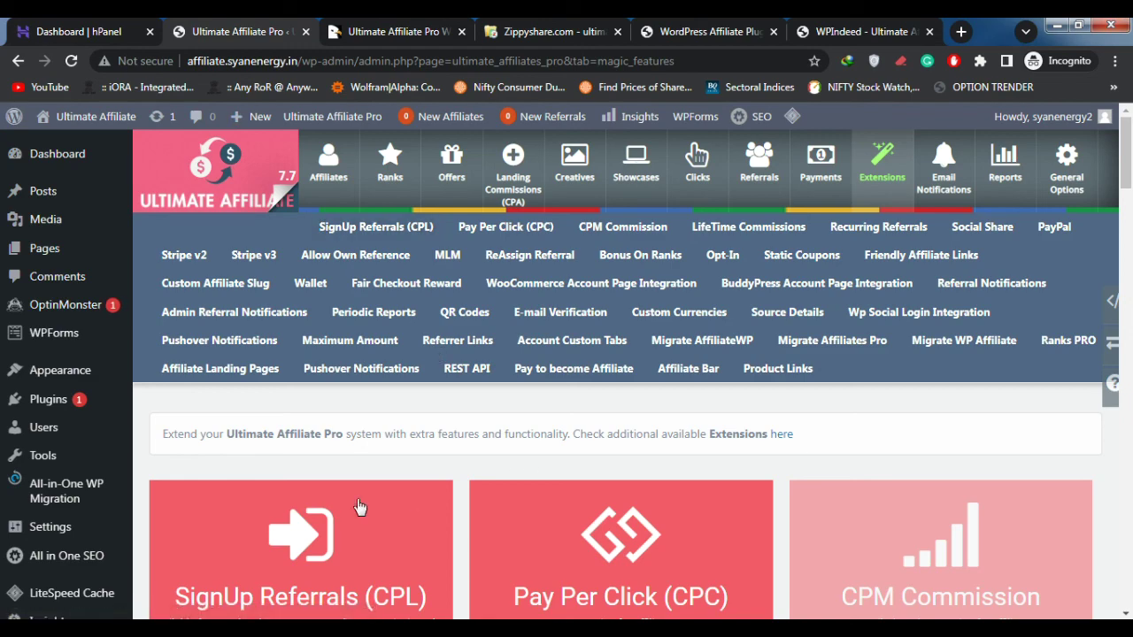